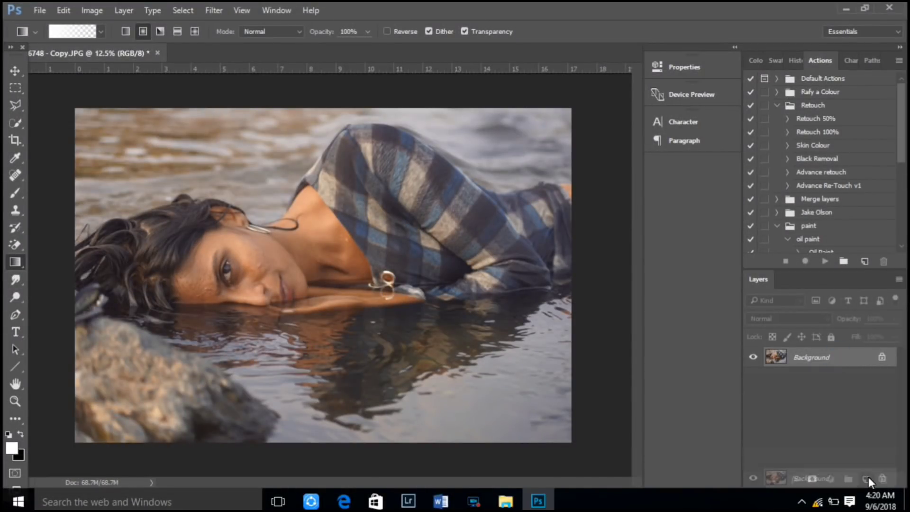
- Duplicate the Background layer and name the copy 'color correction'
drag(837, 357, 866, 479)
double_click(806, 358)
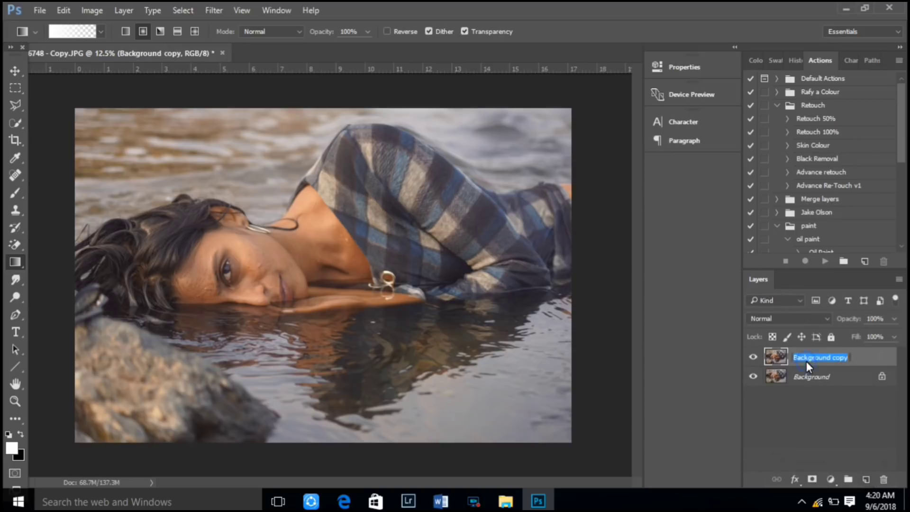
text(corre)
text(ction)
click(810, 408)
- Open the Camera Raw Filter on the color correction layer
click(804, 357)
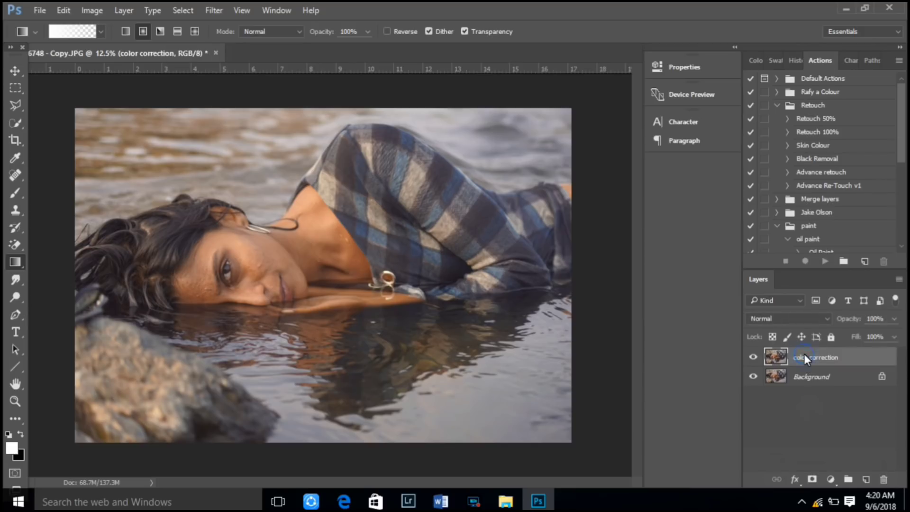
click(214, 10)
click(241, 87)
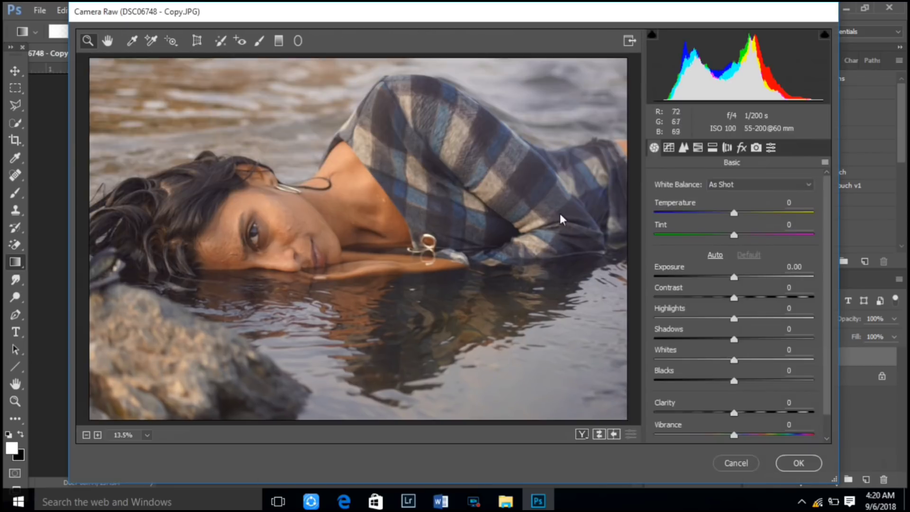
- Set Basic sliders: Temperature +7, Tint +3, Contrast +53, Highlights -53, Shadows +16, Blacks -5, Clarity +10
drag(734, 216, 740, 217)
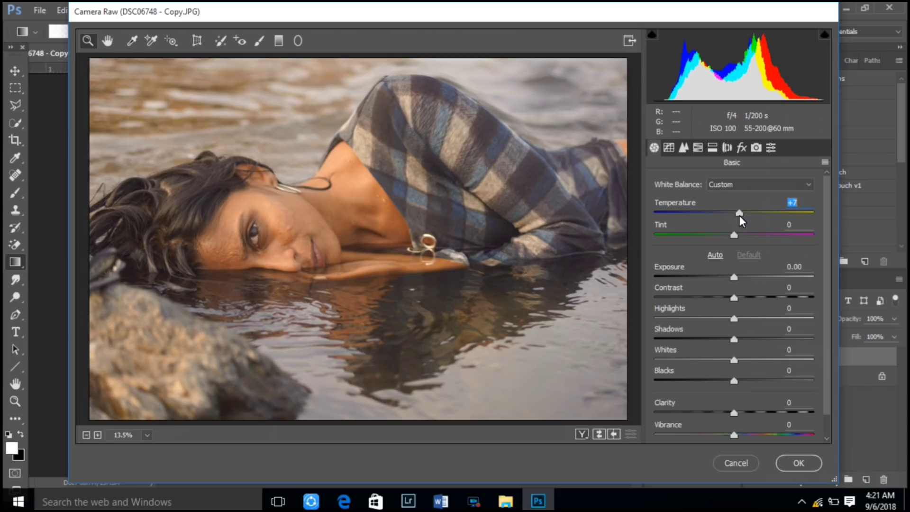
drag(734, 235, 737, 235)
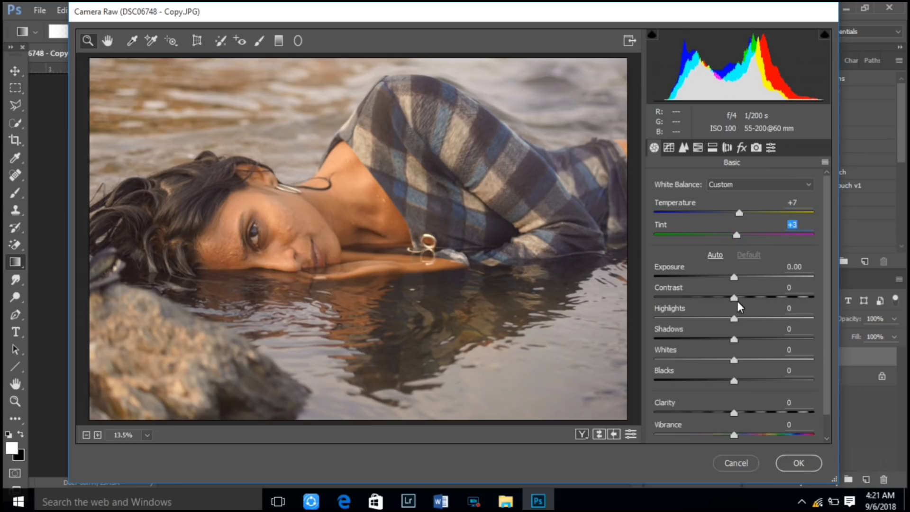
mouse_move(734, 298)
mouse_down()
mouse_move(780, 304)
mouse_move(692, 319)
mouse_up()
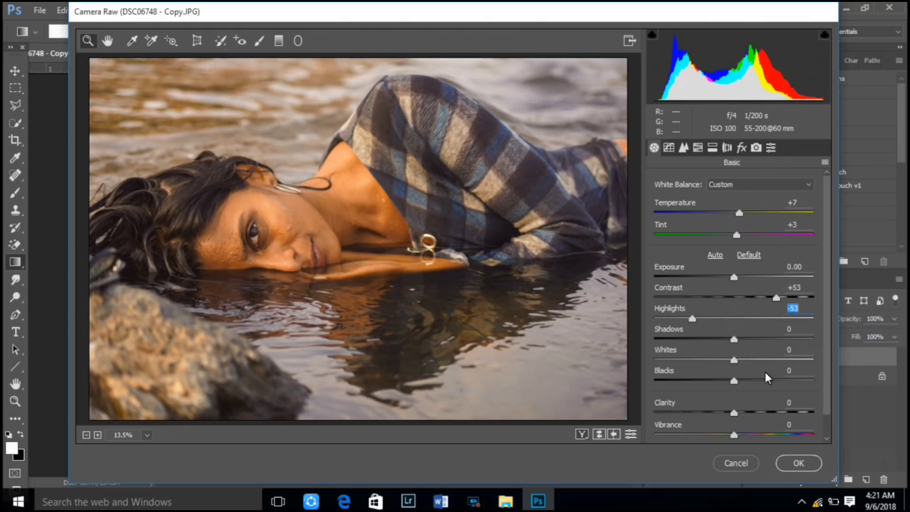
mouse_move(738, 340)
mouse_down()
mouse_move(763, 339)
mouse_move(747, 339)
mouse_up()
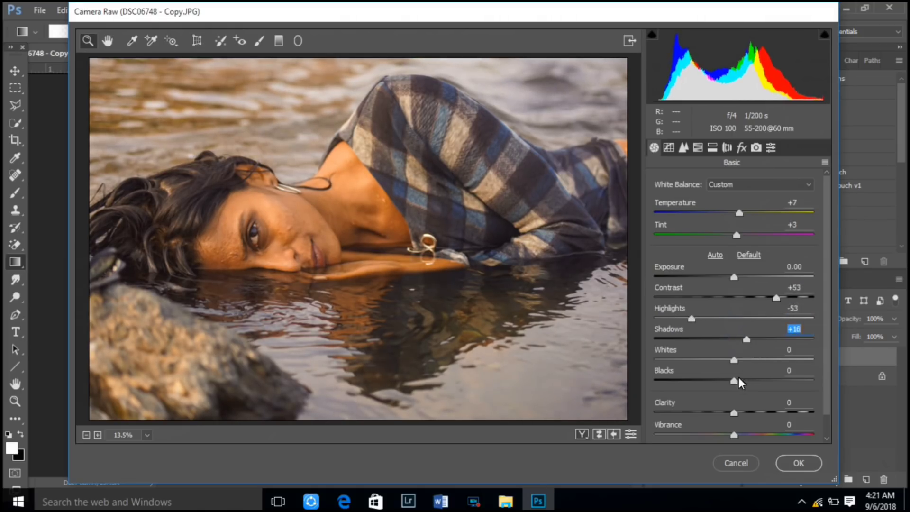
drag(733, 381, 729, 381)
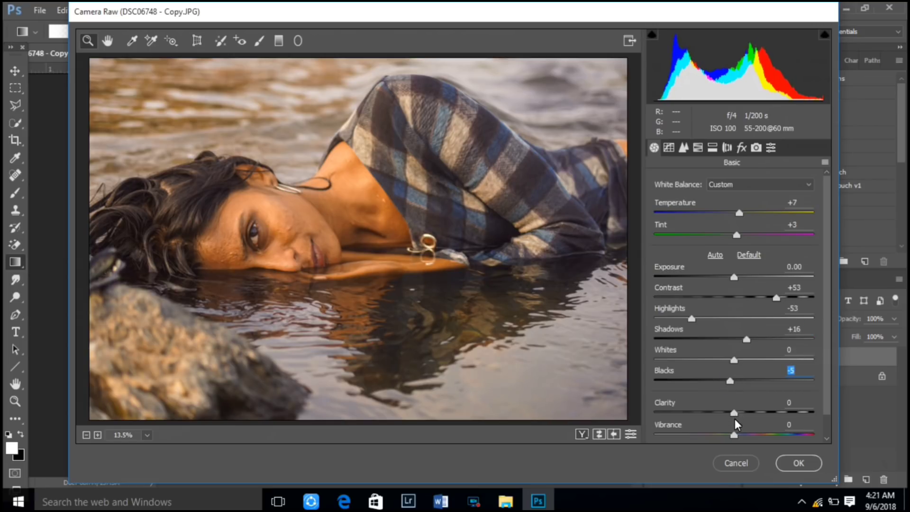
drag(734, 412, 742, 413)
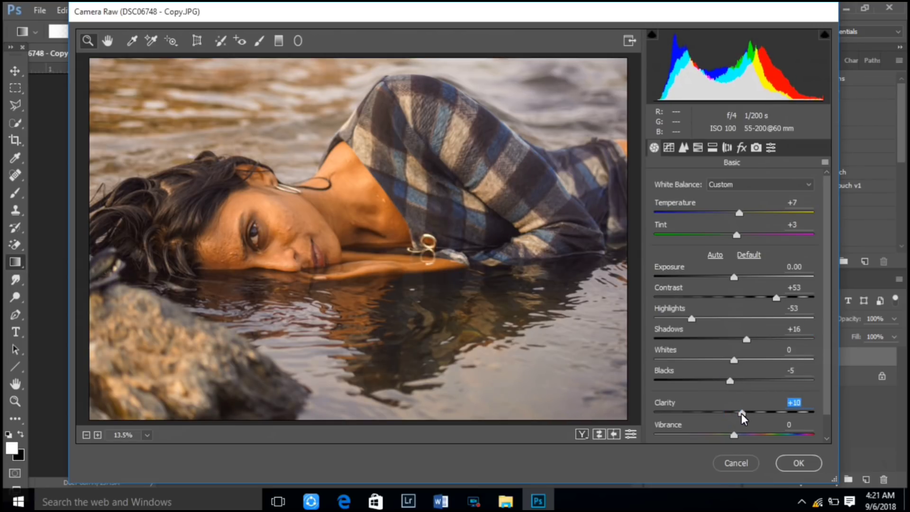
- Raise HSL saturation: Reds +7, Purples +63, Blues +82, Magentas +50
click(698, 147)
click(768, 205)
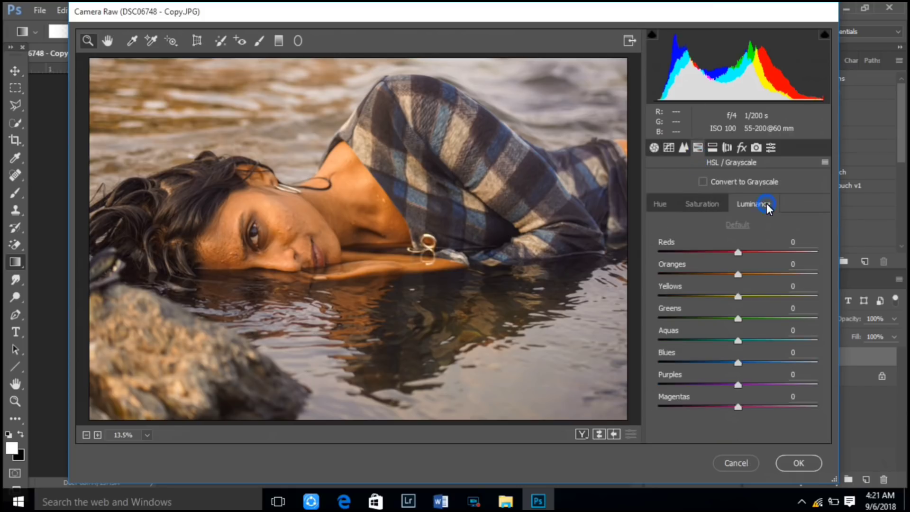
click(701, 205)
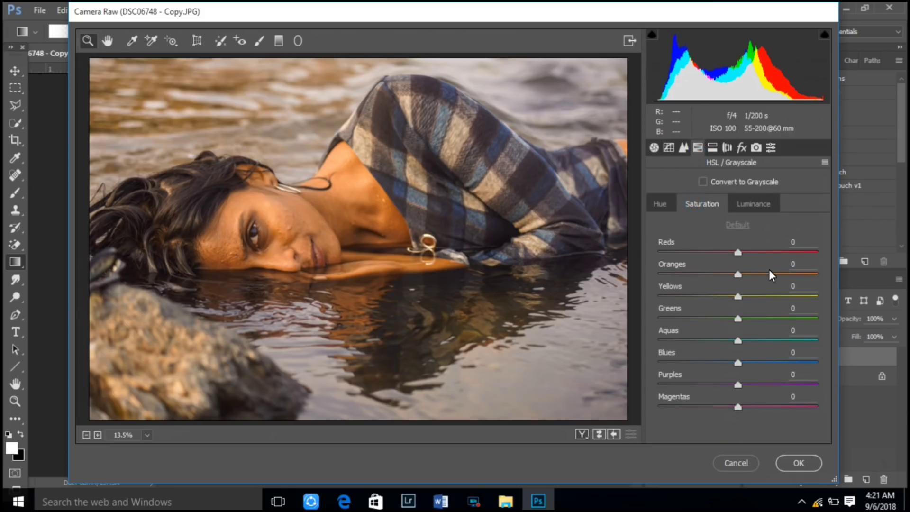
drag(739, 252, 743, 252)
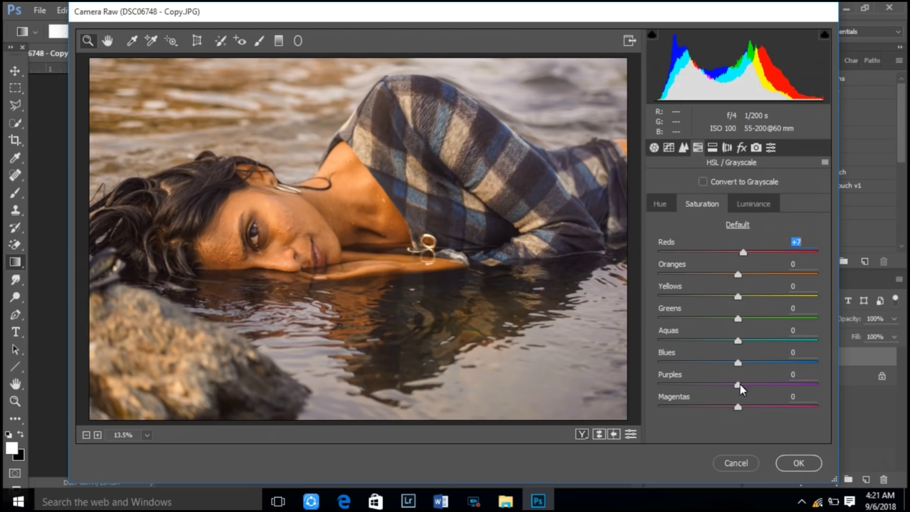
drag(738, 385, 787, 384)
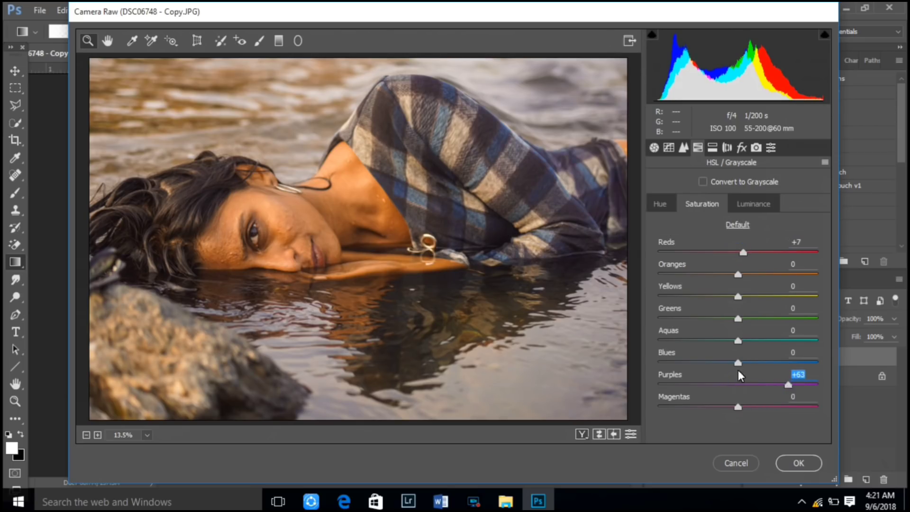
drag(738, 363, 802, 363)
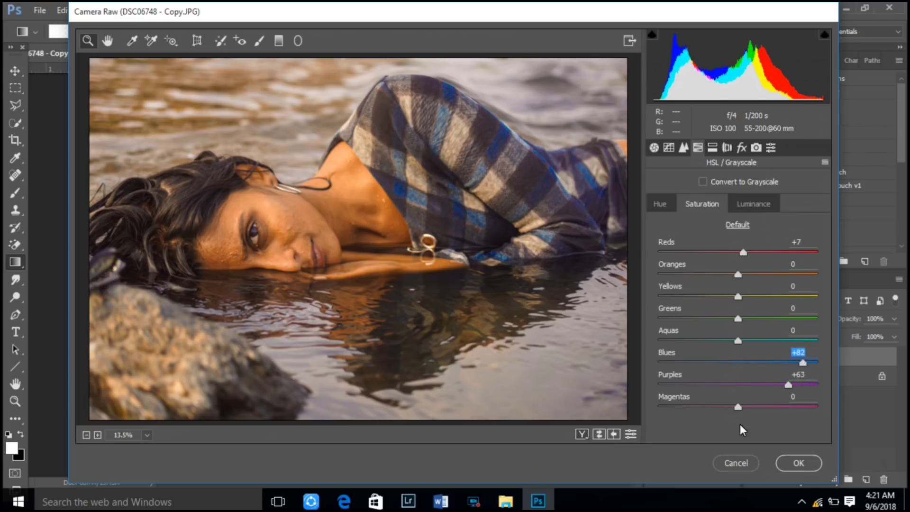
mouse_move(738, 406)
mouse_down()
mouse_move(810, 407)
mouse_move(777, 414)
mouse_up()
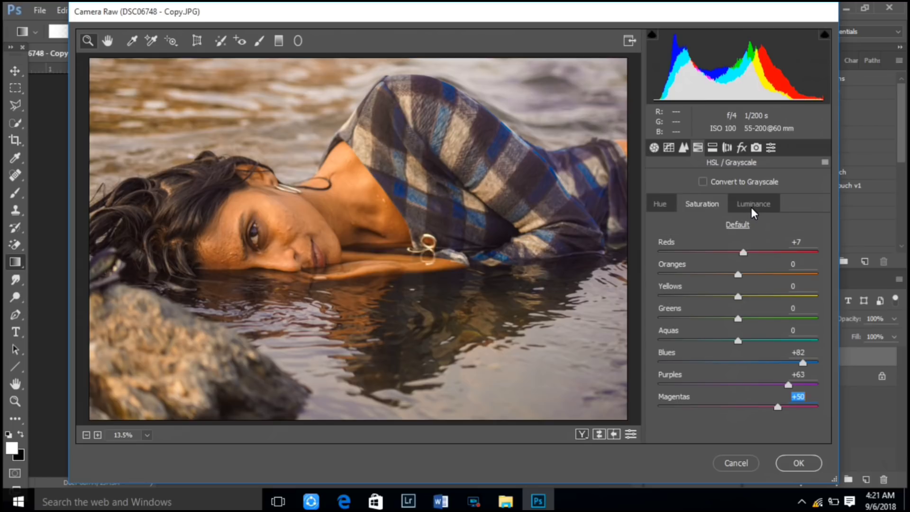
- Shift the Blues hue to -21 and apply the Camera Raw filter
click(660, 205)
mouse_move(738, 363)
mouse_down()
mouse_move(675, 363)
mouse_move(723, 362)
mouse_up()
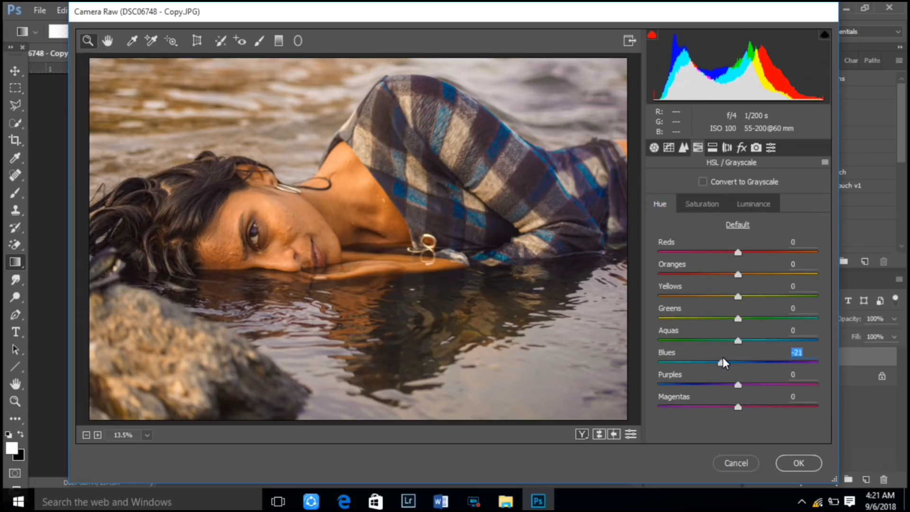
click(806, 467)
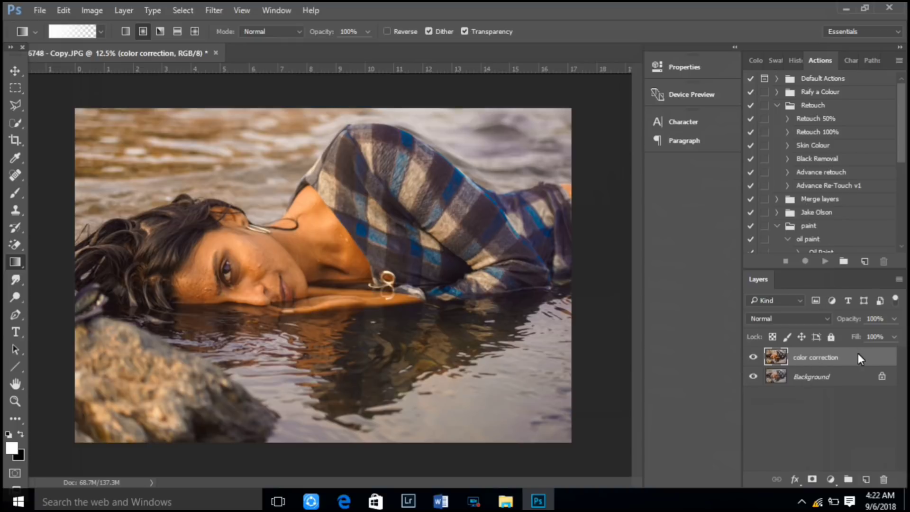
- Duplicate the color correction layer and name the copy 'skin correction'
drag(858, 353, 865, 480)
double_click(817, 358)
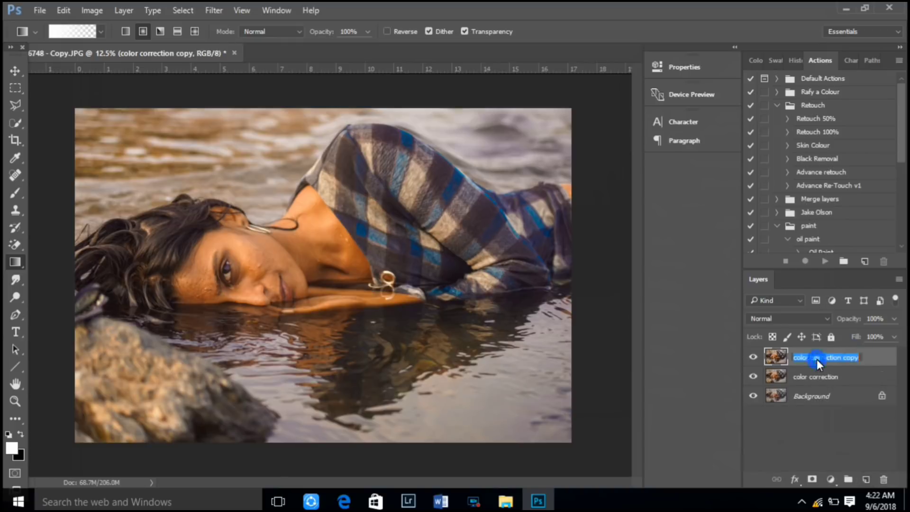
text(ski)
text(n)
key(Return)
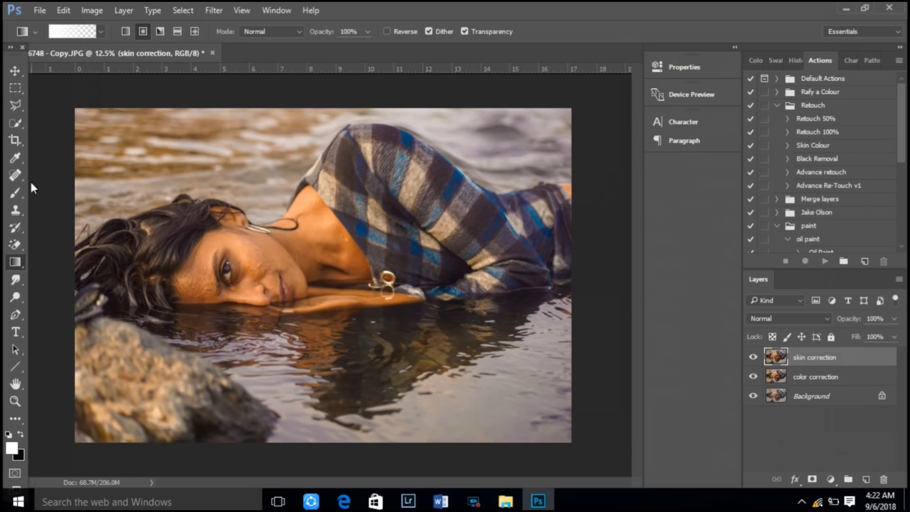
- Zoom in on the face and spot-heal the cheek blemishes with the Spot Healing Brush
click(15, 175)
scroll(136, 212, up, 1)
scroll(137, 211, up, 1)
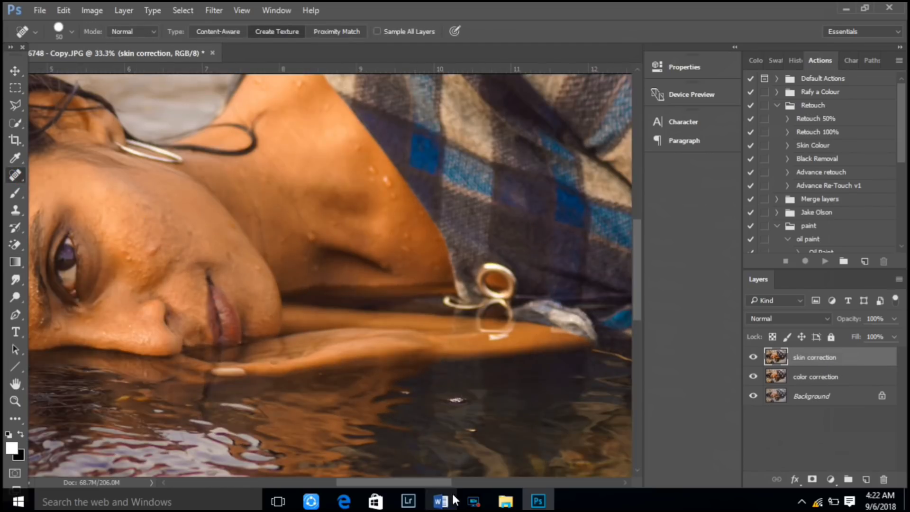
drag(446, 481, 394, 480)
key(ctrl+plus)
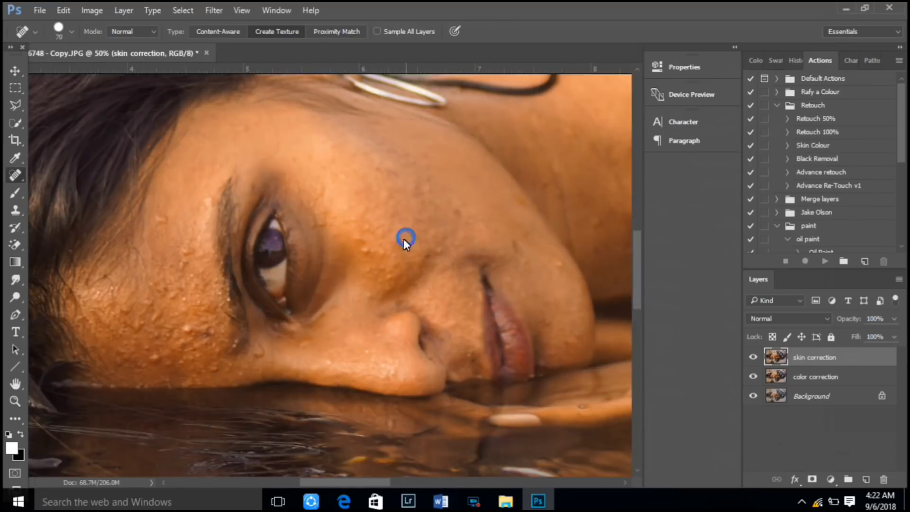
drag(362, 248, 367, 231)
drag(401, 173, 384, 176)
click(433, 251)
click(462, 212)
- Heal the remaining blemishes on the face and near the lips, then zoom back out
mouse_move(432, 200)
mouse_down()
mouse_move(418, 194)
mouse_move(358, 217)
mouse_up()
click(383, 241)
click(188, 328)
click(156, 356)
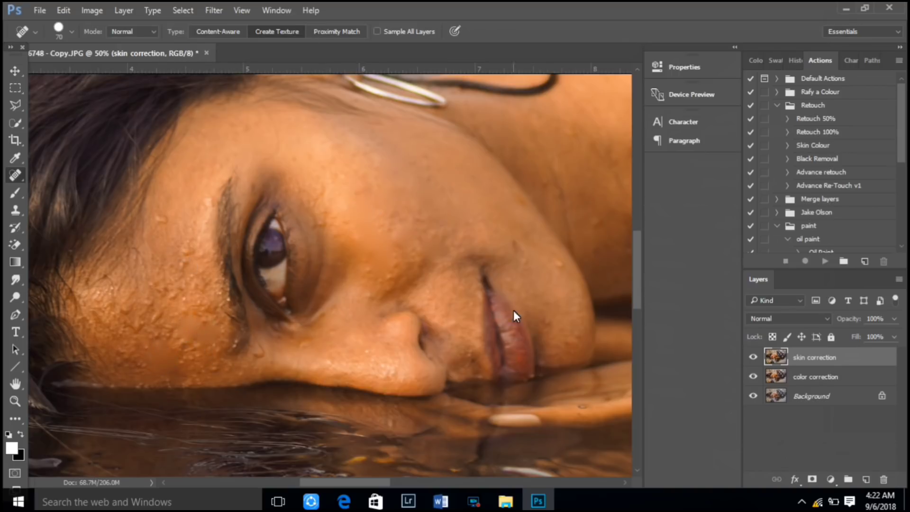
click(516, 246)
click(389, 275)
key(ctrl+minus)
key(ctrl+minus)
key(ctrl+minus)
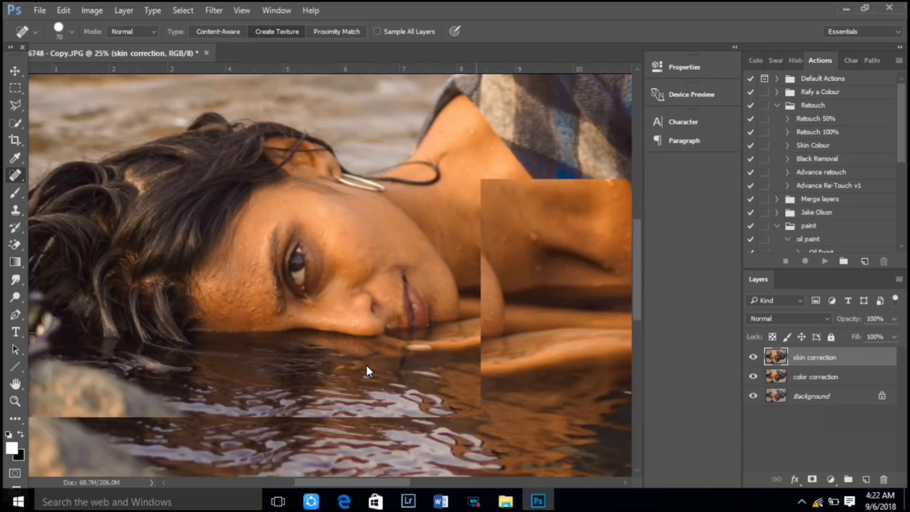
key(ctrl+minus)
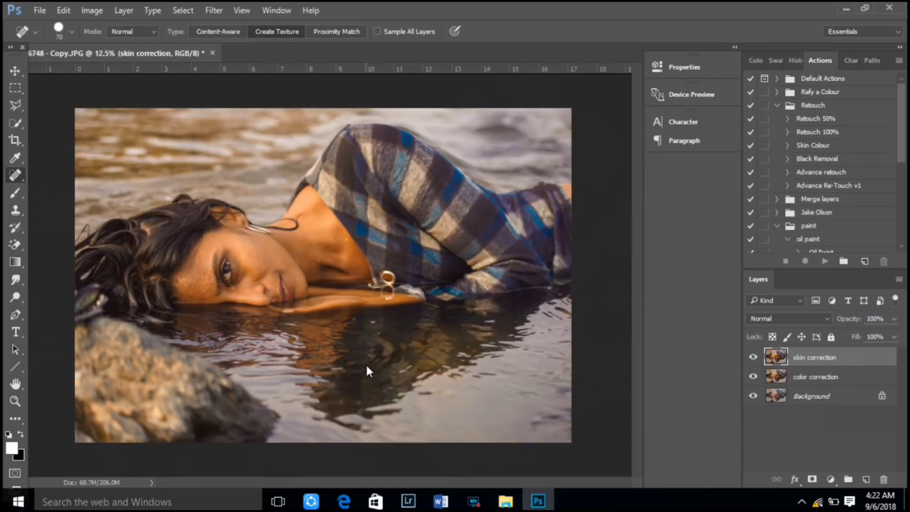
- Duplicate the skin correction layer and name the copy 'Skin color'
drag(857, 356, 867, 479)
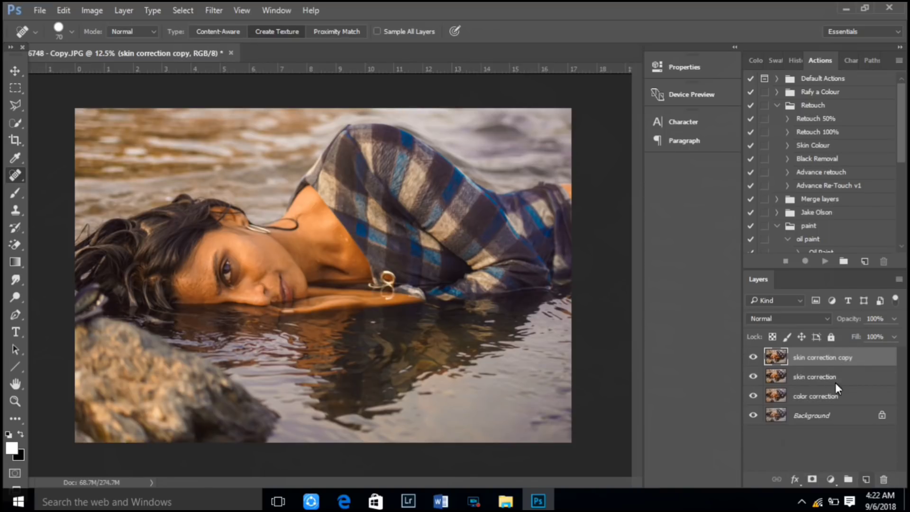
double_click(830, 358)
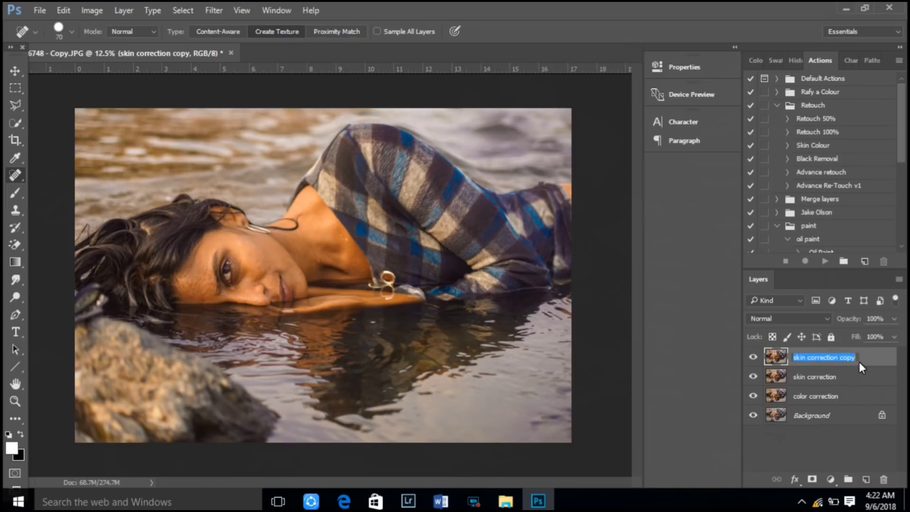
text(Skin c)
text(olor)
click(665, 267)
- Raise Camera Raw HSL Luminance Oranges to about +49, then duplicate the layer as Skin color copy
click(213, 10)
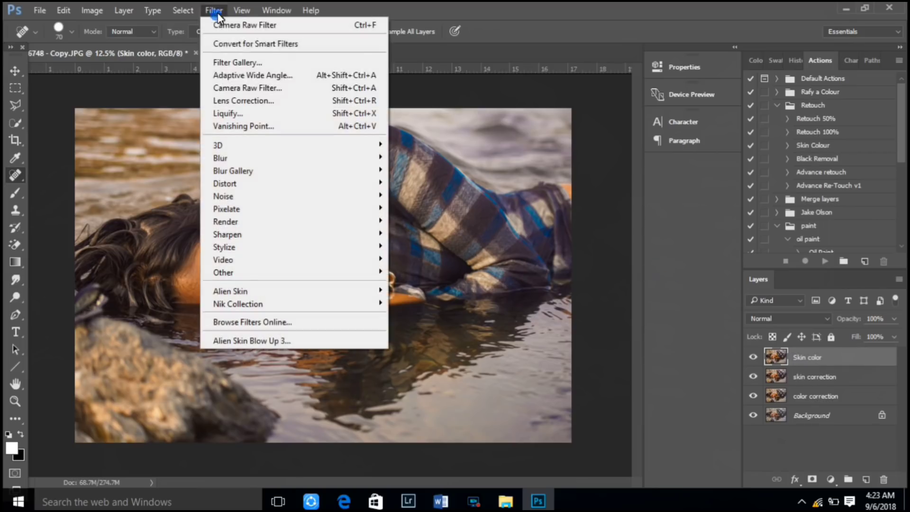
click(271, 89)
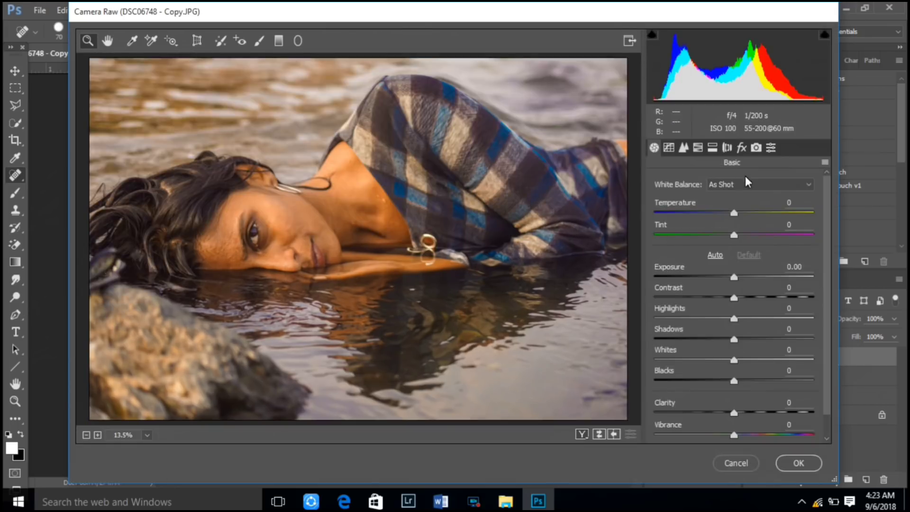
click(697, 150)
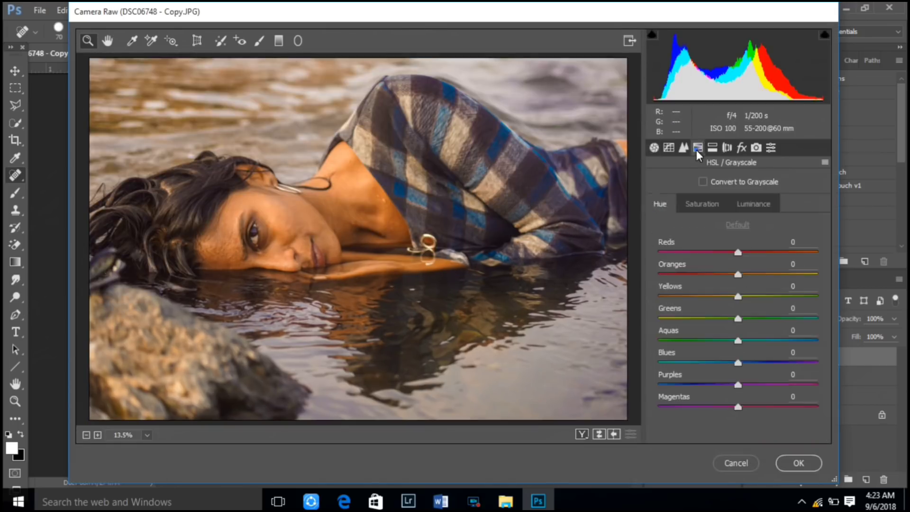
click(753, 204)
drag(738, 274, 779, 275)
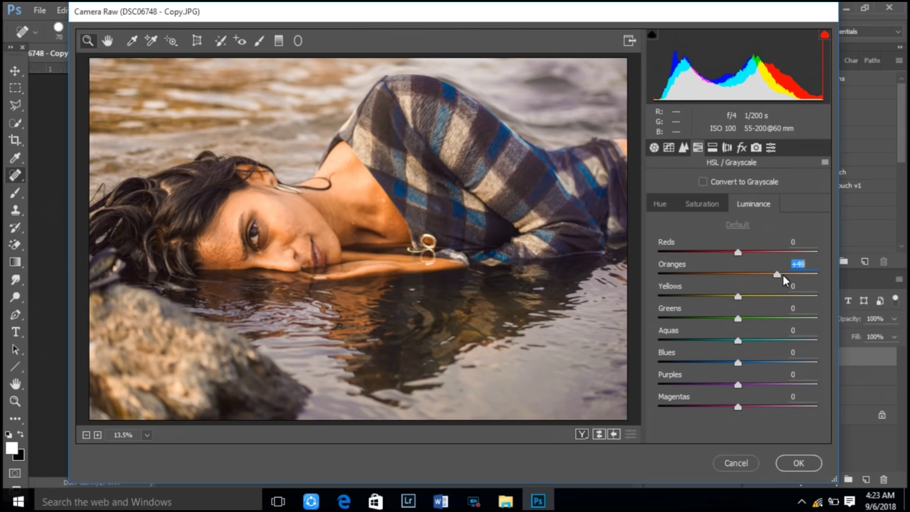
click(796, 468)
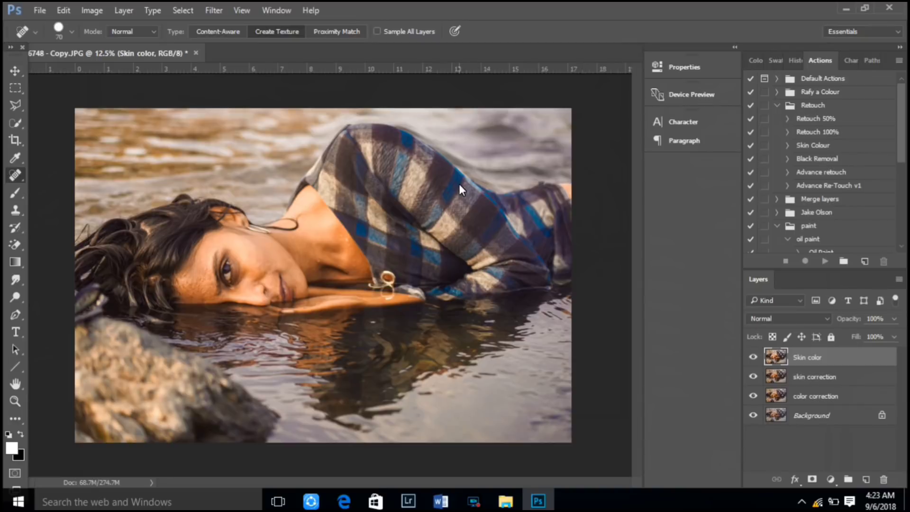
key(ctrl+j)
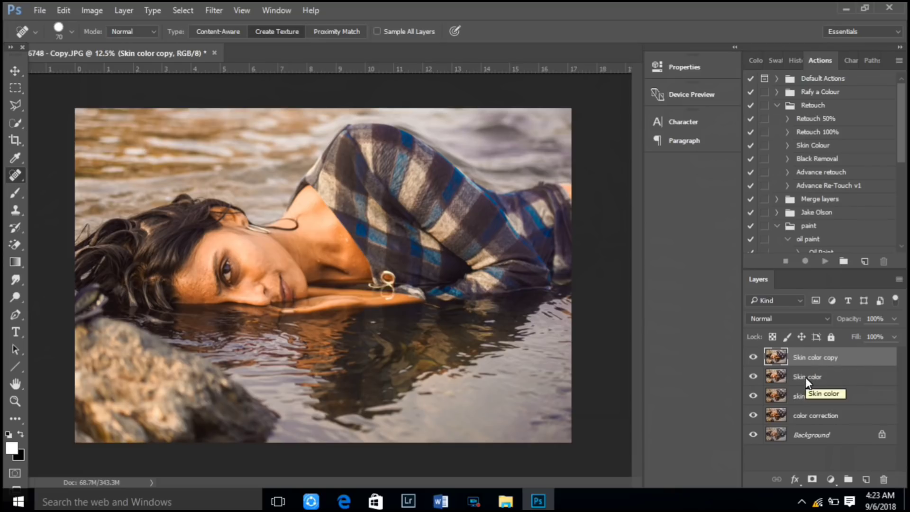
- Set up the Smudge tool with a 482 px soft brush at 28% strength
click(213, 10)
mouse_move(220, 158)
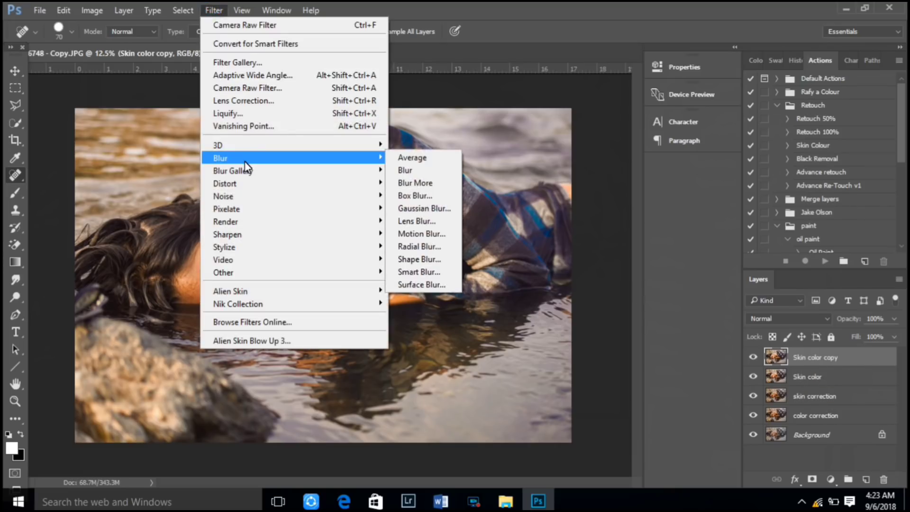
click(618, 193)
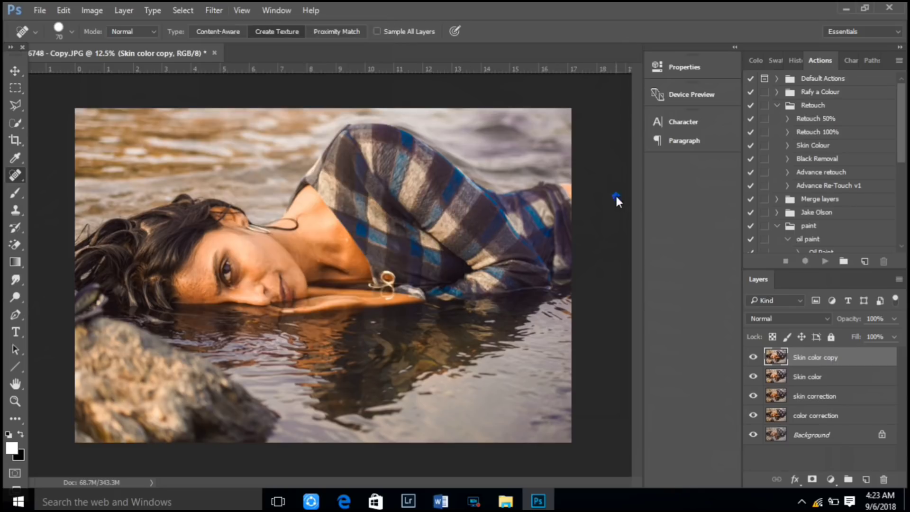
click(15, 298)
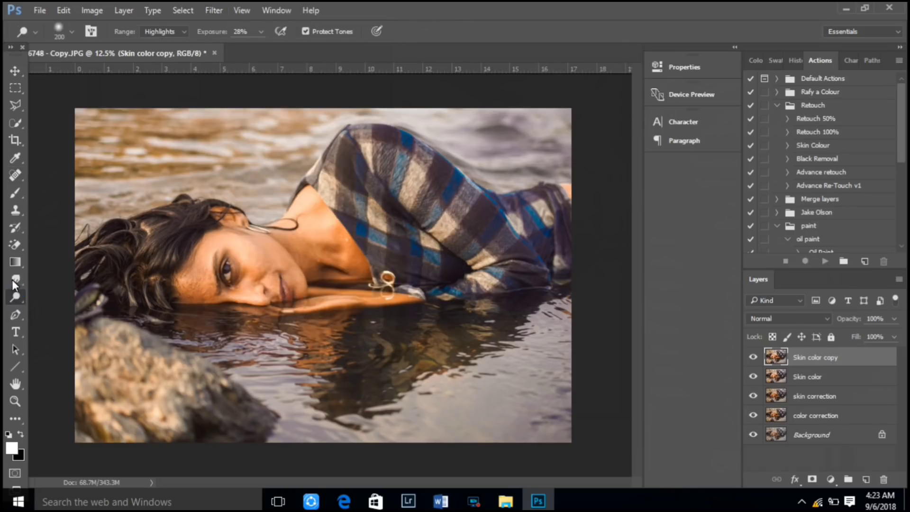
click(14, 280)
click(71, 31)
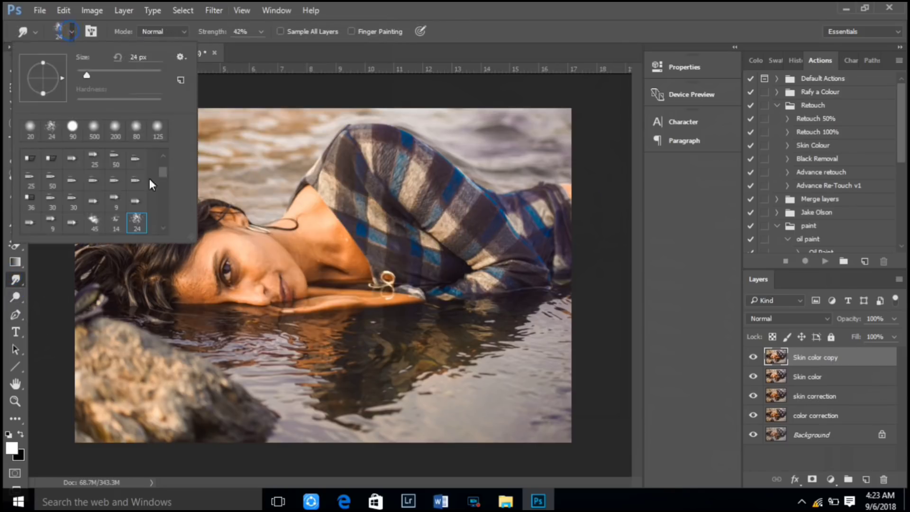
drag(164, 172, 161, 226)
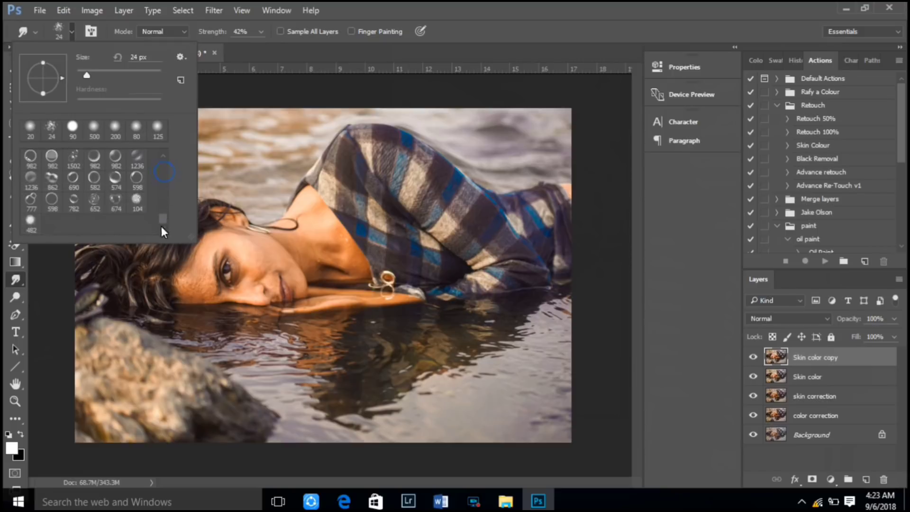
click(136, 204)
click(31, 228)
click(260, 118)
click(260, 32)
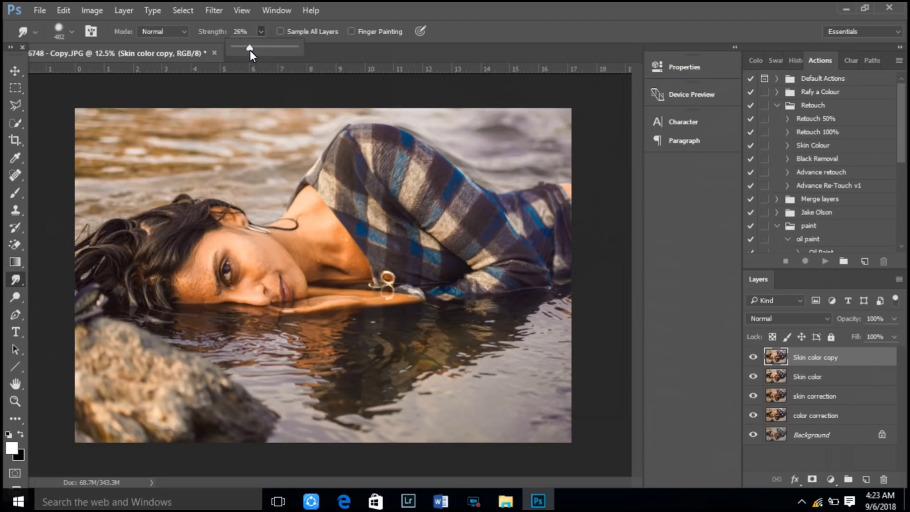
click(214, 189)
- At 33.3% zoom, smudge the forehead, cheeks and skin beside the nose
key(ctrl+plus)
key(ctrl+plus)
key(ctrl+plus)
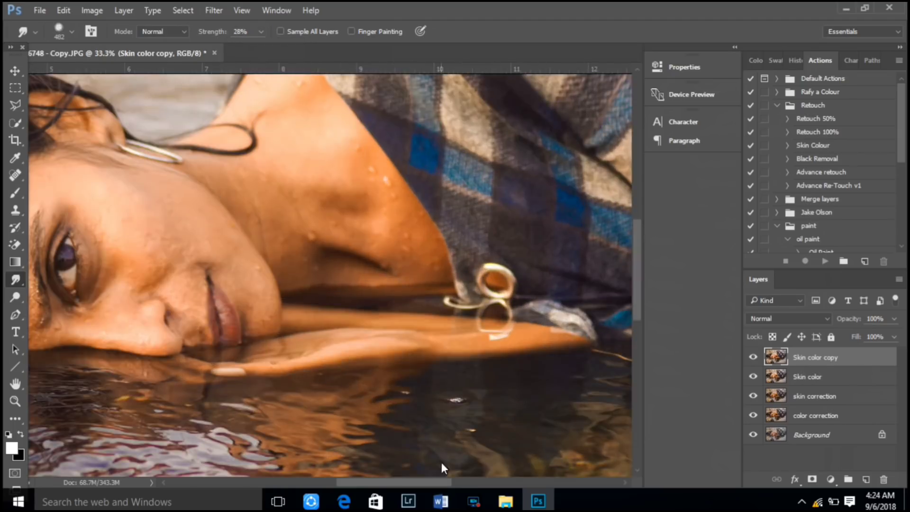
drag(420, 481, 388, 478)
key(bracketleft)
key(bracketleft)
key(bracketleft)
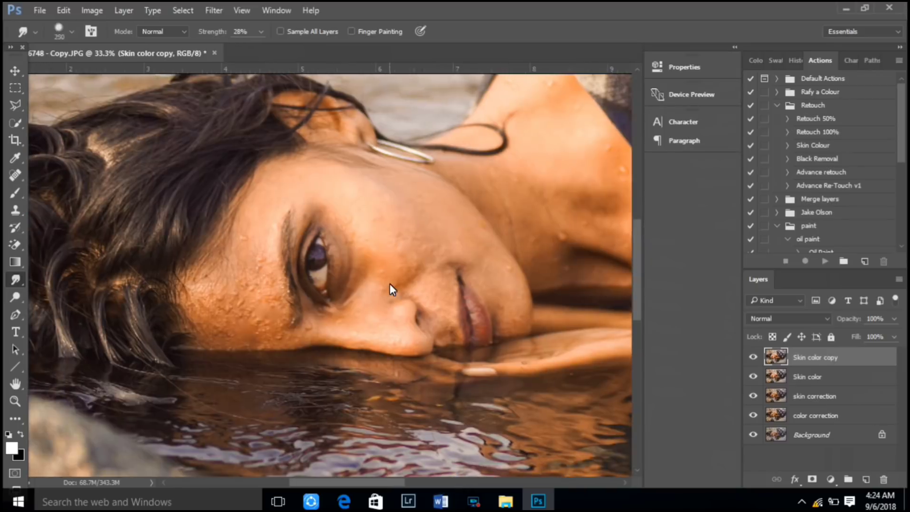
key(bracketleft)
key(bracketleft)
key(bracketleft)
drag(262, 213, 283, 179)
click(303, 334)
click(336, 322)
click(349, 322)
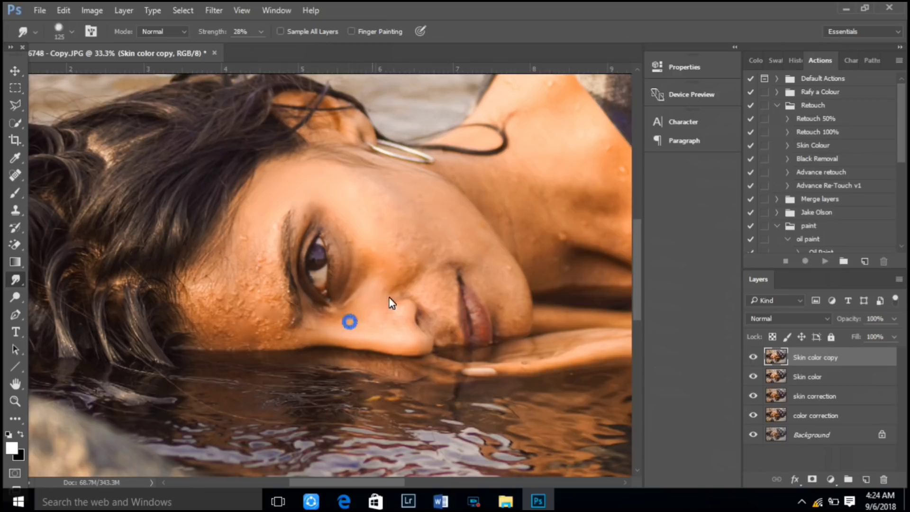
click(417, 241)
click(392, 250)
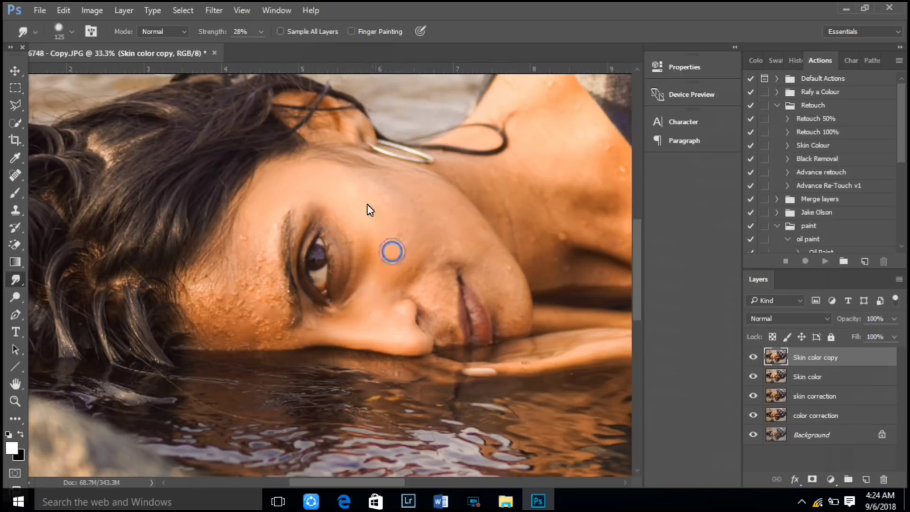
click(426, 288)
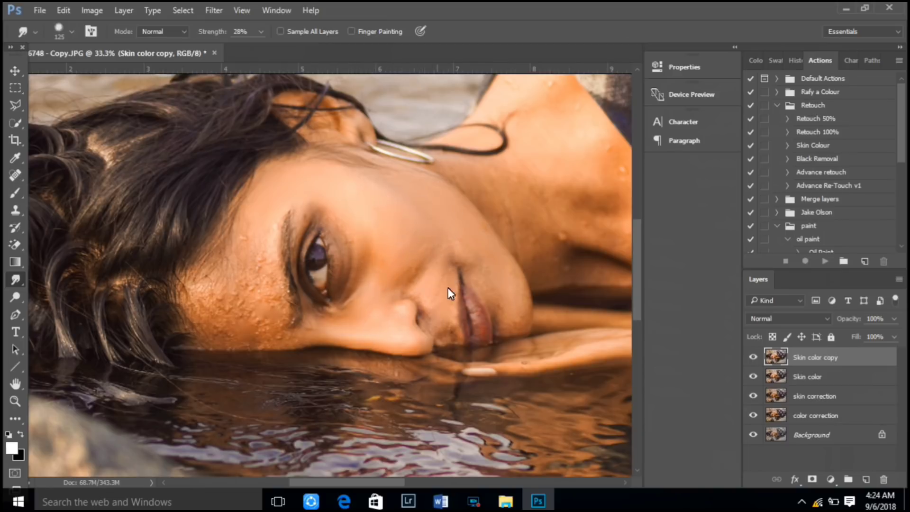
click(480, 280)
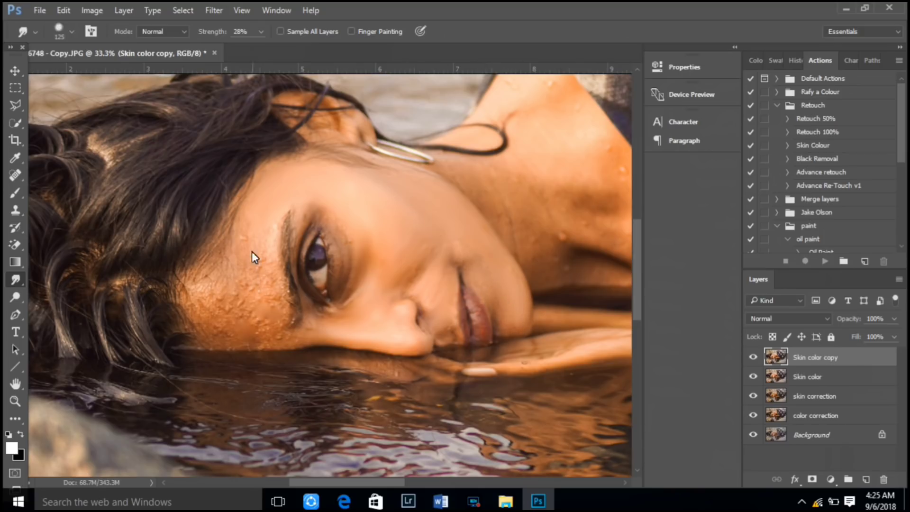
- Smudge the temple, cheek, under the eye and the brow with a smaller brush
click(238, 319)
click(261, 266)
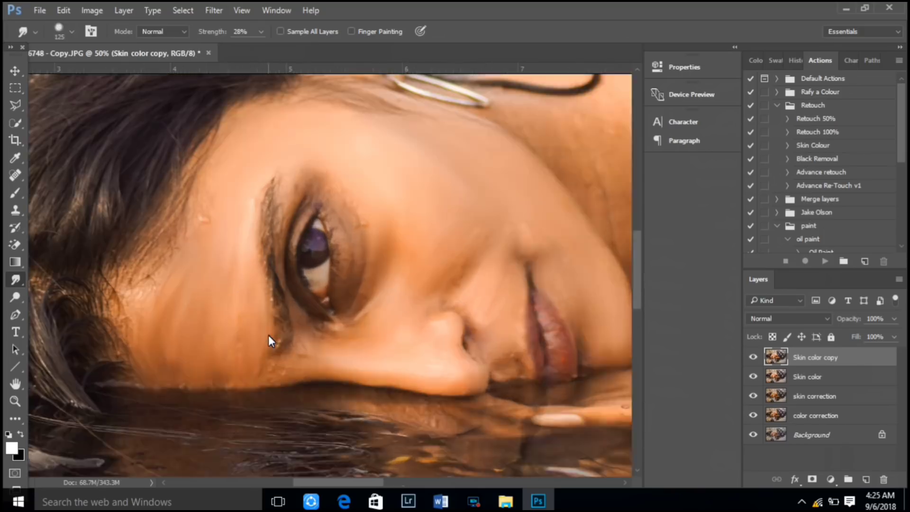
scroll(269, 335, up, 1)
click(264, 317)
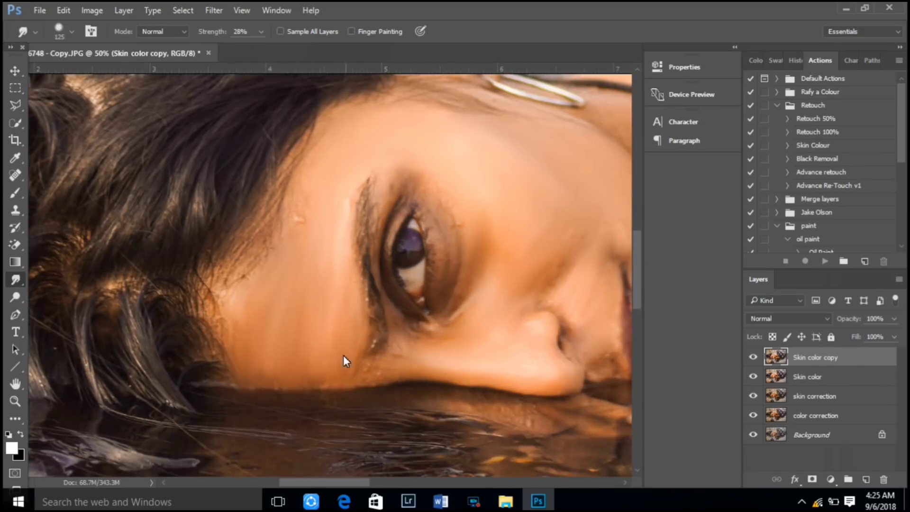
click(346, 322)
scroll(319, 232, down, 3)
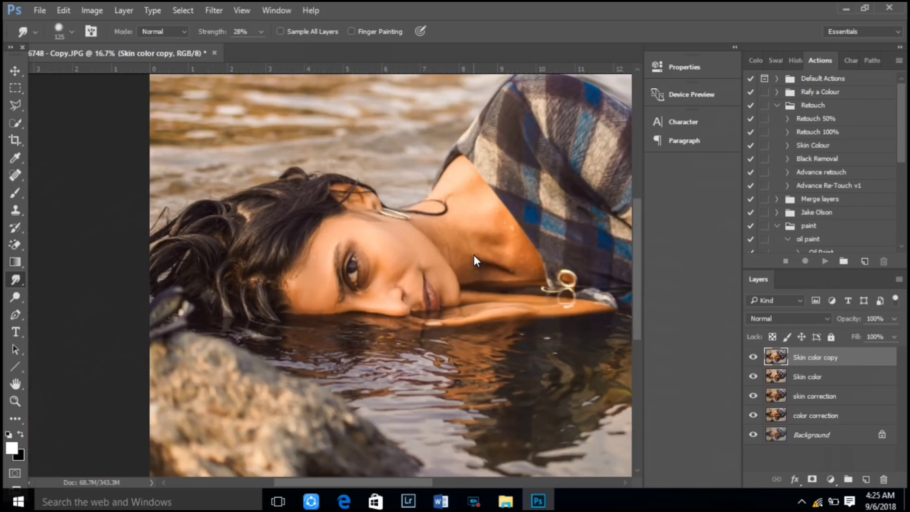
scroll(474, 255, up, 4)
key(bracketleft)
key(bracketleft)
key(bracketleft)
click(447, 384)
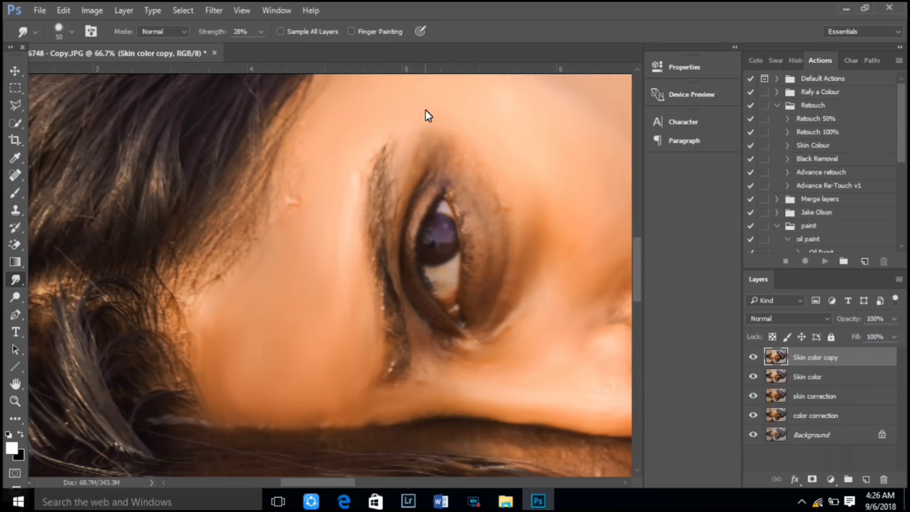
click(415, 161)
scroll(423, 133, down, 2)
scroll(522, 237, up, 2)
key(bracketright)
key(bracketright)
key(bracketright)
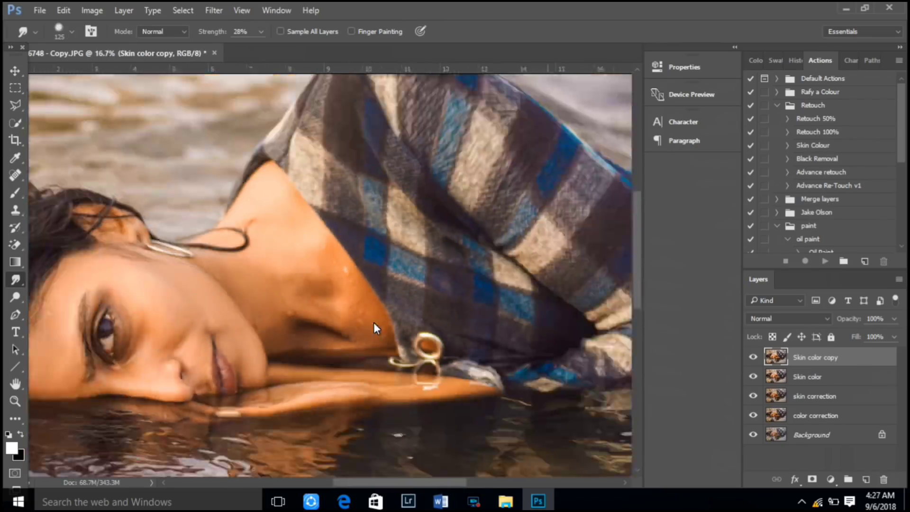
scroll(373, 323, down, 4)
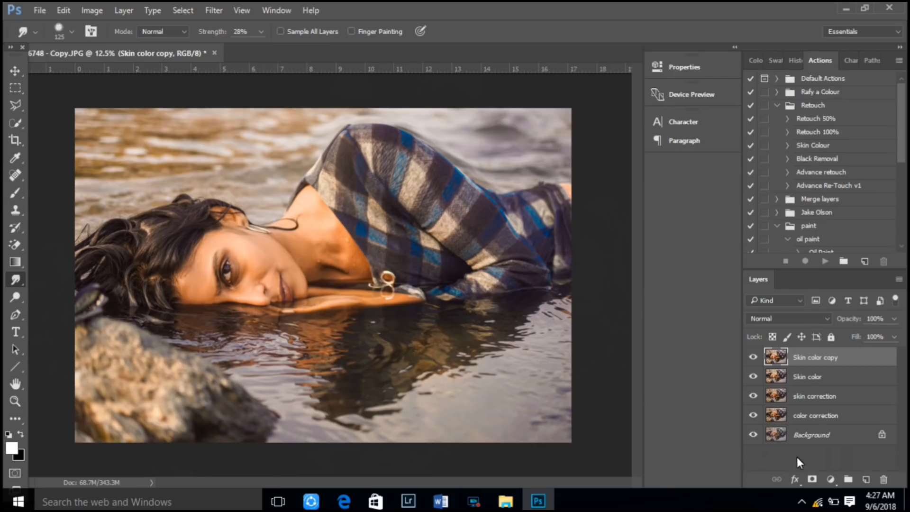
- Add a layer mask to Skin color copy and set a brush to 40% opacity, 51% flow
click(813, 479)
key(ctrl+plus)
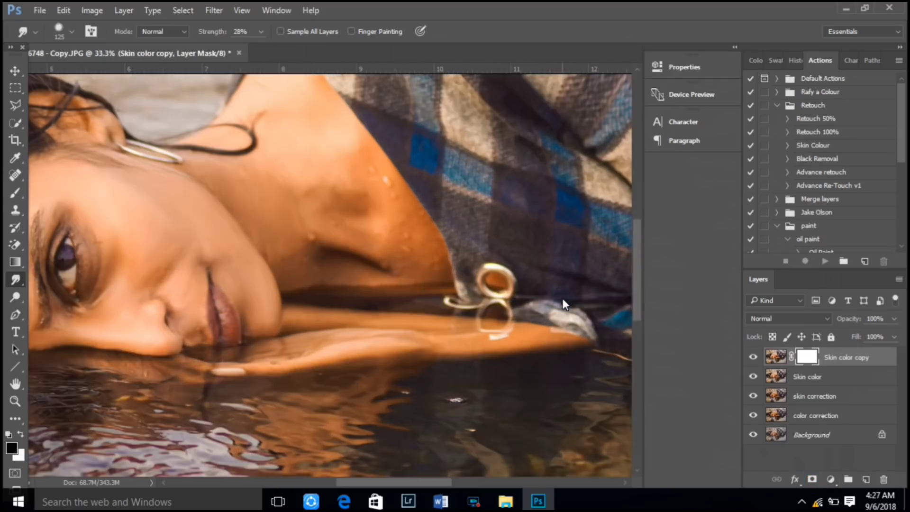
drag(438, 479, 366, 482)
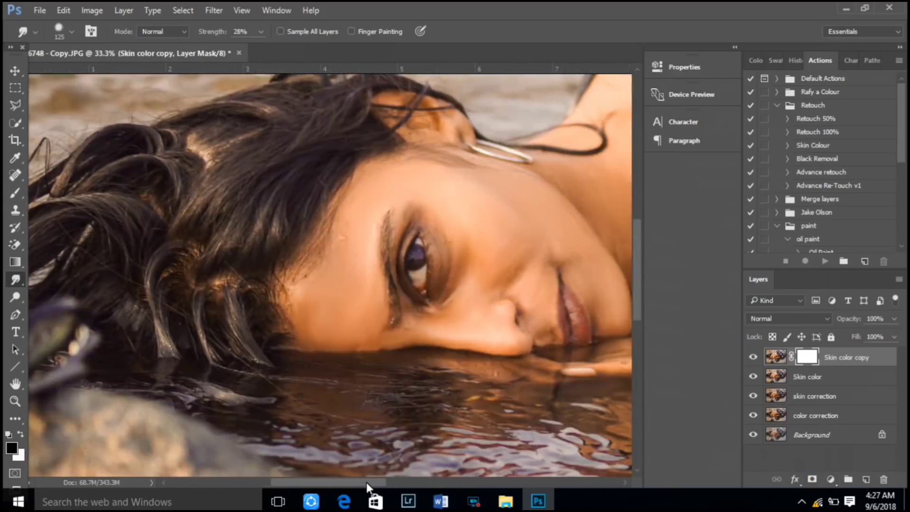
key(ctrl+plus)
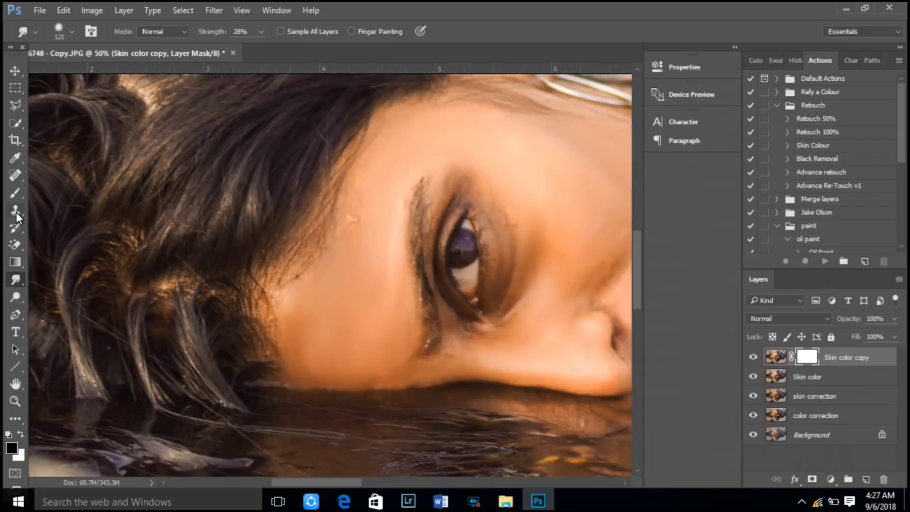
click(15, 195)
click(281, 31)
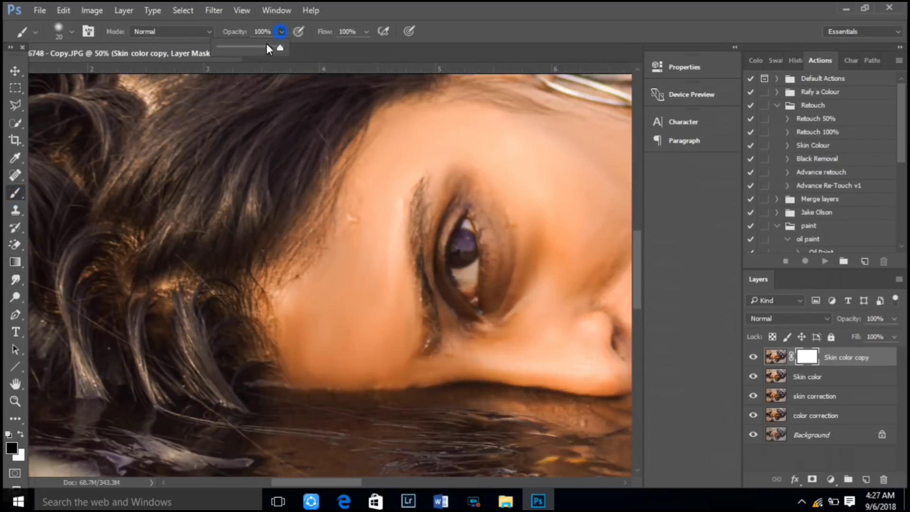
click(366, 31)
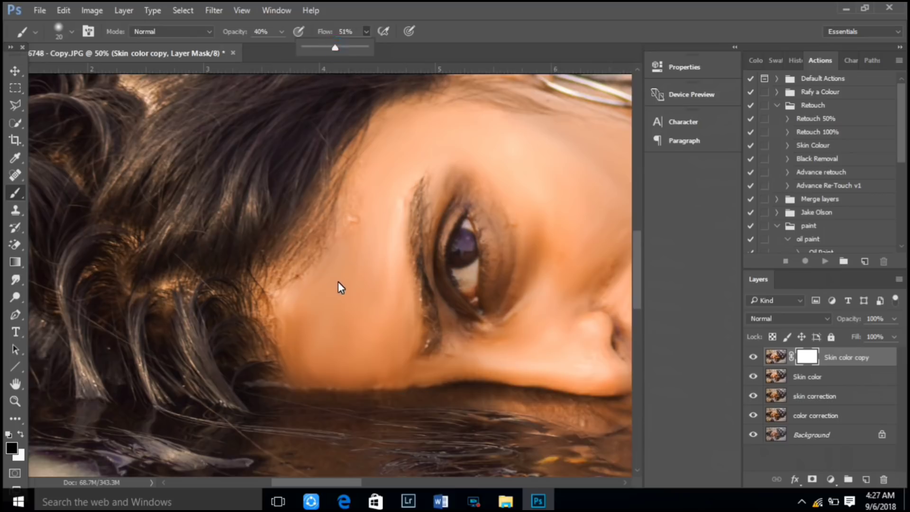
- Paint over the cheek through the mask to restore texture, then zoom out to the whole photo
key(bracketright)
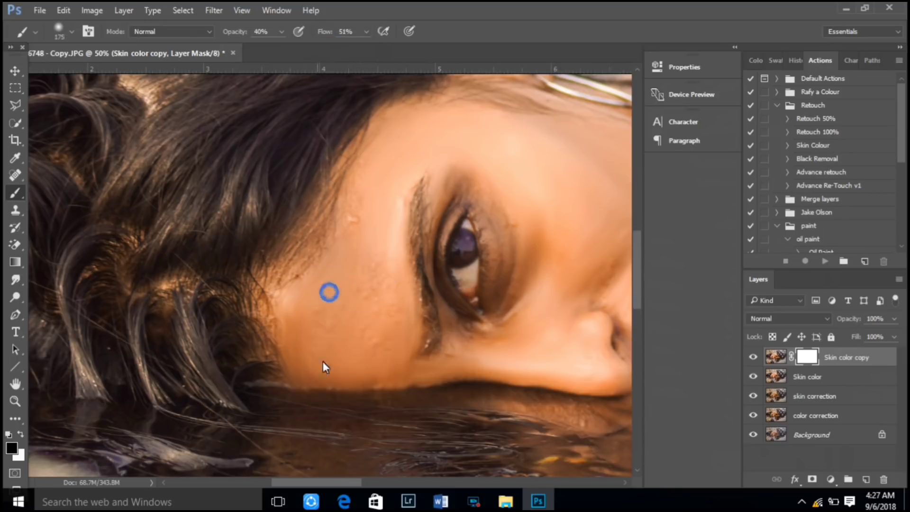
drag(344, 371, 487, 363)
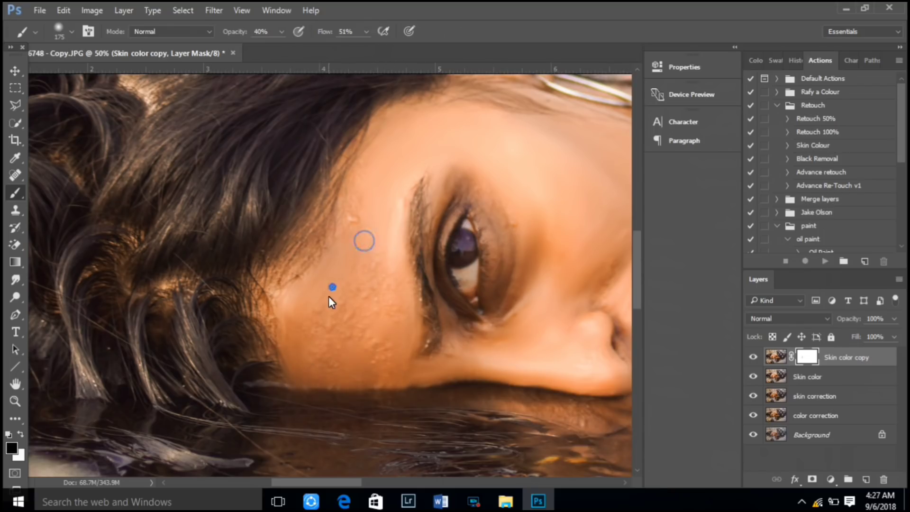
key(ctrl+minus)
key(ctrl+minus)
key(ctrl+minus)
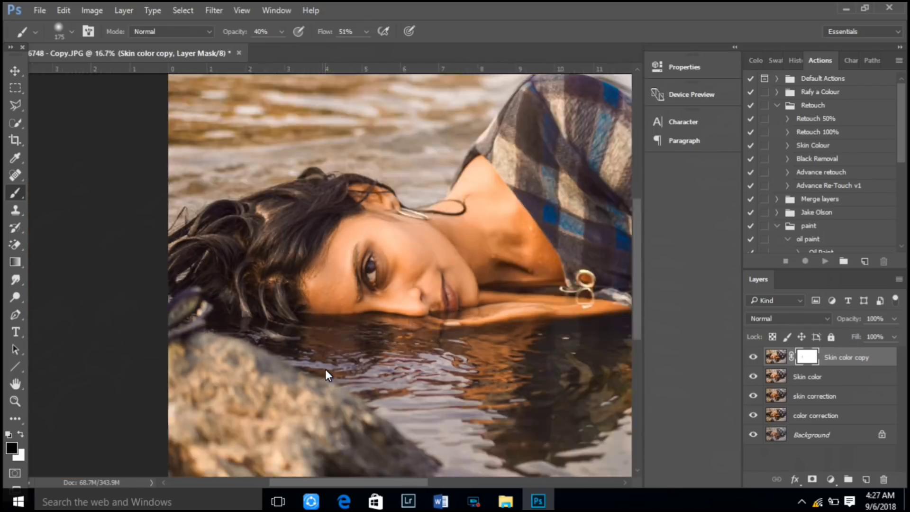
key(ctrl+minus)
key(ctrl+plus)
key(ctrl+plus)
key(ctrl+minus)
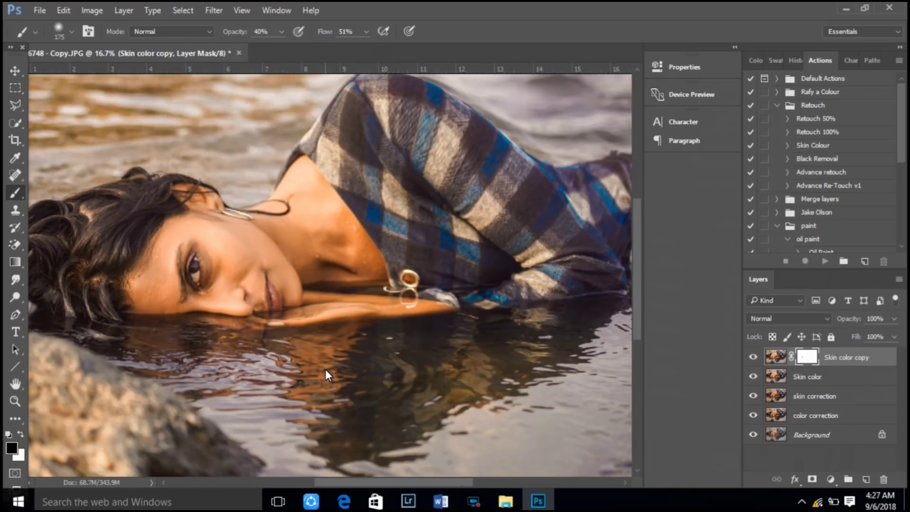
- Stamp all visible layers into Layer 1 and duplicate it as Layer 1 copy
key(ctrl+alt+shift+e)
key(x)
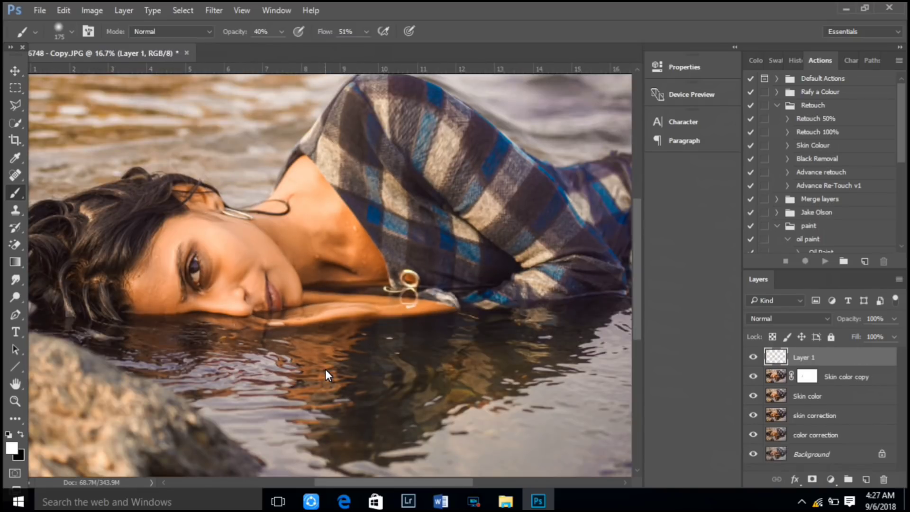
drag(427, 477, 408, 486)
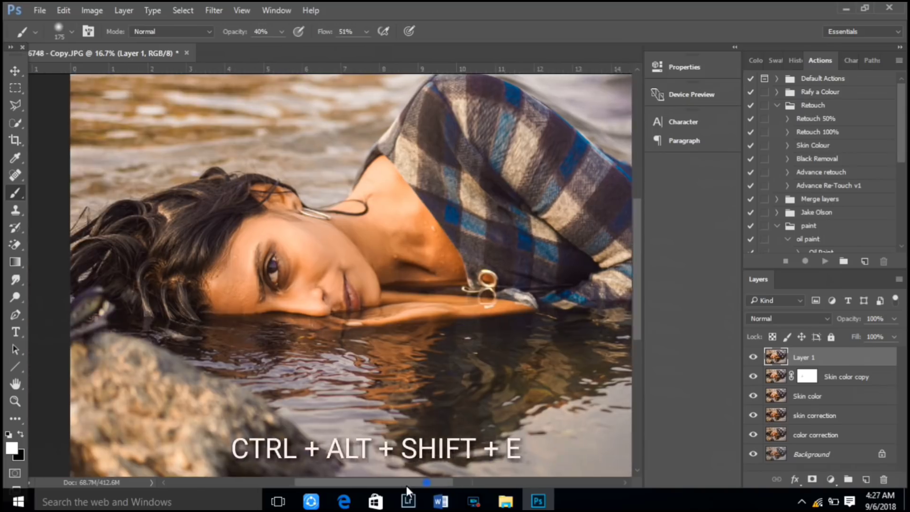
key(ctrl+j)
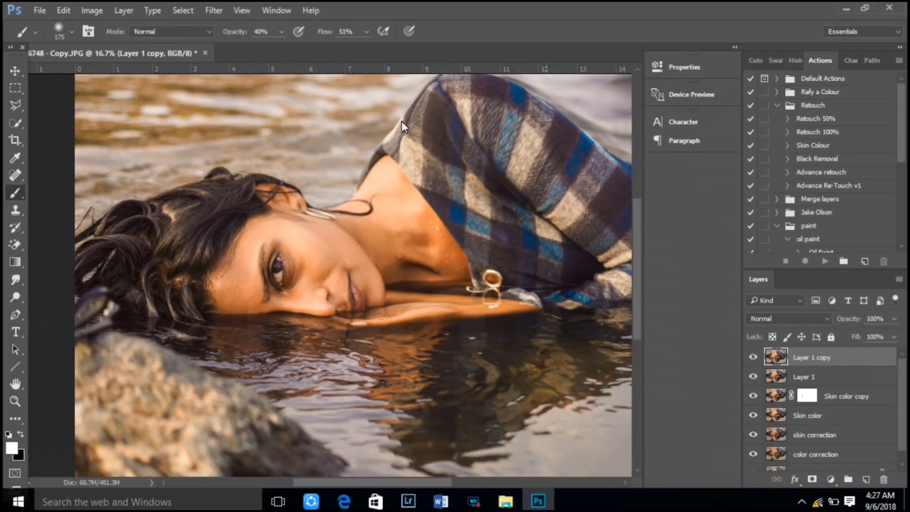
- Blur Layer 1 copy with a 6.8-pixel Gaussian Blur
click(213, 10)
mouse_move(220, 158)
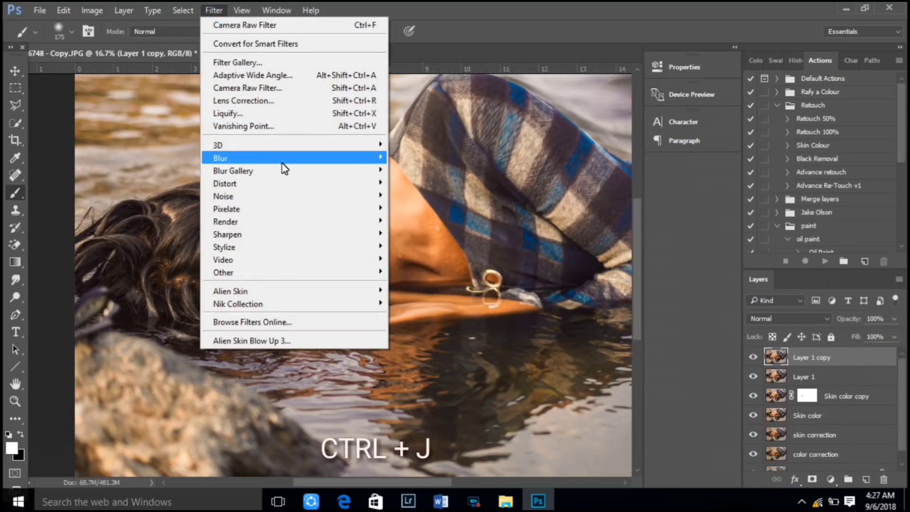
click(422, 209)
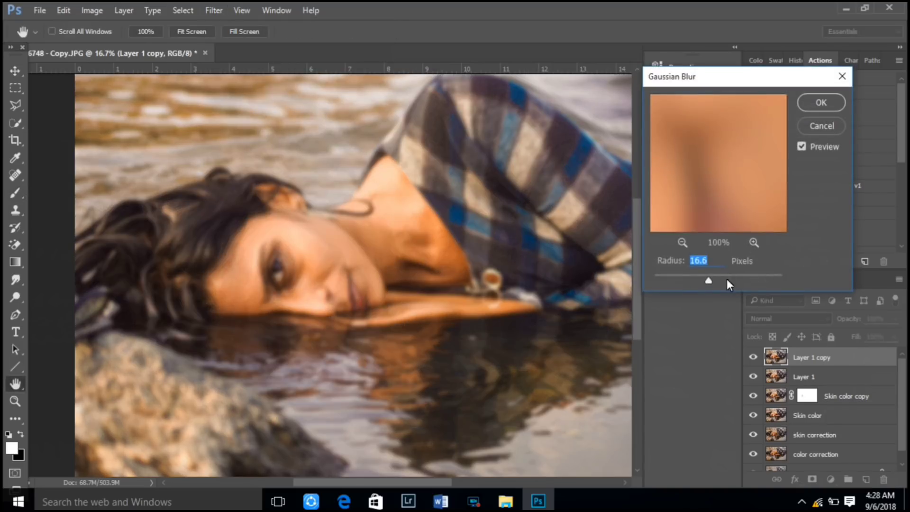
drag(691, 283, 695, 282)
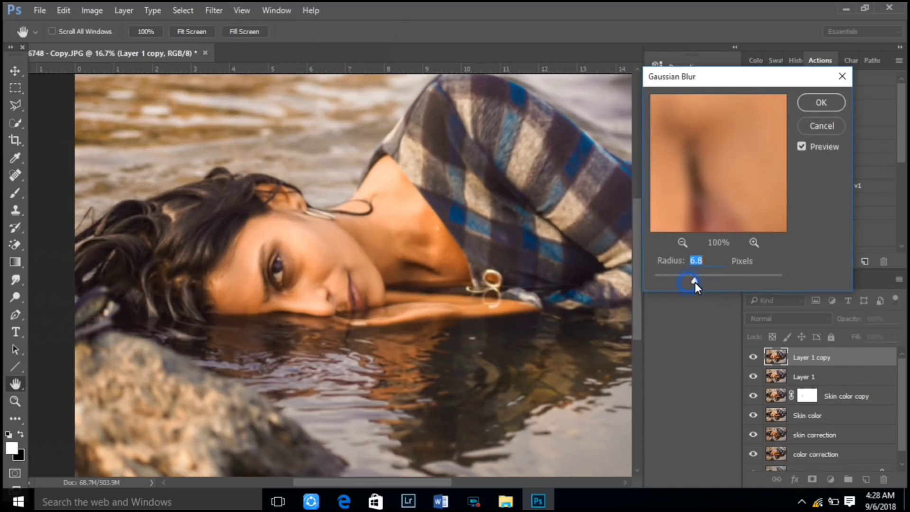
click(807, 103)
key(b)
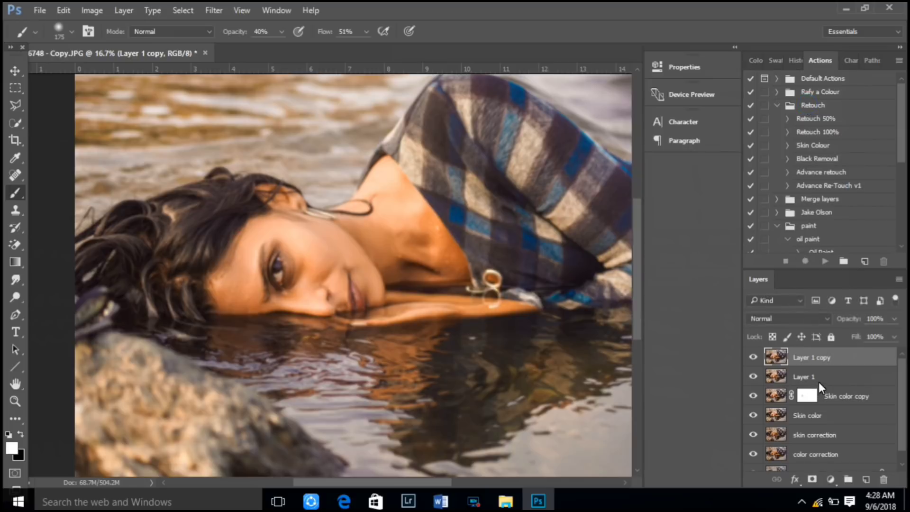
- Create Layer 1 copy 2 on top and Apply Image from Layer 1 copy with Subtract blending
key(ctrl+j)
drag(820, 382, 812, 353)
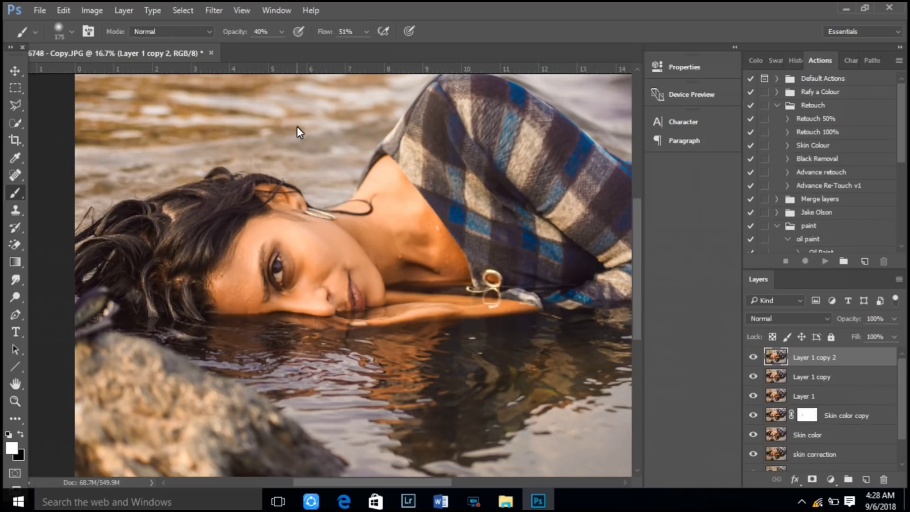
click(91, 10)
click(119, 203)
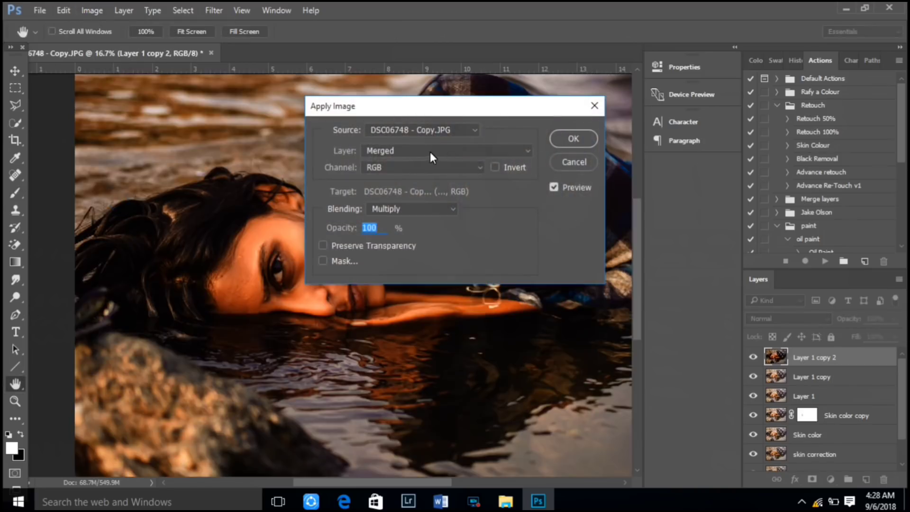
click(430, 151)
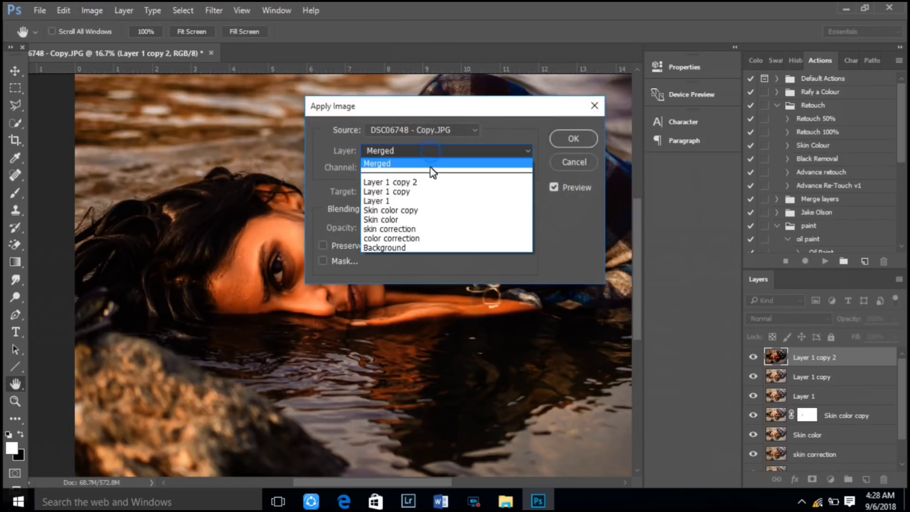
click(394, 191)
click(428, 210)
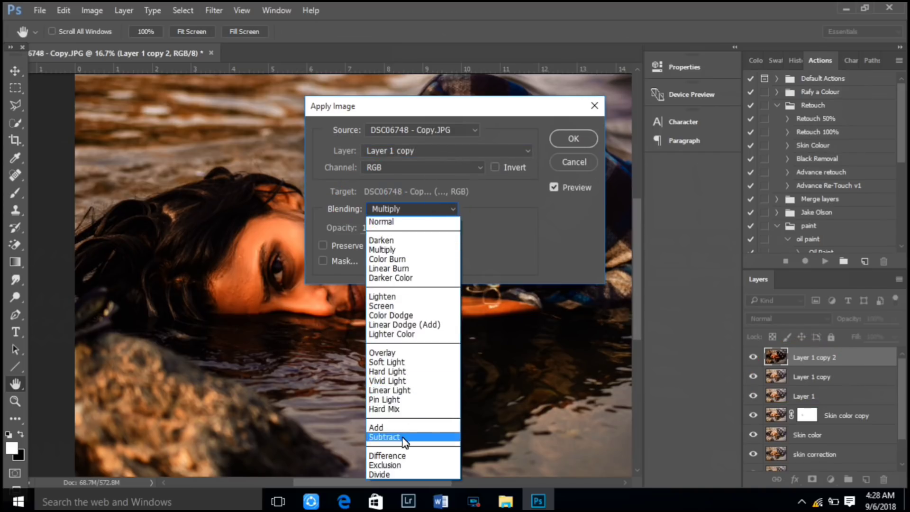
click(402, 437)
click(559, 135)
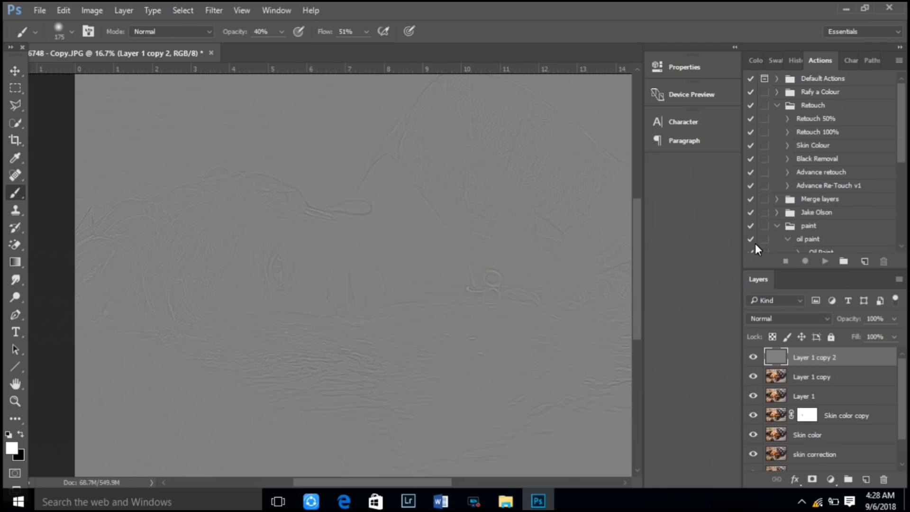
- Set Layer 1 copy 2's blend mode to Linear Light
click(801, 320)
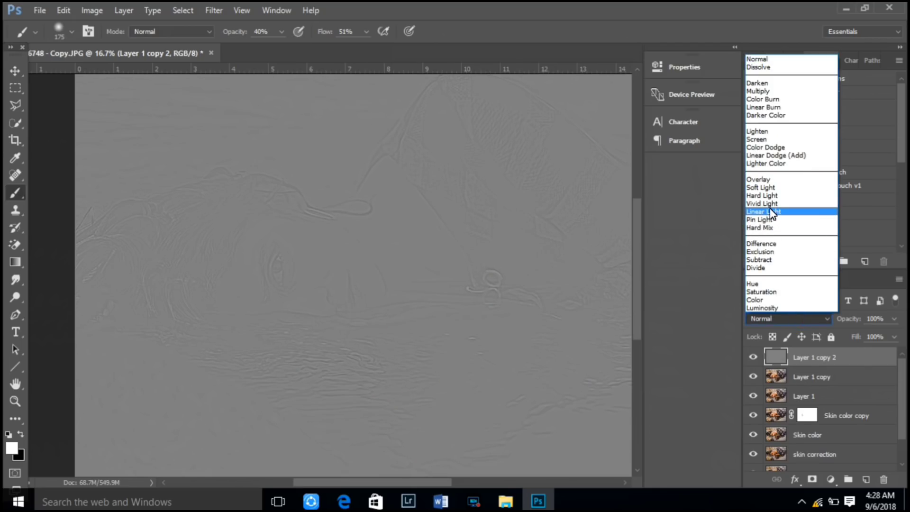
click(770, 211)
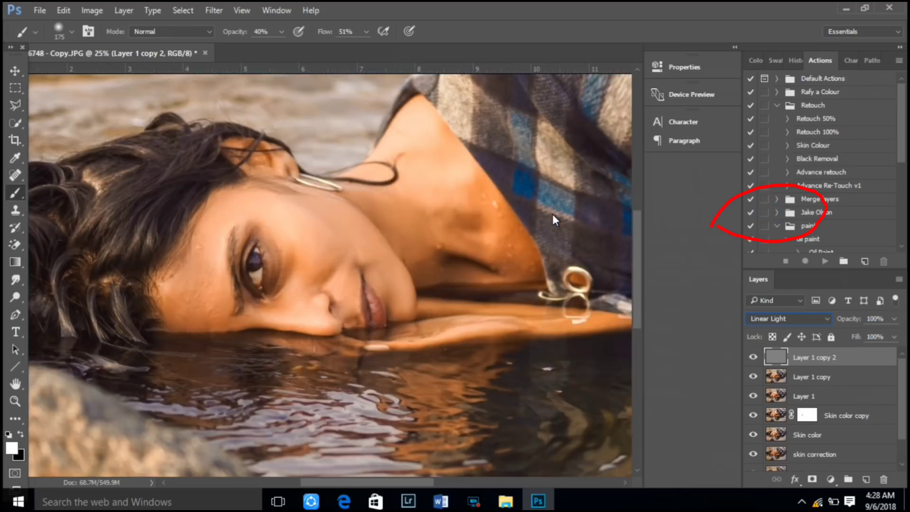
key(ctrl+plus)
- Convert Layer 1 copy to a smart object
click(749, 357)
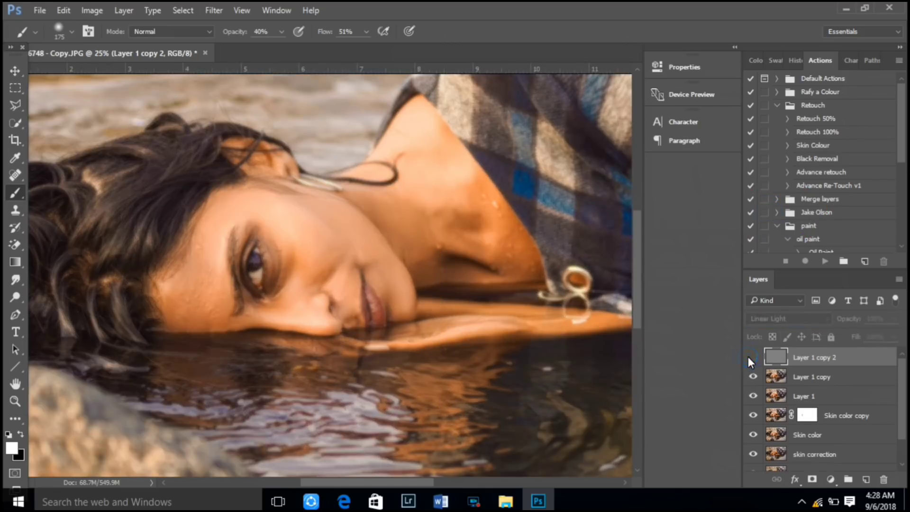
click(816, 377)
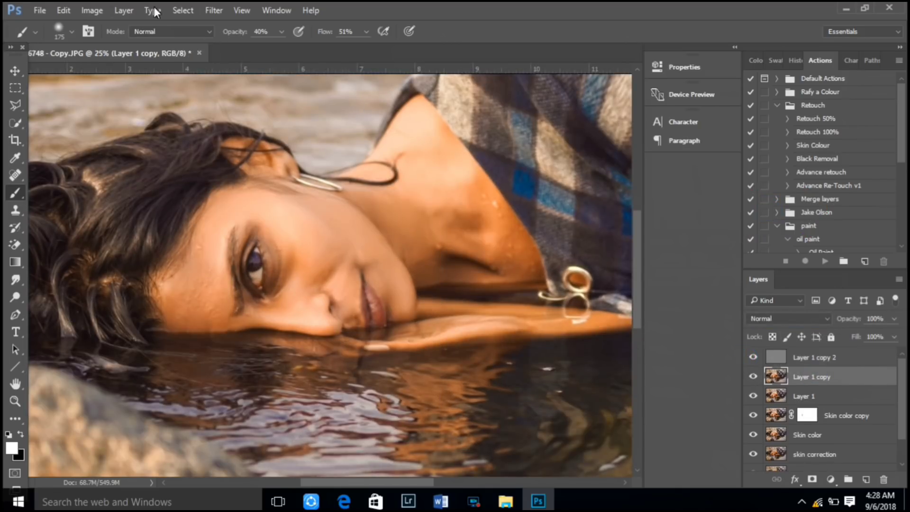
click(216, 12)
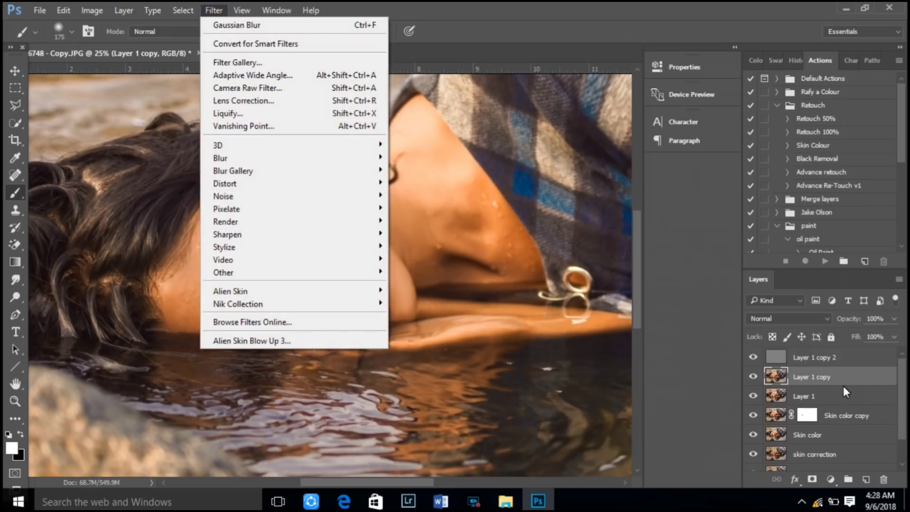
click(832, 374)
right_click(832, 374)
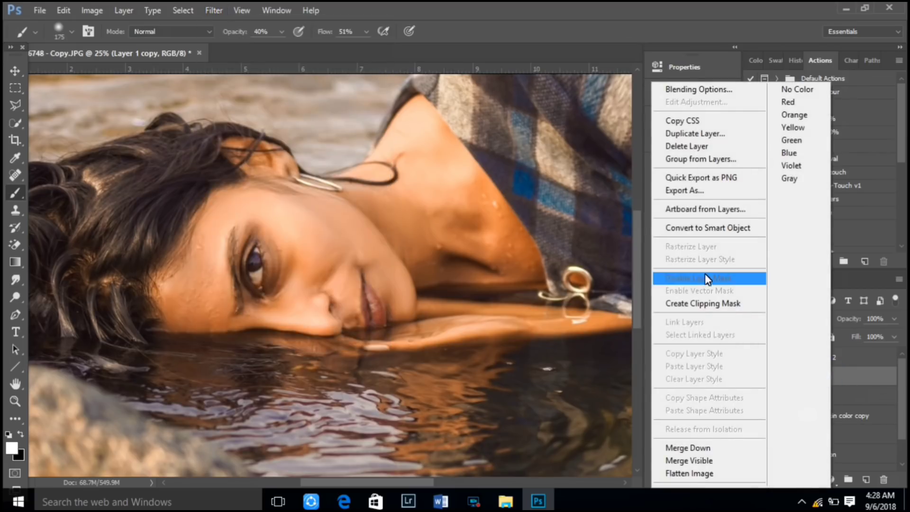
click(717, 231)
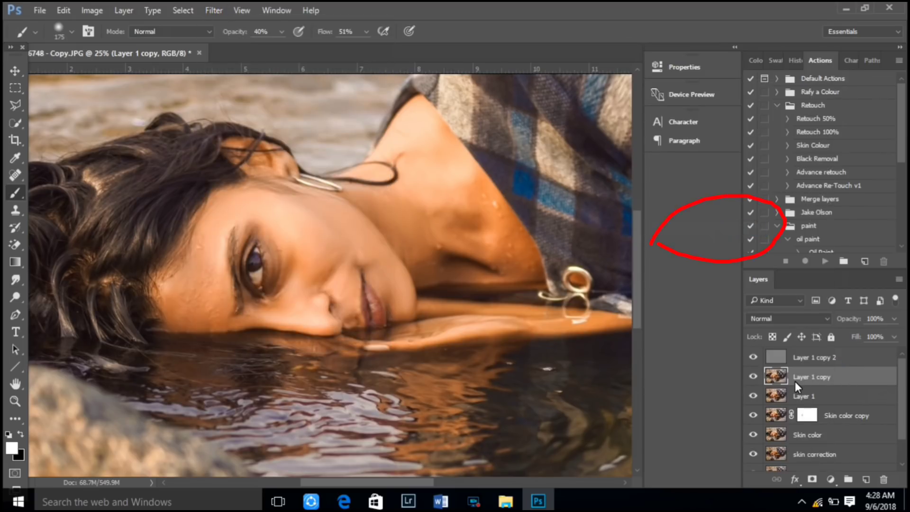
- Apply a Gaussian Blur smart filter with a 13-pixel radius to Layer 1 copy
click(214, 10)
mouse_move(221, 158)
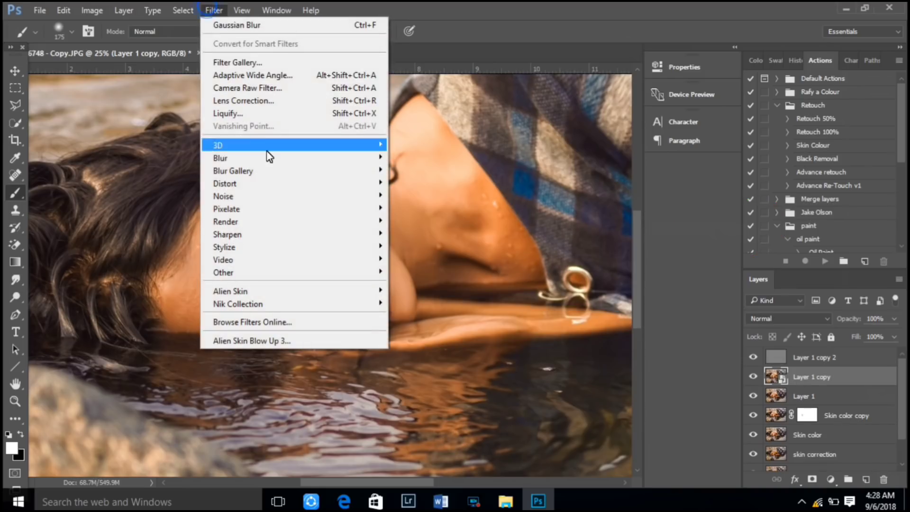
click(425, 208)
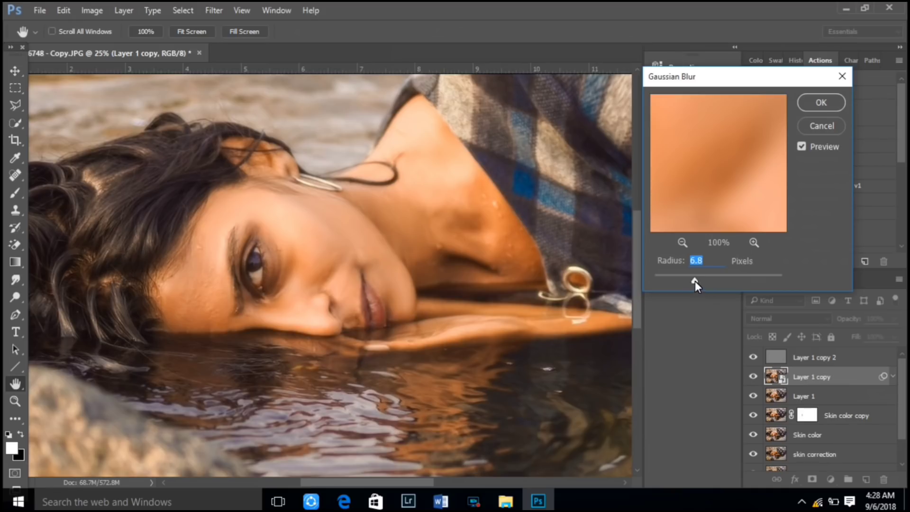
key(ctrl+plus)
drag(695, 280, 755, 271)
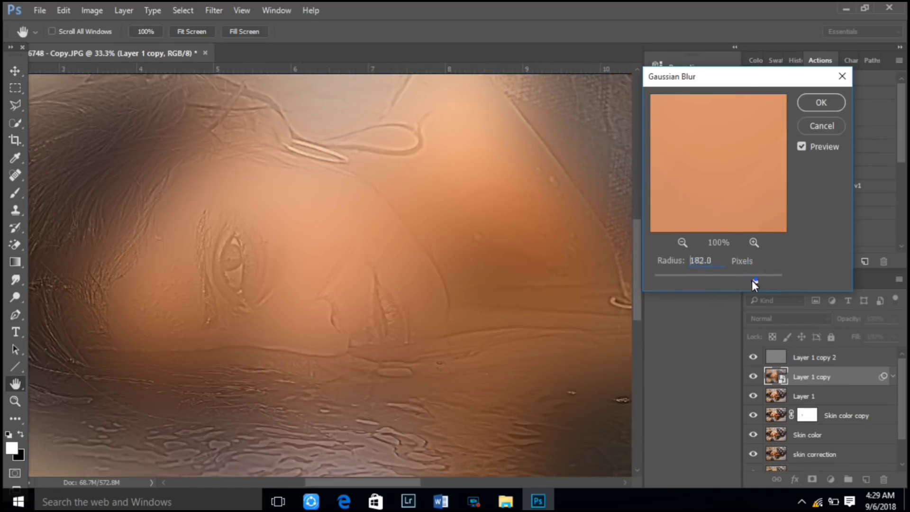
drag(755, 280, 705, 283)
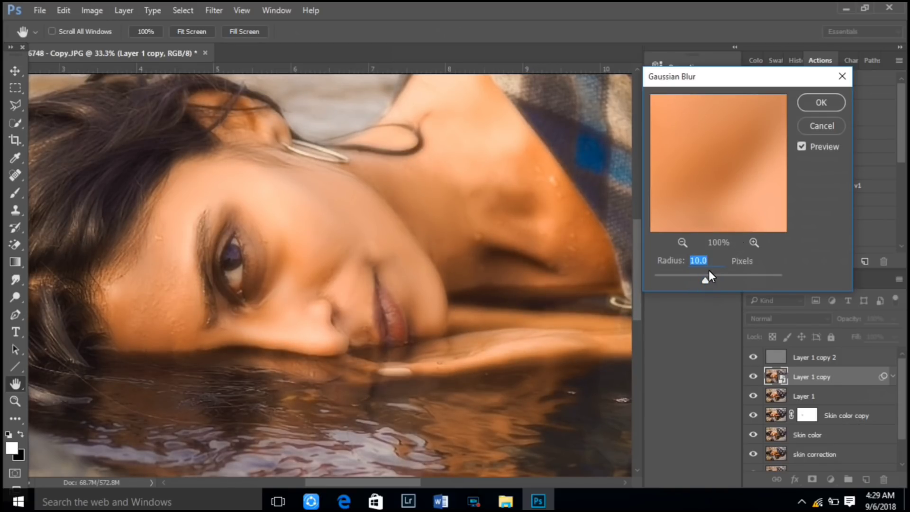
text(1)
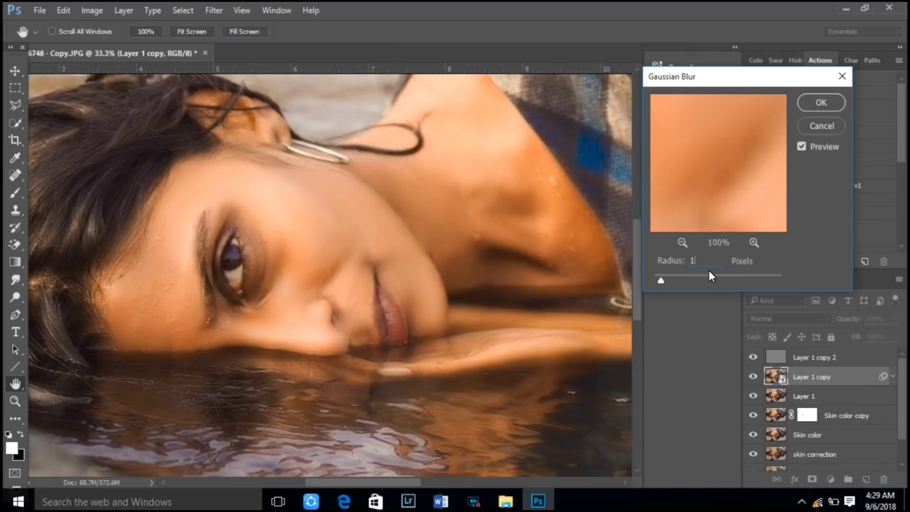
text(4)
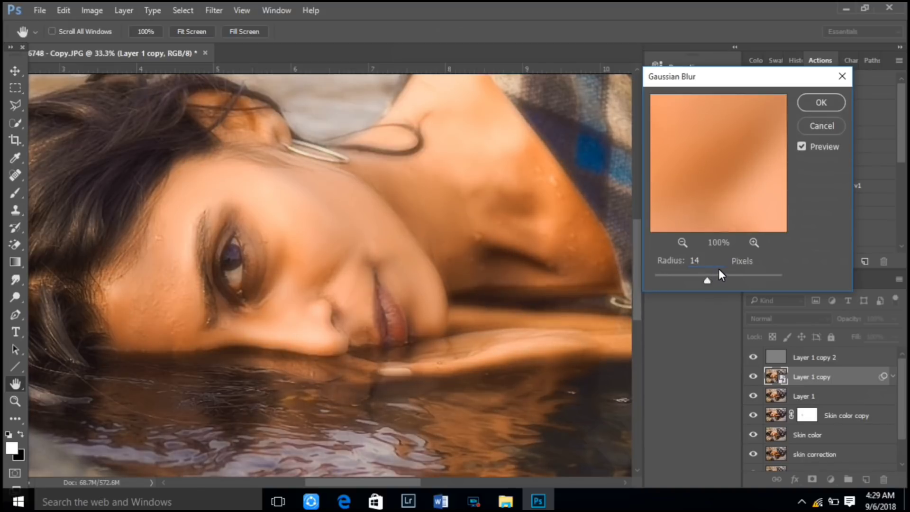
key(BackSpace)
text(3)
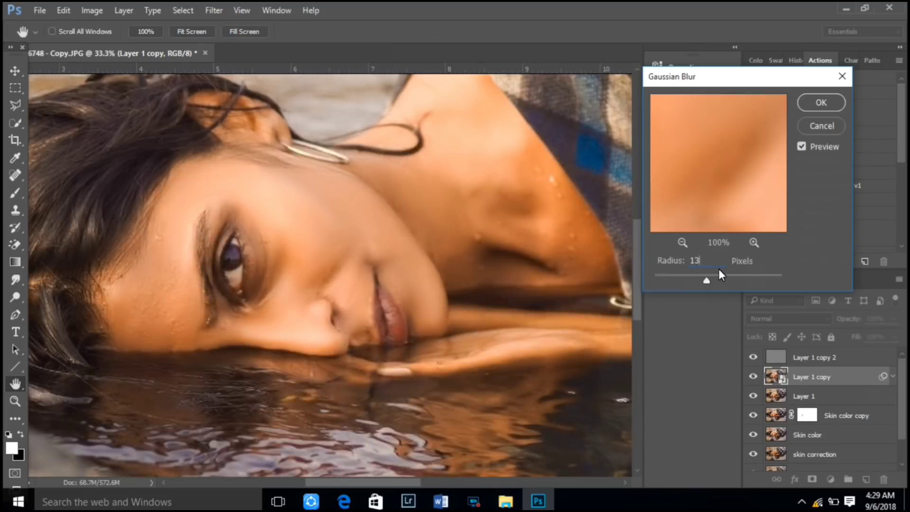
click(822, 103)
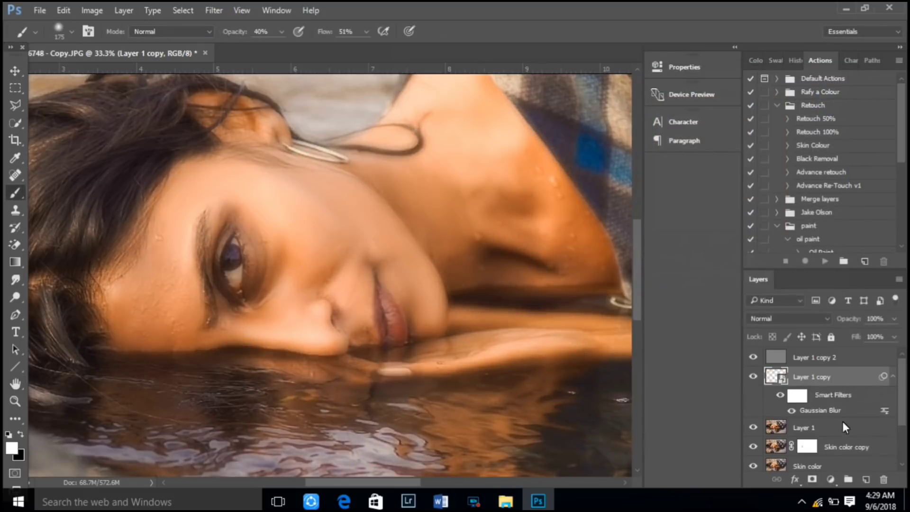
- Invert the Gaussian Blur smart filter mask to black so the blur is hidden everywhere
click(794, 396)
key(ctrl+i)
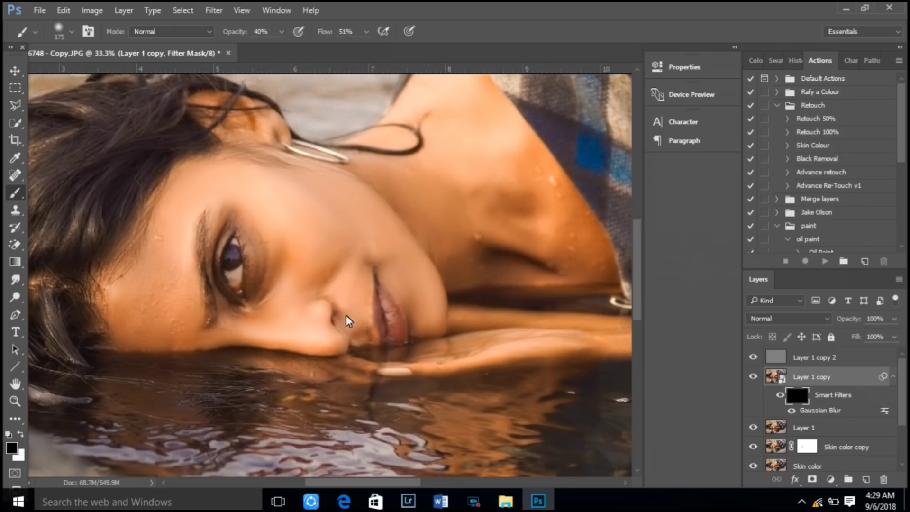
key(ctrl+plus)
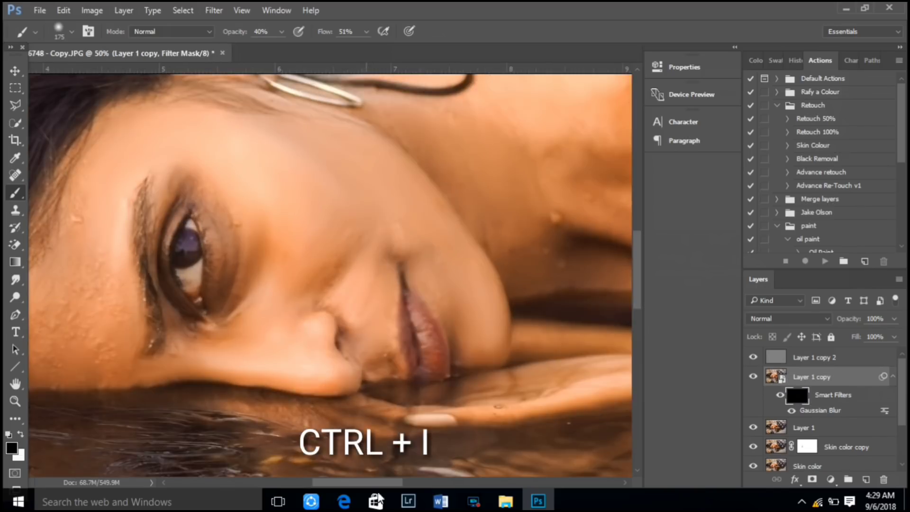
scroll(262, 199, left, 3)
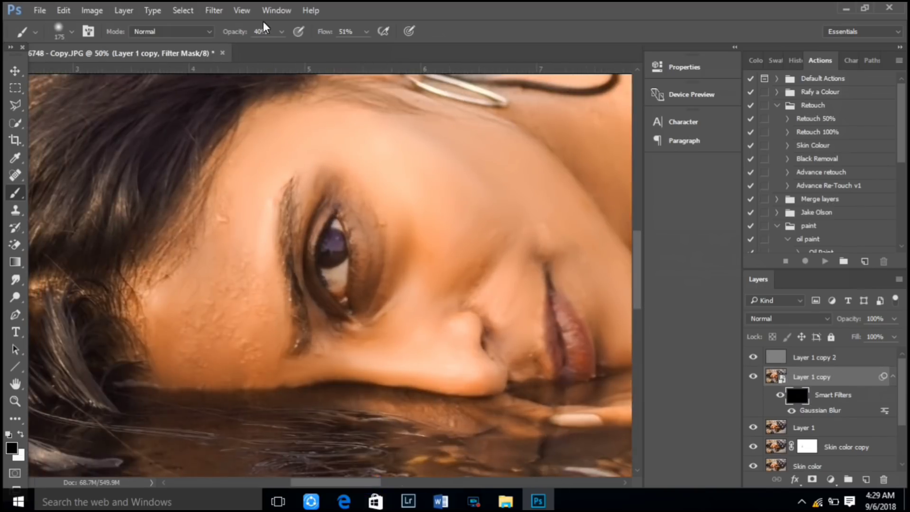
- Set the brush to 100% opacity and 100% flow, painting with white
click(281, 33)
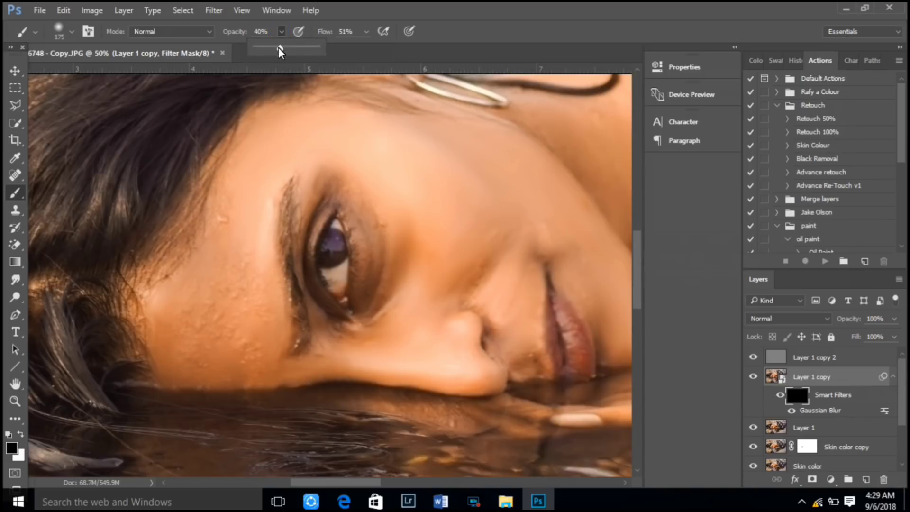
drag(281, 47, 467, 54)
click(365, 33)
click(236, 246)
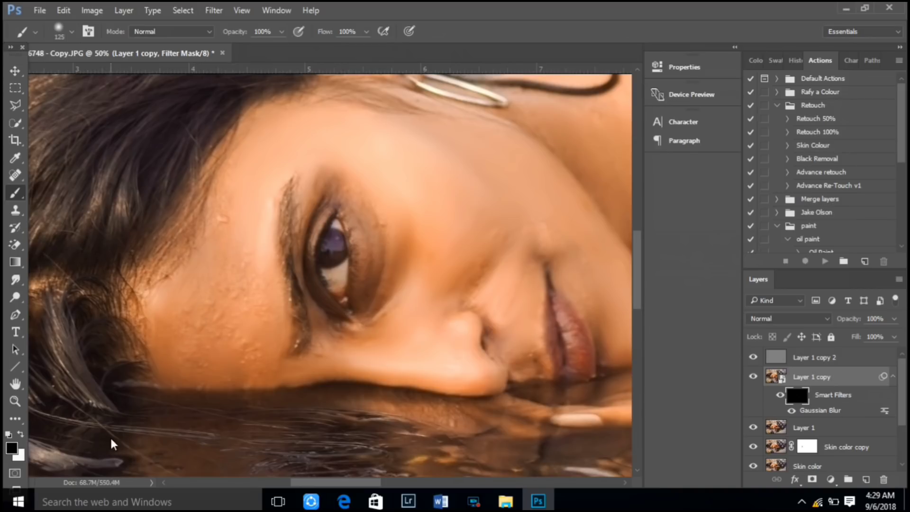
click(20, 434)
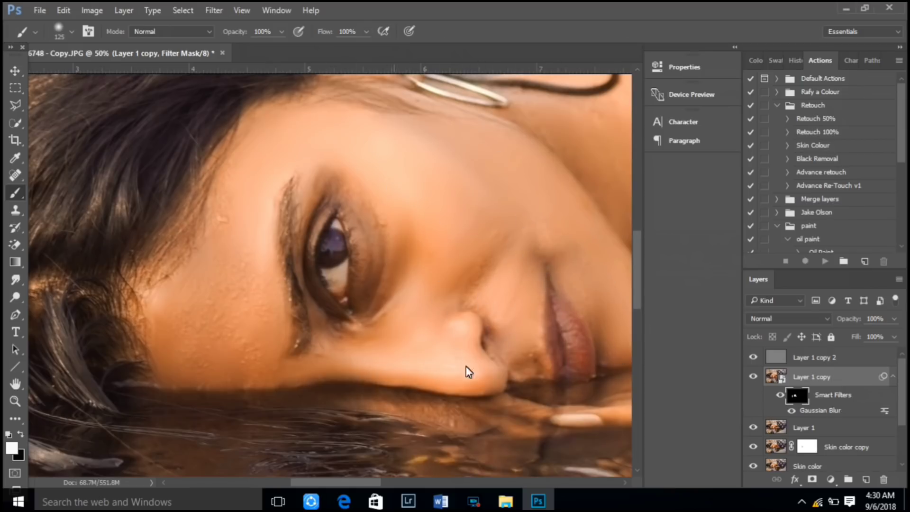
- Paint the blur back onto the neck skin with an enlarged brush
key(bracketright)
scroll(380, 189, right, 5)
scroll(476, 237, up, 2)
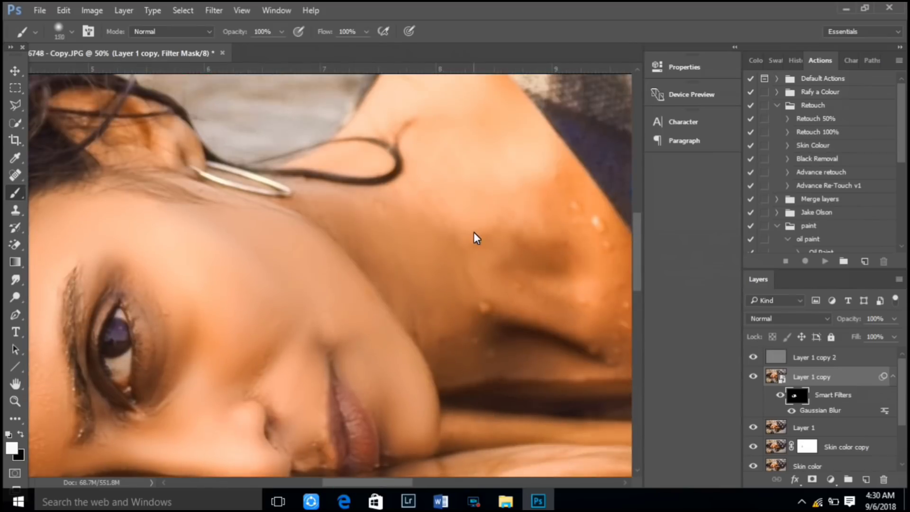
drag(152, 146, 326, 226)
key(bracketright)
scroll(471, 263, up, 2)
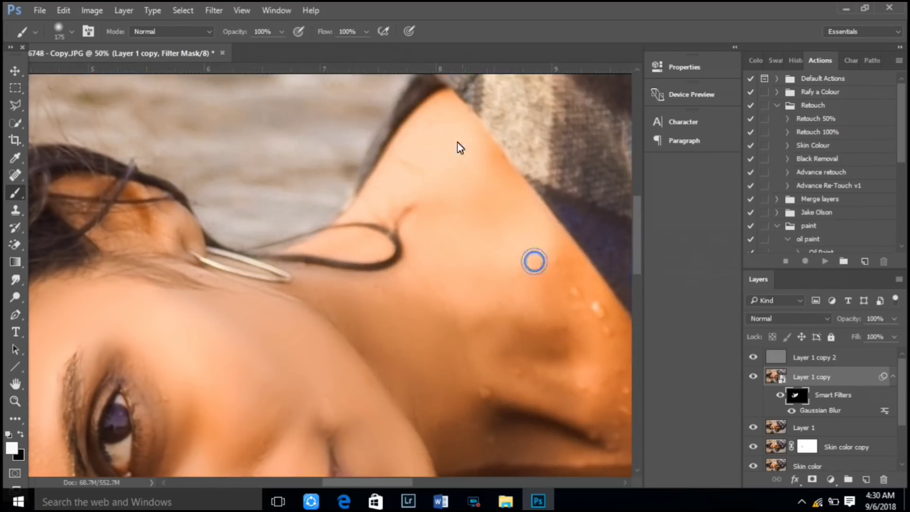
scroll(314, 153, down, 4)
scroll(314, 154, right, 5)
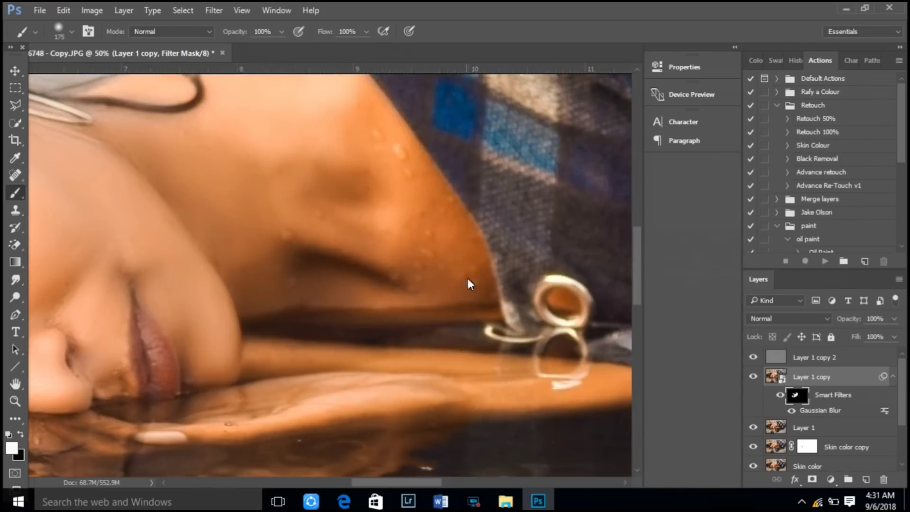
- Zoom out to the whole photo and toggle Layer 1 copy to compare the smoothing
key(ctrl+minus)
key(ctrl+minus)
key(ctrl+minus)
click(755, 376)
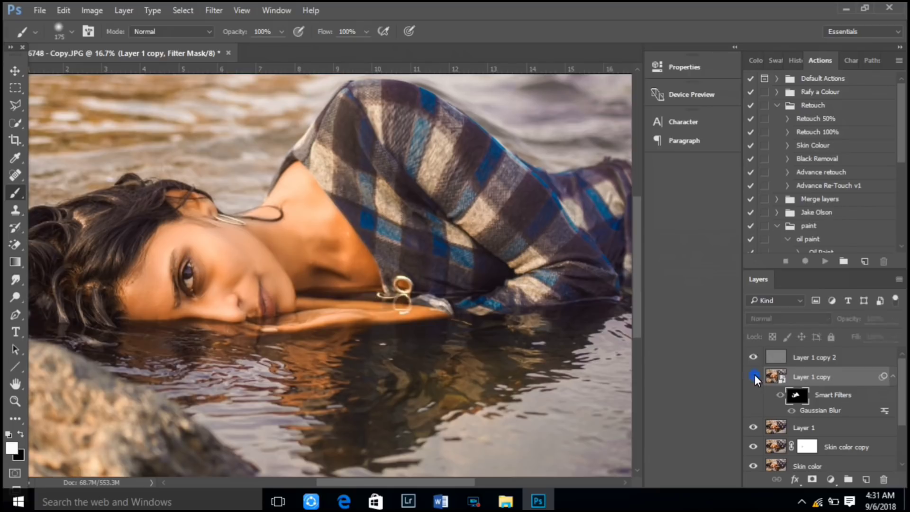
click(755, 375)
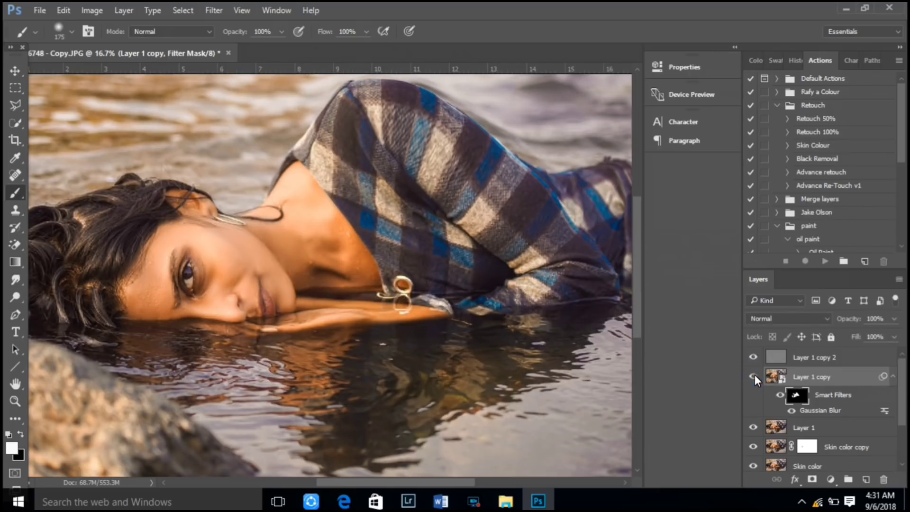
key(ctrl+minus)
- Stamp all visible layers into a new Layer 2 and open the Camera Raw Filter on it
click(808, 357)
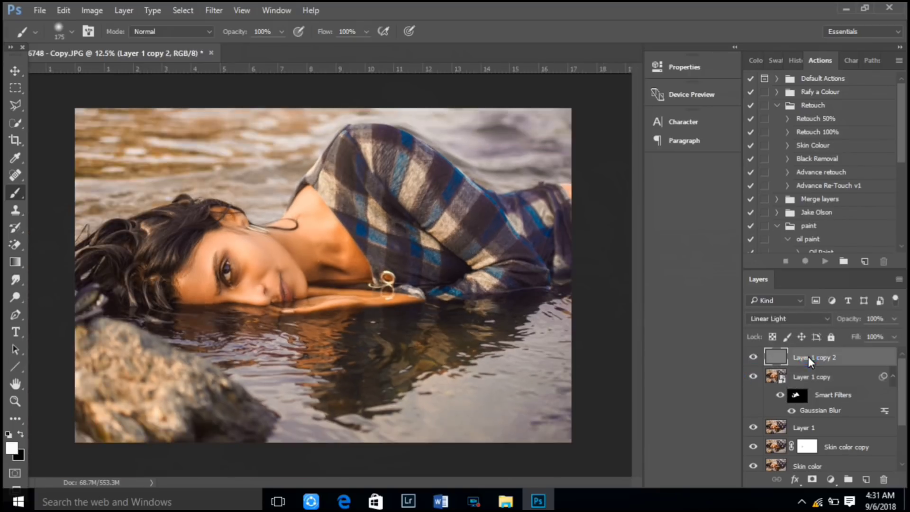
key(ctrl+shift+alt+e)
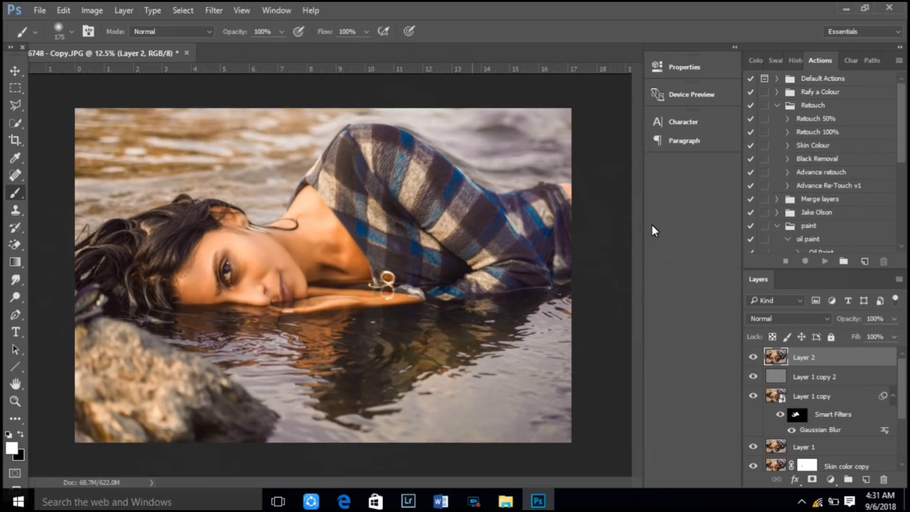
key(ctrl+shift+a)
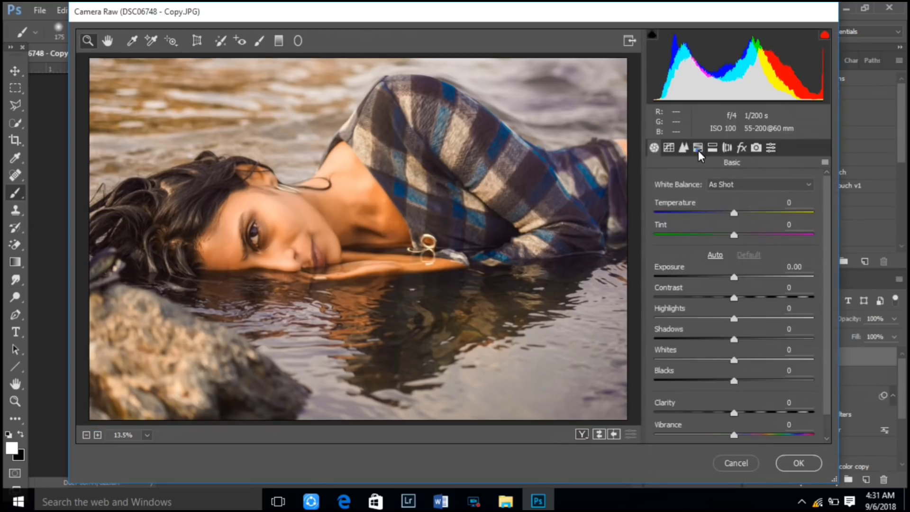
- In Camera Raw's HSL Hue panel, set Yellows -78, Greens +5, Blues +21 and apply
click(698, 150)
click(702, 205)
click(654, 208)
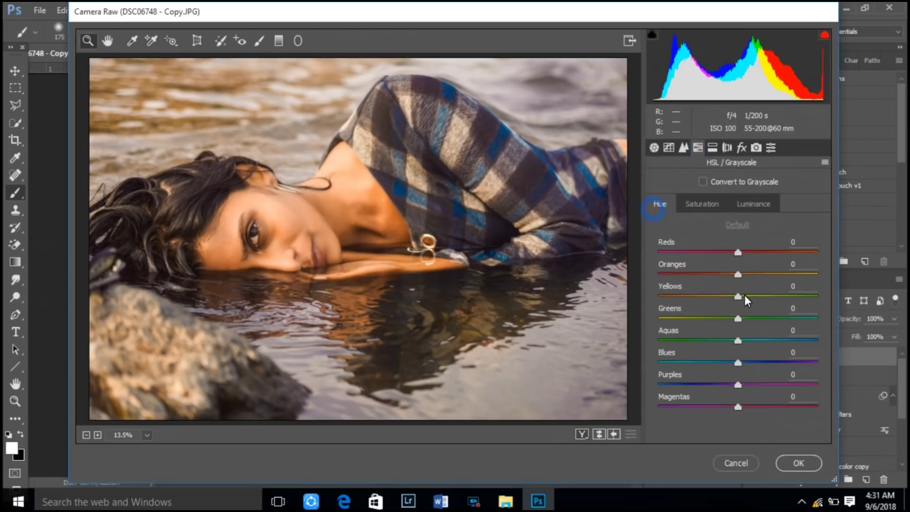
drag(738, 296, 675, 296)
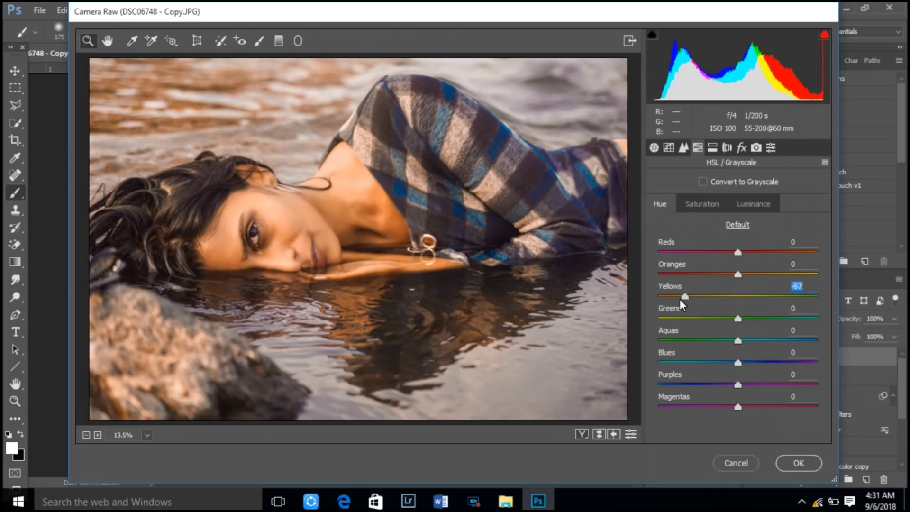
drag(738, 318, 742, 318)
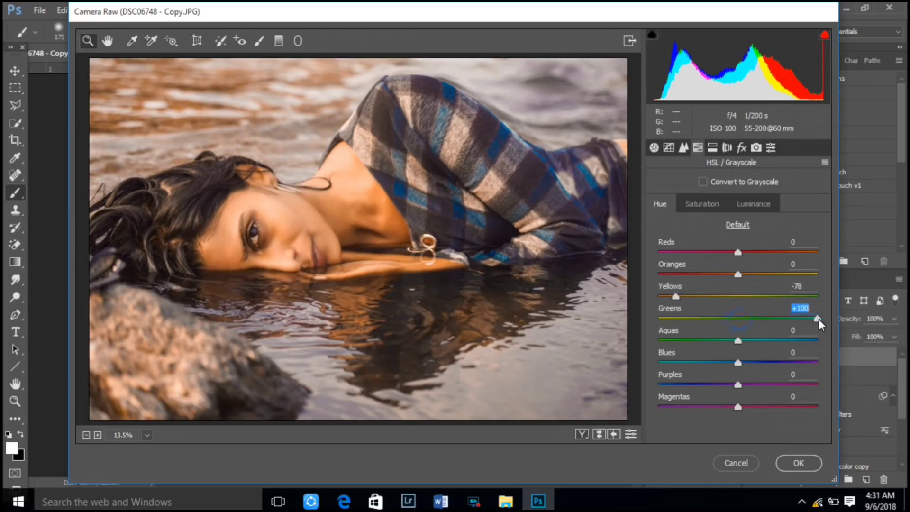
drag(741, 362, 757, 368)
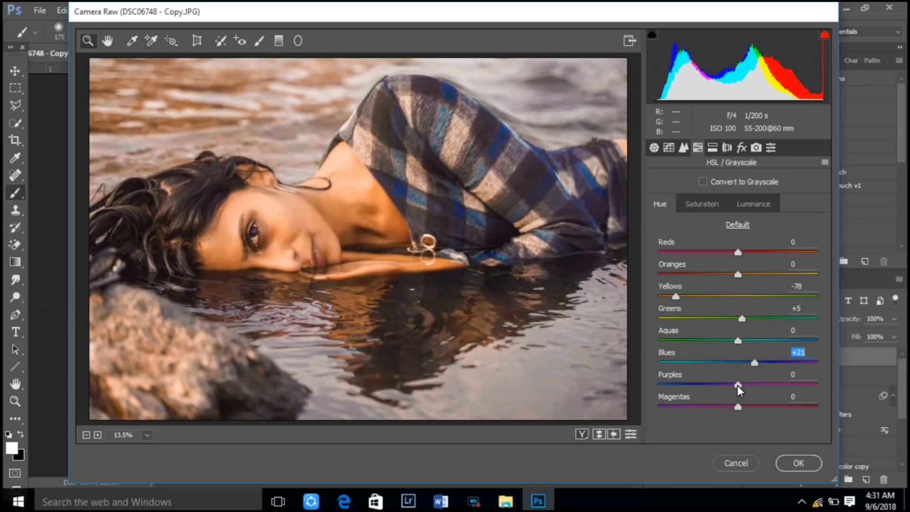
click(800, 461)
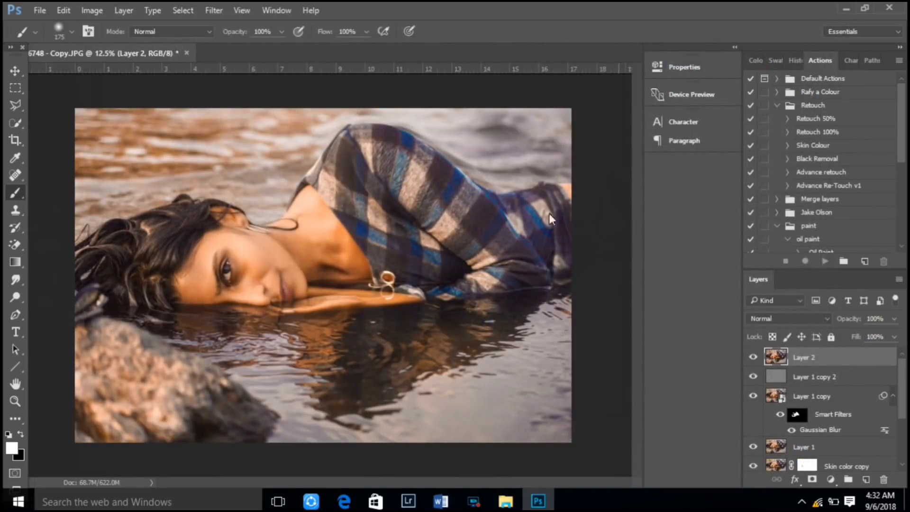
- Select _H2A4352-2, _H2A4392-2 and _H2A6074 in Nebraska Skies RAW and open them in Camera Raw
click(36, 10)
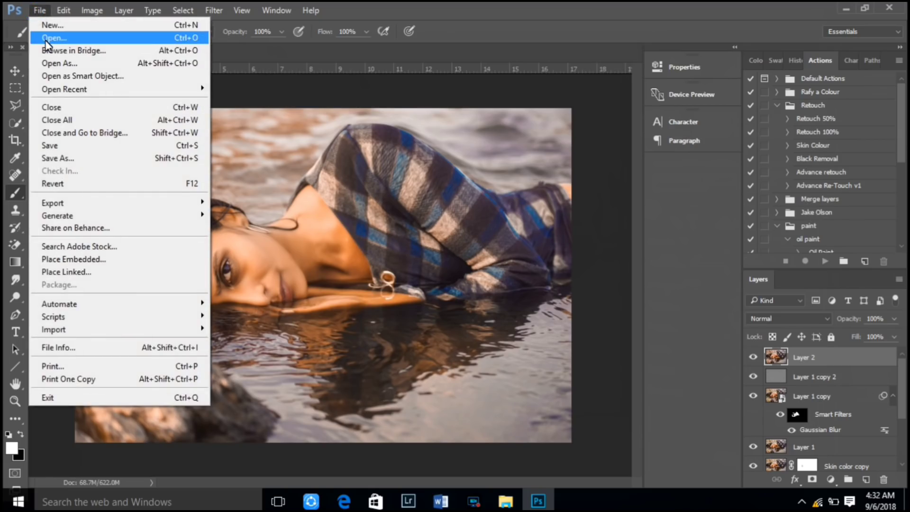
click(45, 40)
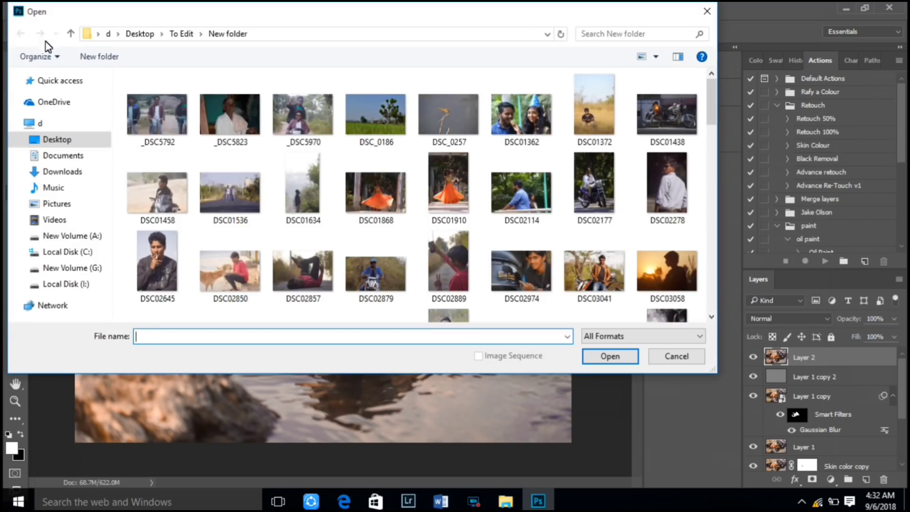
click(53, 139)
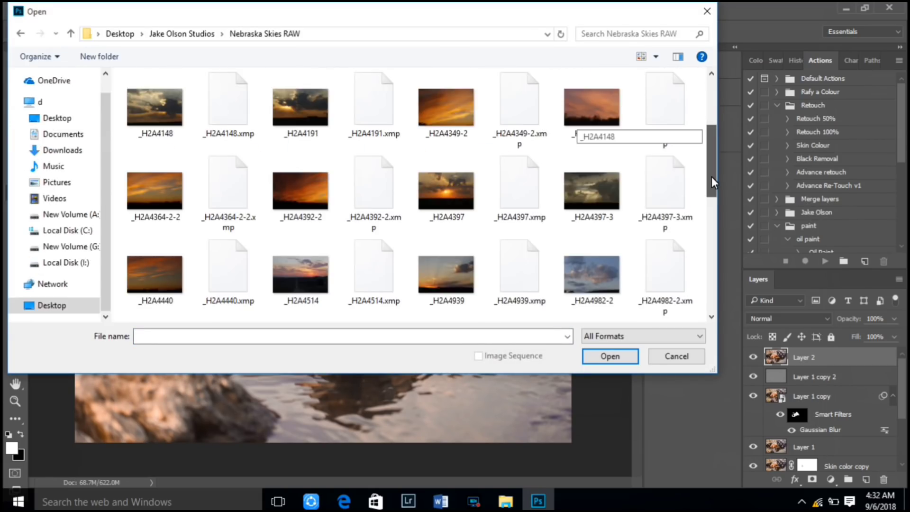
drag(712, 178, 712, 181)
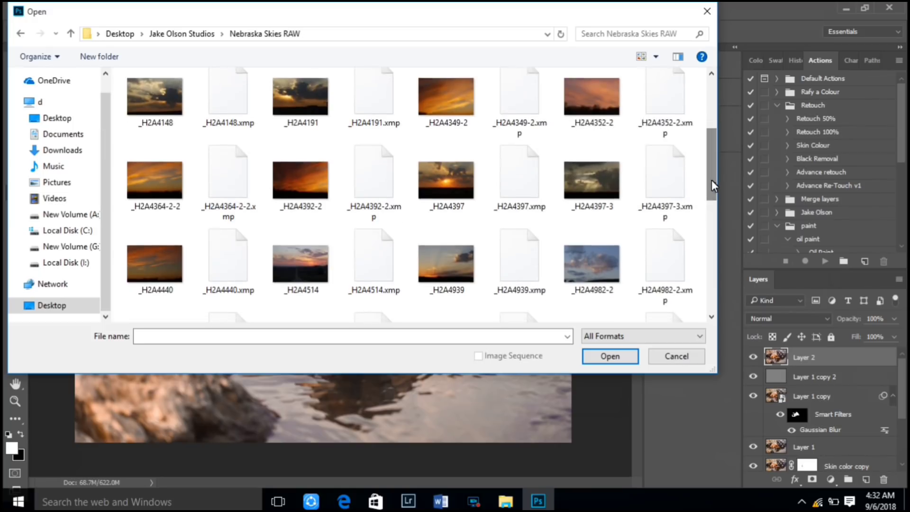
click(600, 100)
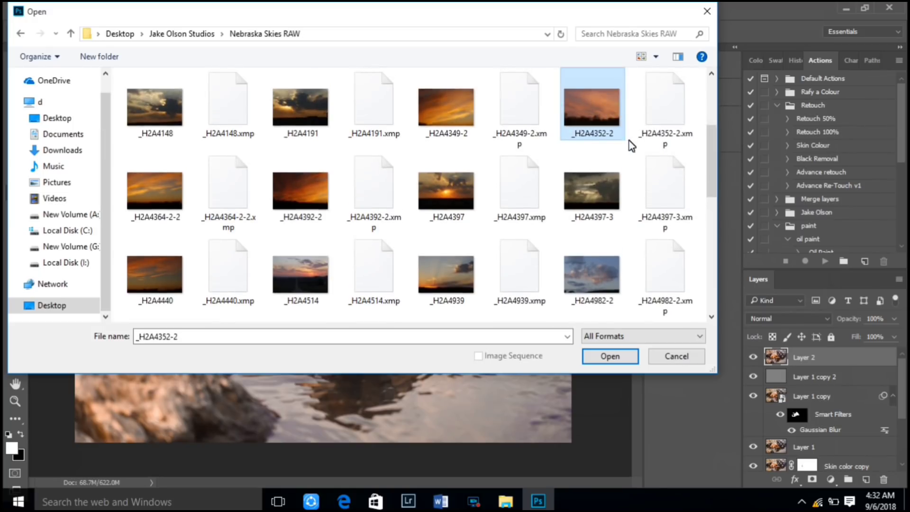
ctrl+click(315, 189)
drag(712, 177, 697, 258)
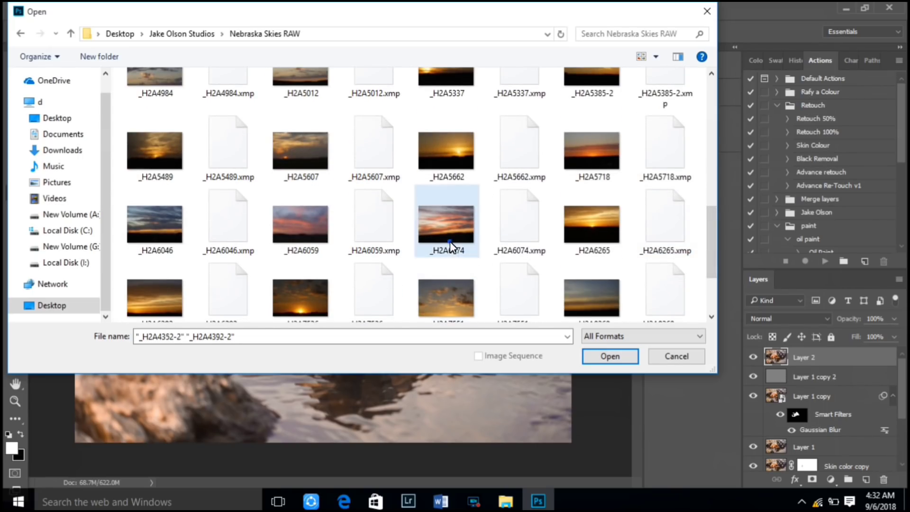
ctrl+click(450, 241)
click(611, 357)
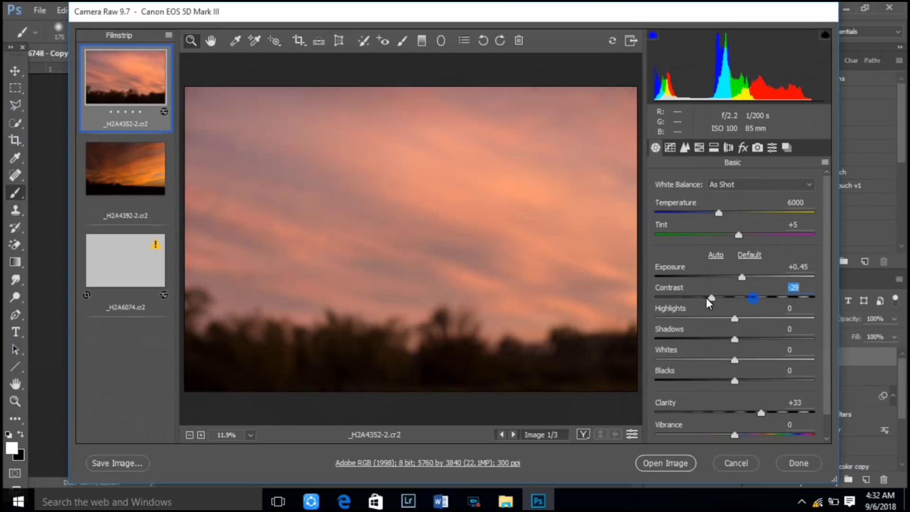
- Raise the contrast on each of the three sky raws and open all three as documents
drag(707, 298, 781, 297)
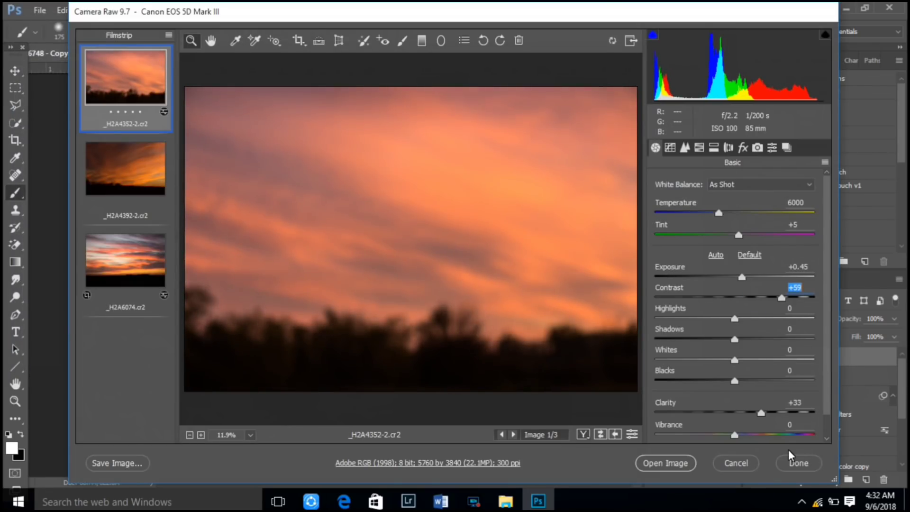
click(160, 181)
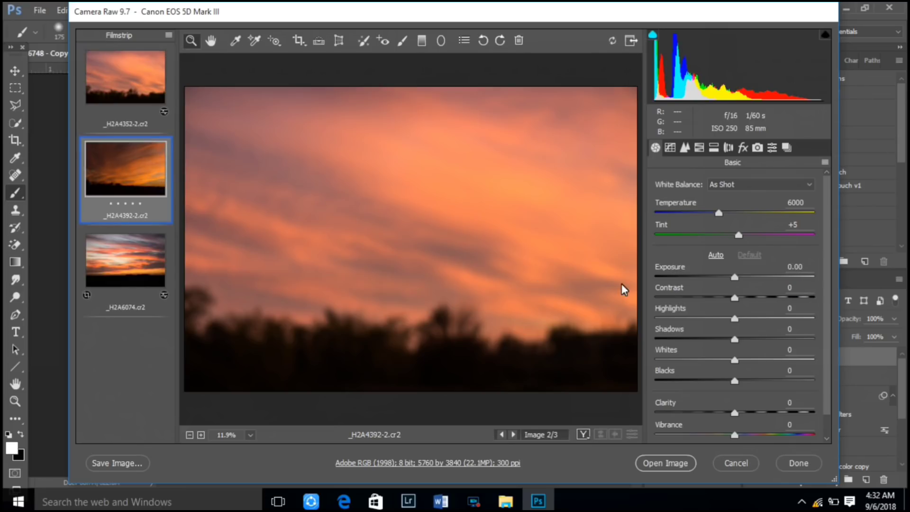
click(734, 298)
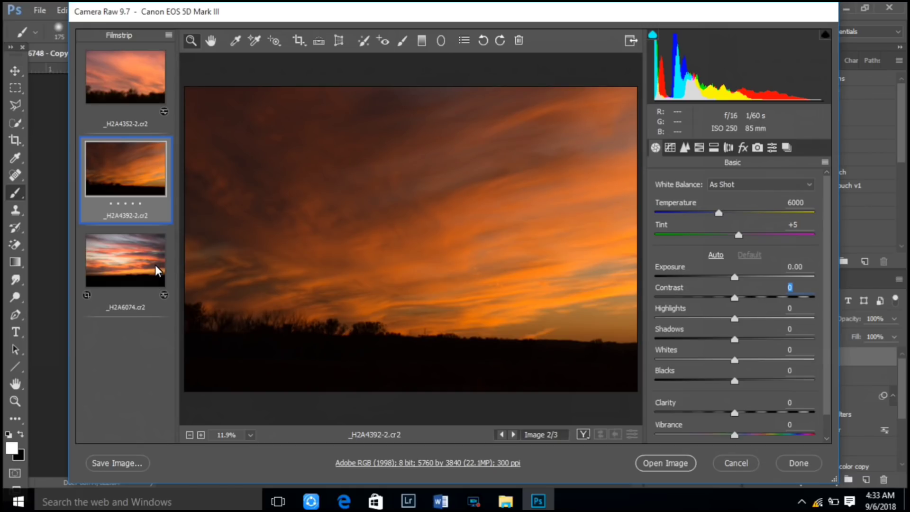
click(156, 270)
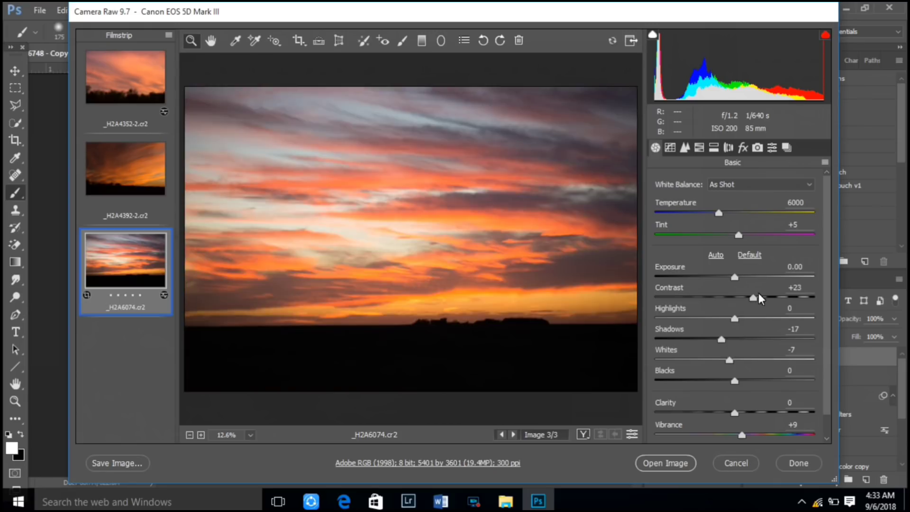
drag(755, 301, 770, 302)
ctrl+click(109, 166)
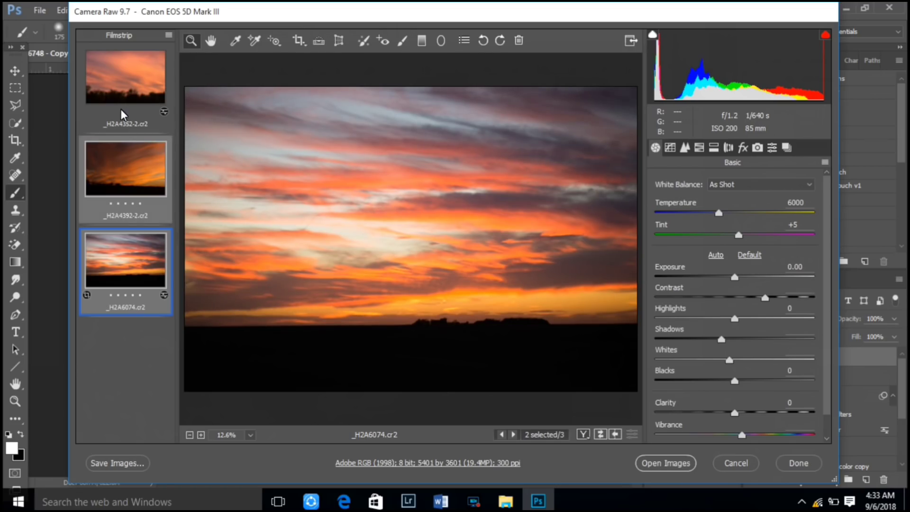
ctrl+click(123, 114)
click(662, 464)
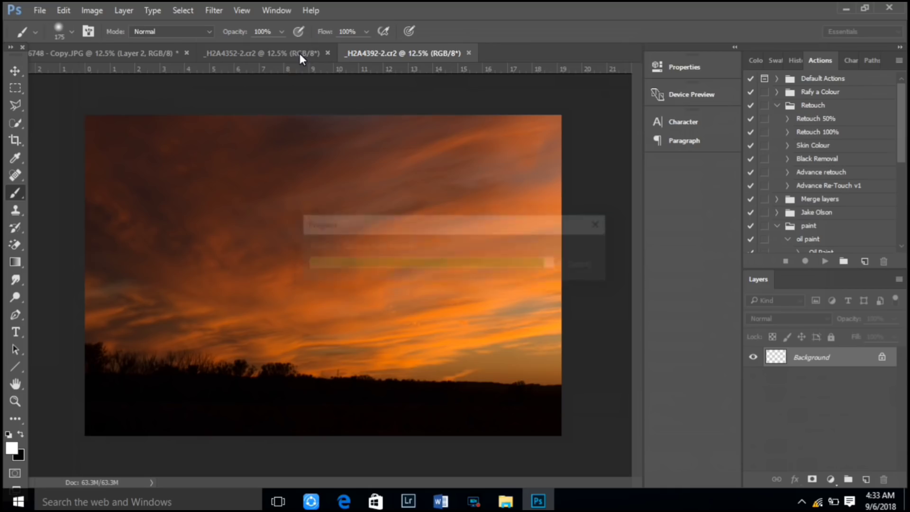
- Select the _H2A5662 and _H2A6265 sky JPEGs for opening
key(m)
key(ctrl+o)
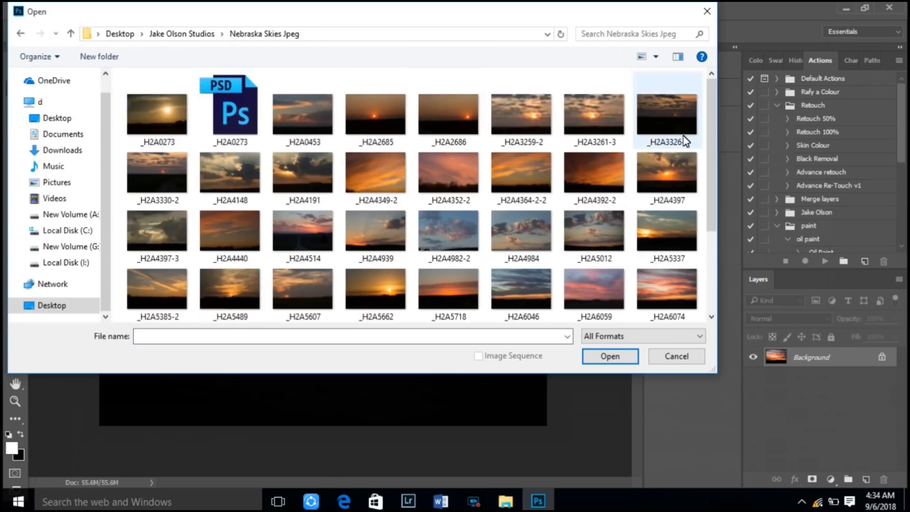
scroll(715, 197, down, 3)
click(361, 183)
ctrl+click(157, 229)
- Open the _H2A5662 and _H2A6265 sky JPEGs
click(610, 356)
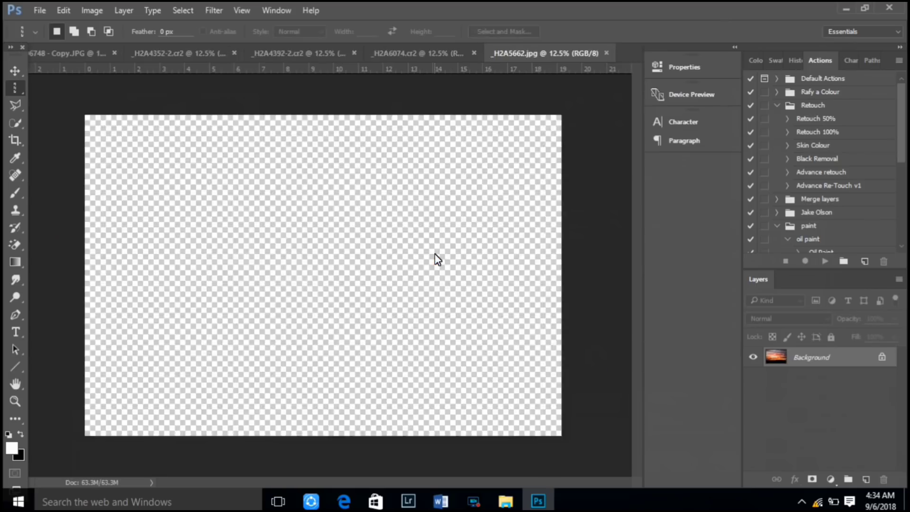
click(84, 115)
drag(192, 184, 567, 264)
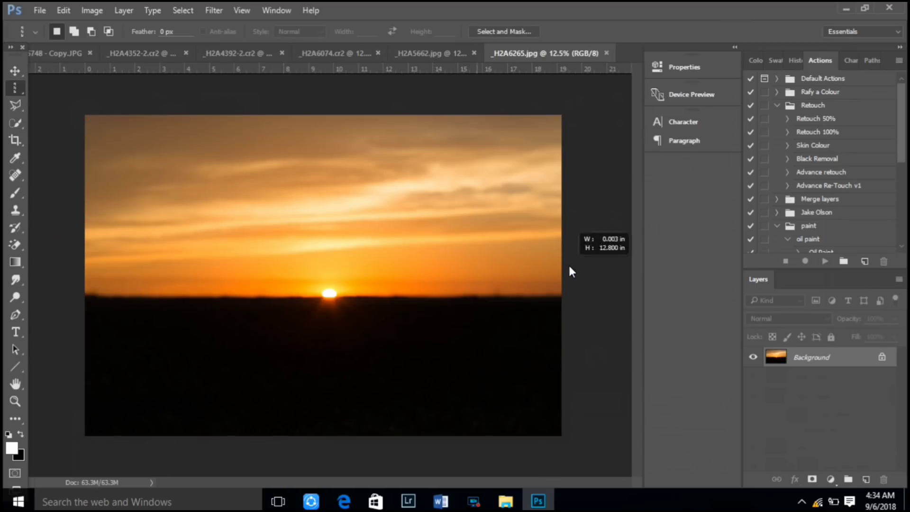
click(493, 237)
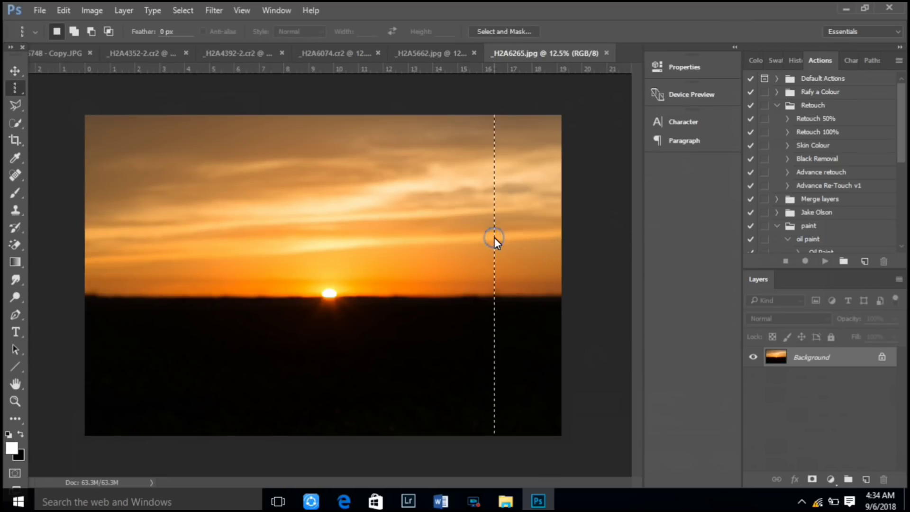
- Marquee the upper sky of _H2A6265 and copy it onto a new Layer 1
right_click(18, 89)
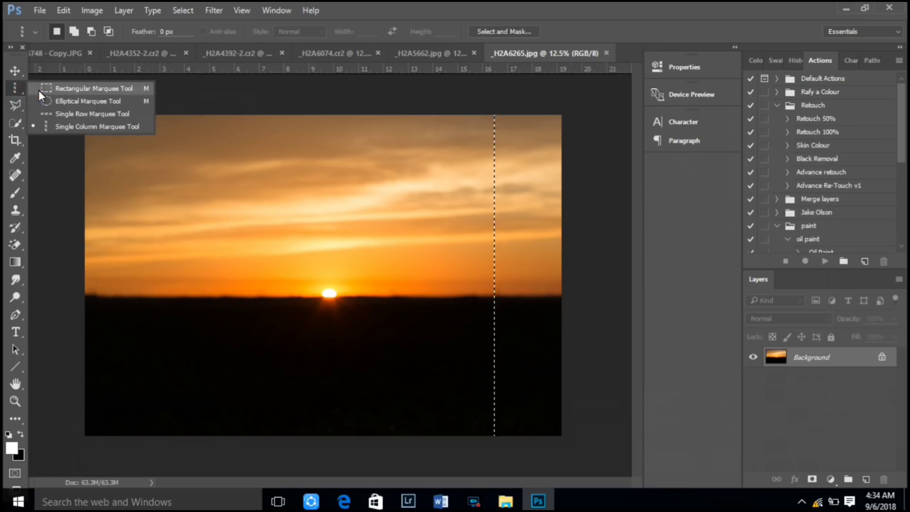
click(39, 90)
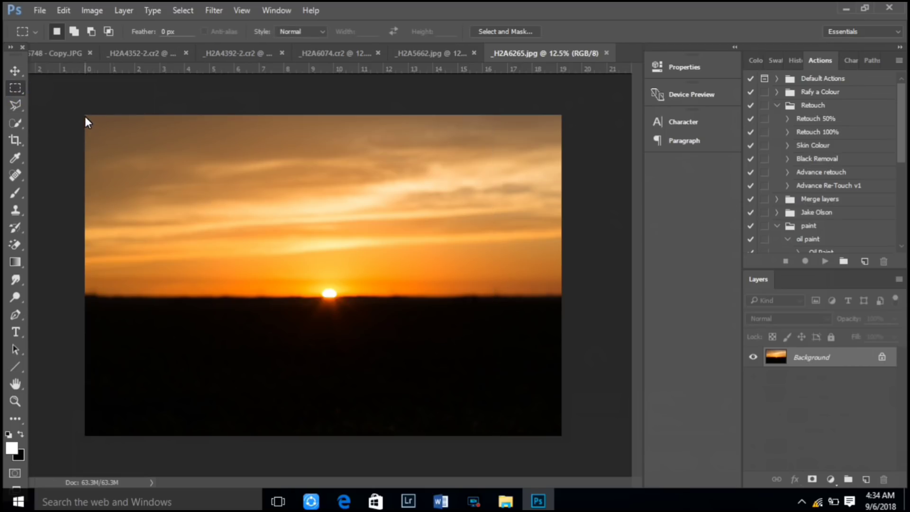
drag(86, 116, 564, 294)
key(ctrl+j)
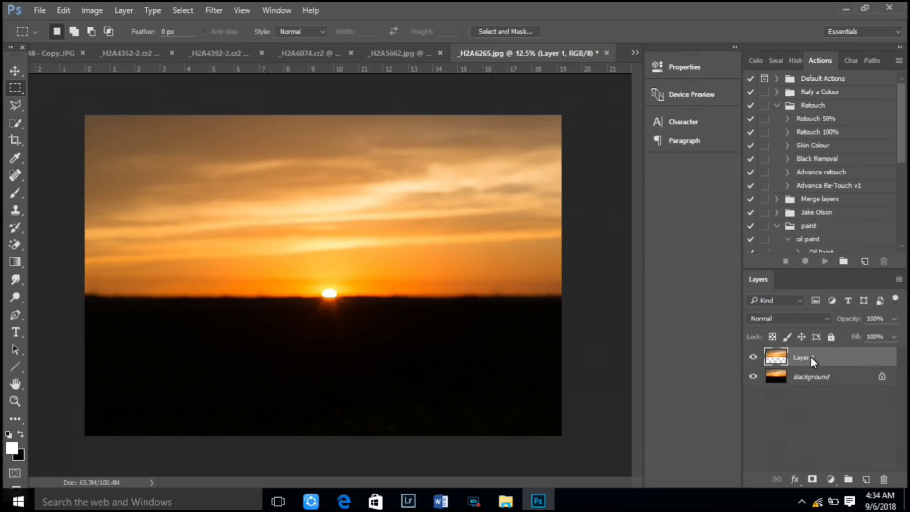
drag(810, 357, 231, 92)
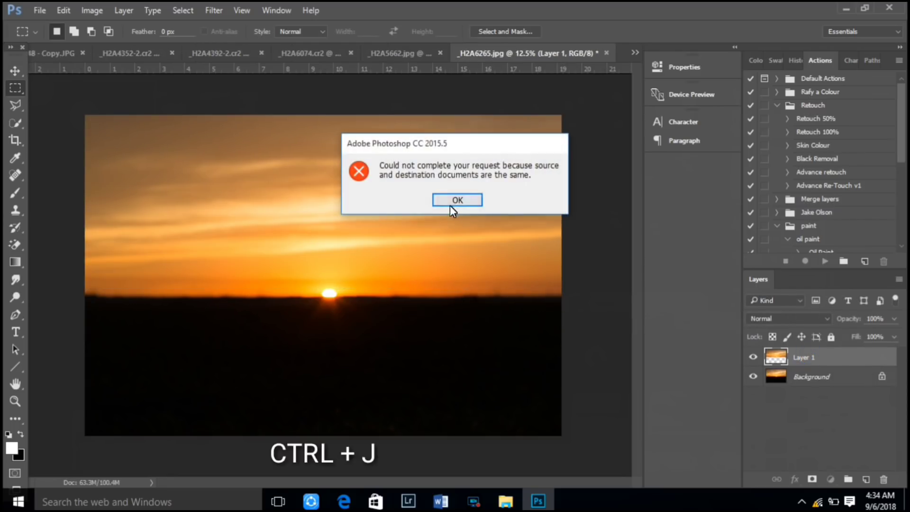
click(454, 203)
- Move the orange sunset sky onto the portrait and scale it to fill the canvas
click(10, 69)
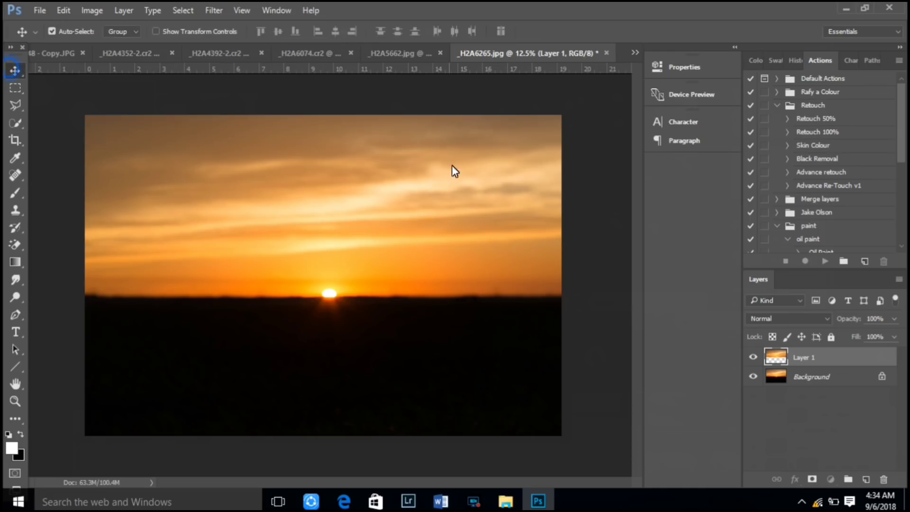
mouse_move(799, 353)
mouse_down()
mouse_move(27, 50)
mouse_move(297, 255)
mouse_up()
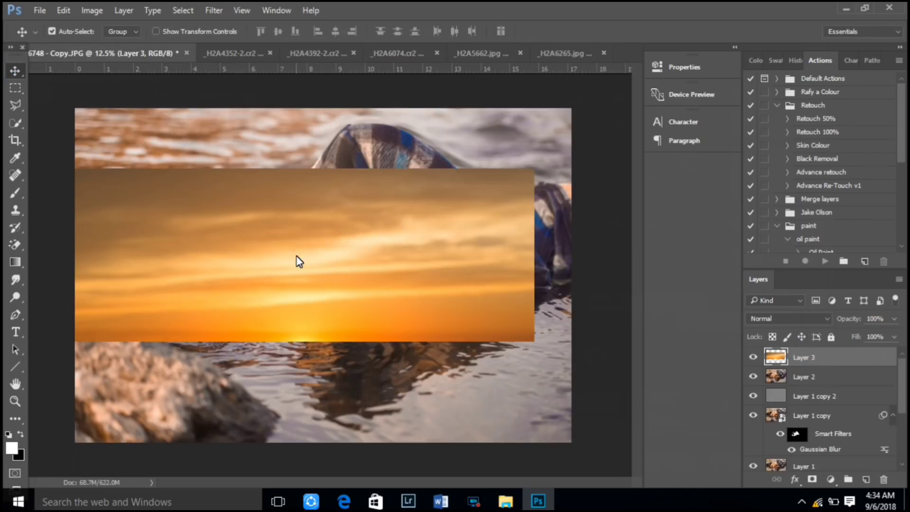
key(ctrl+t)
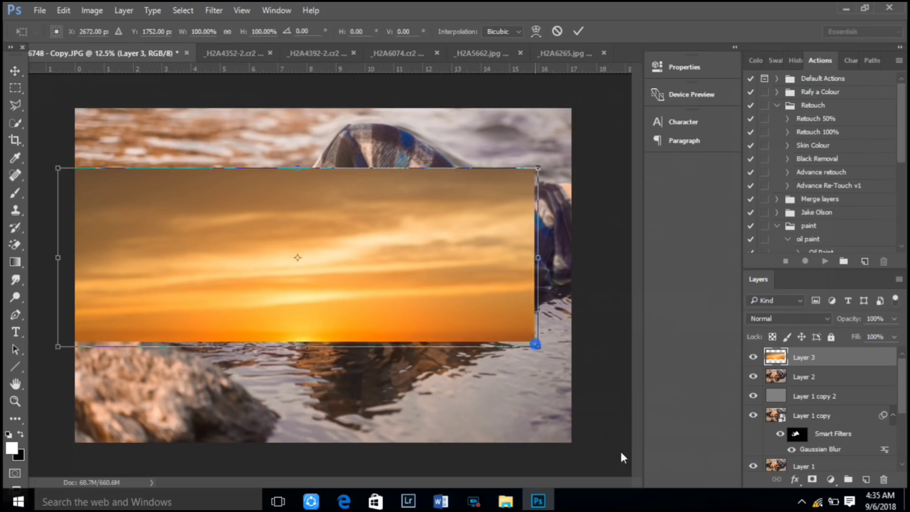
drag(535, 340, 630, 464)
drag(465, 339, 548, 335)
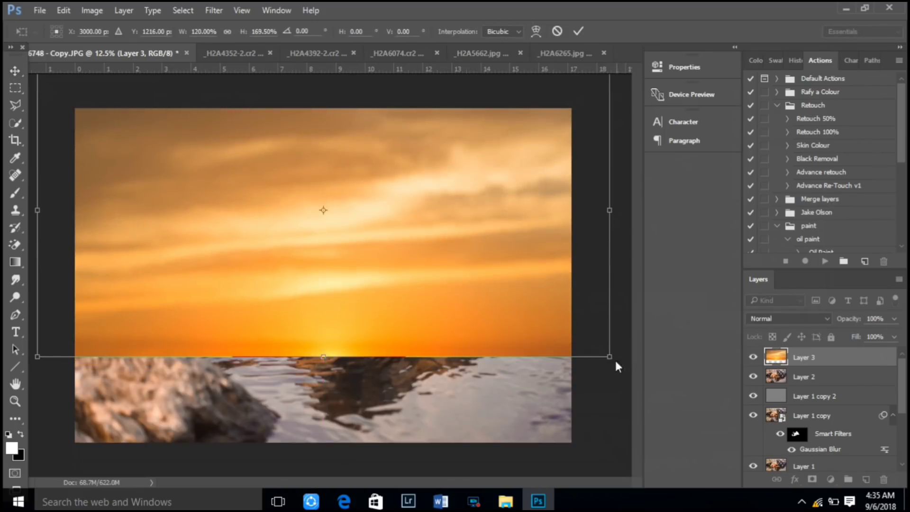
drag(615, 362, 621, 462)
click(576, 32)
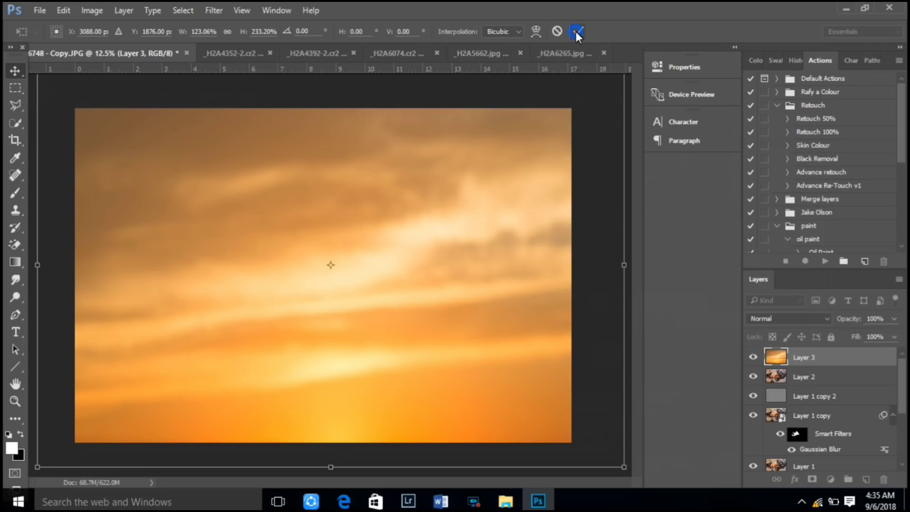
- Blend the sunset layer in Overlay mode at about 32% opacity
click(793, 323)
click(794, 322)
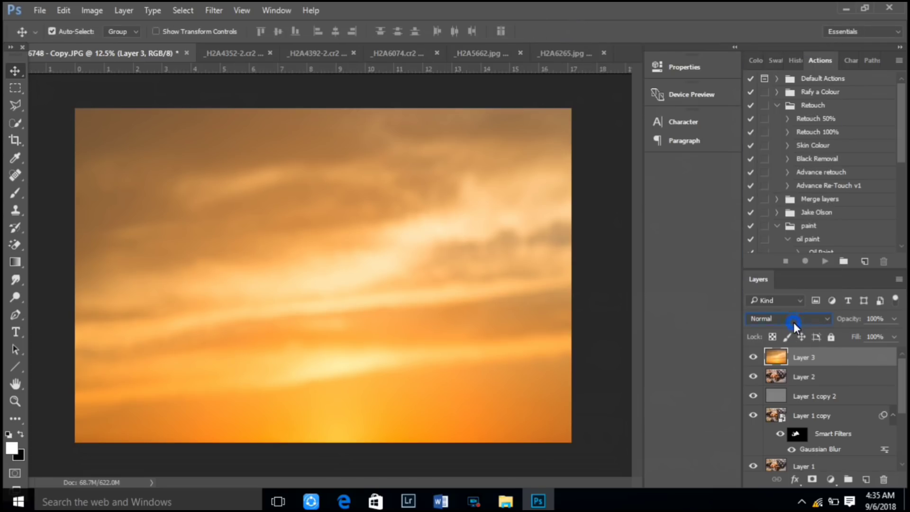
key(Down)
key(Down)
key(Down)
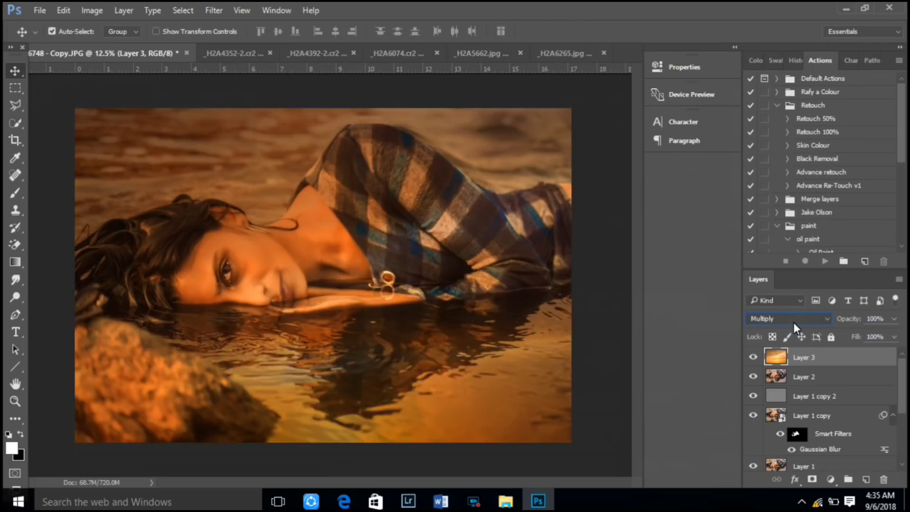
key(Down)
key(Down)
key(Down)
key(Down)
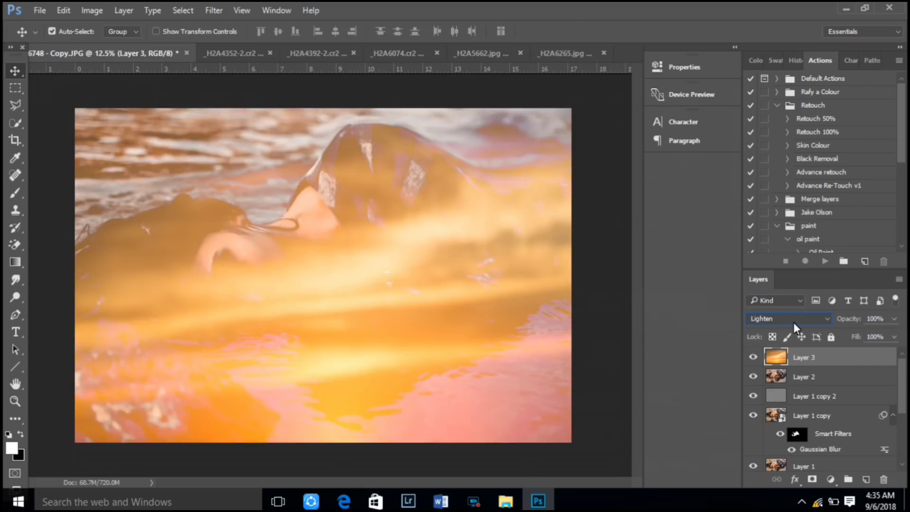
key(Down)
key(Down)
key(Down)
key(Down)
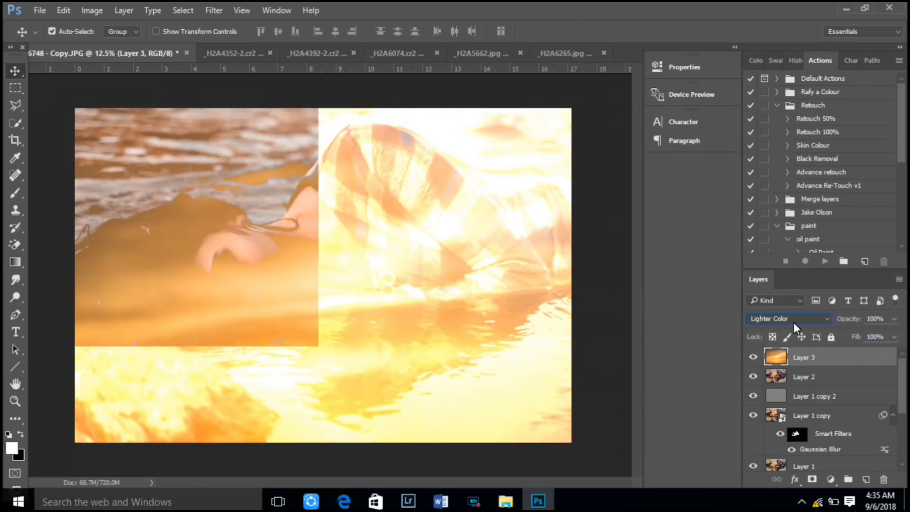
key(Down)
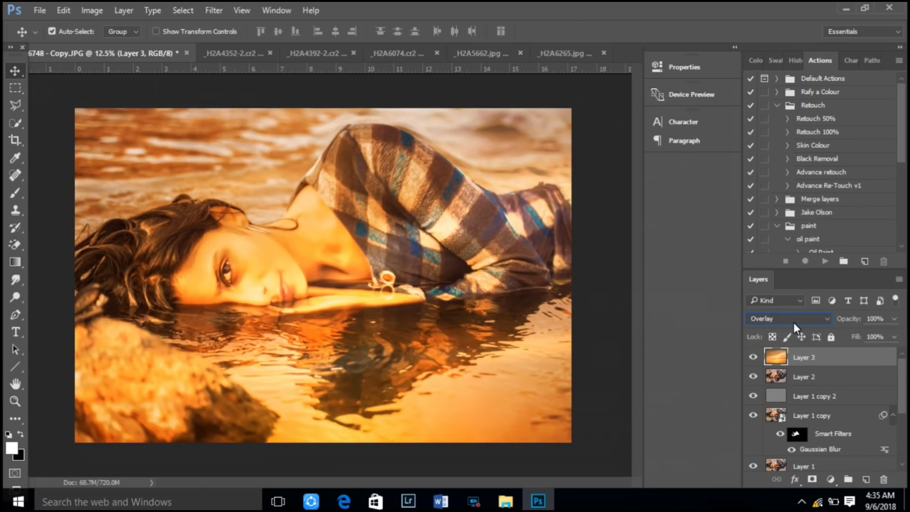
click(794, 323)
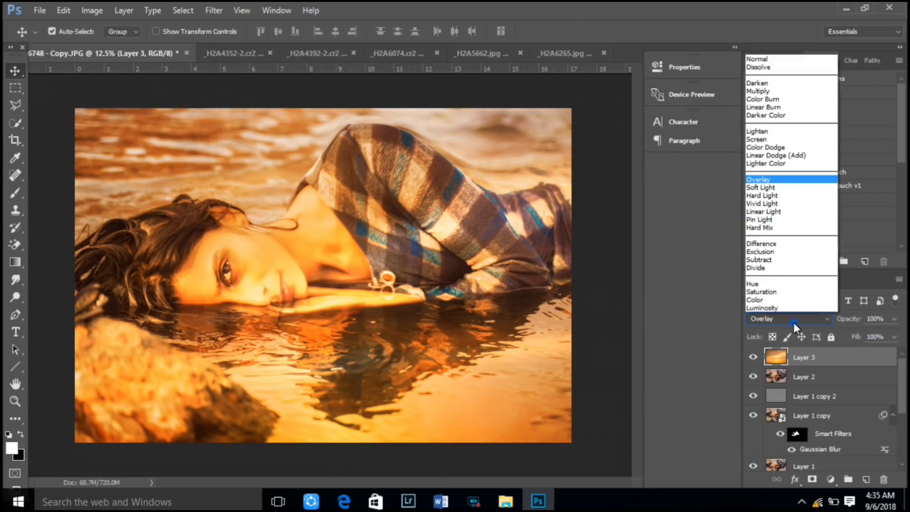
click(794, 323)
key(Down)
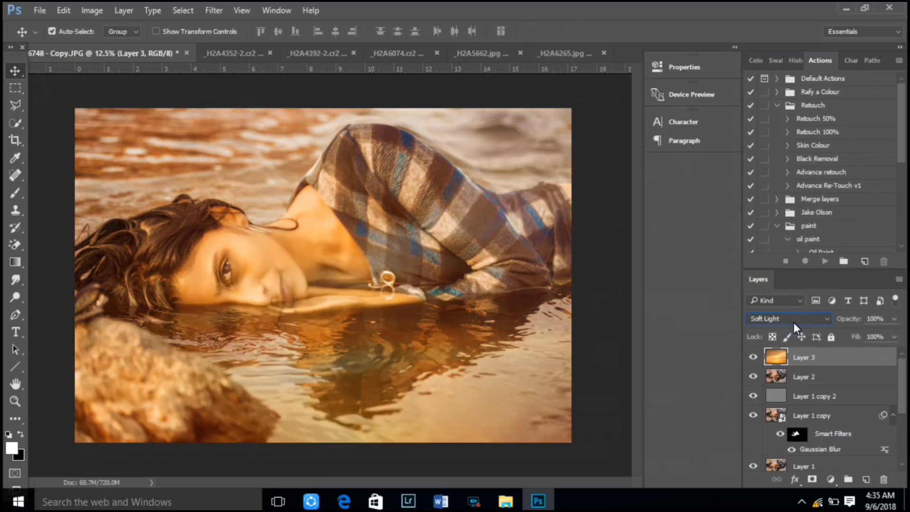
key(Up)
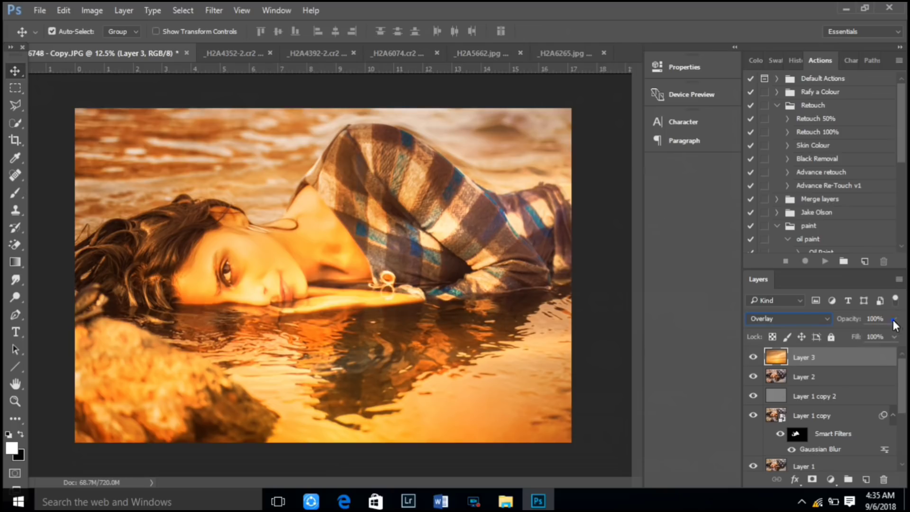
drag(894, 319, 852, 335)
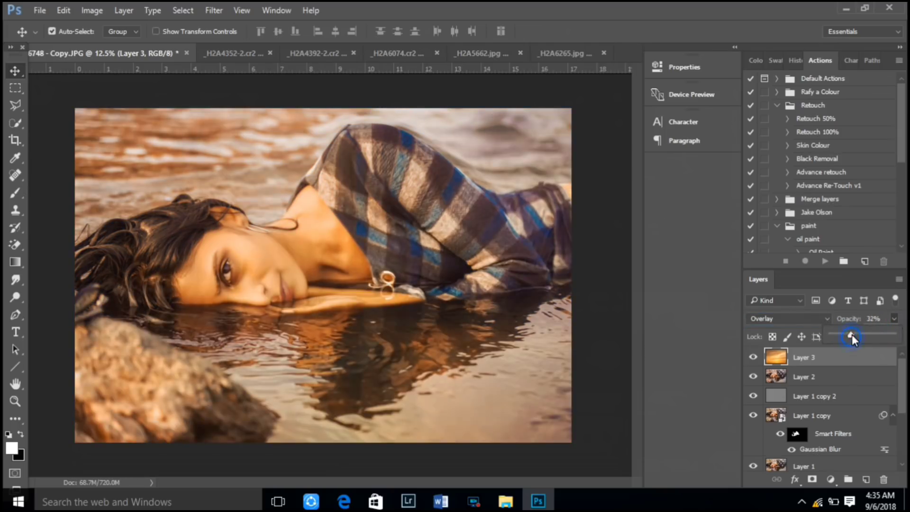
- Copy the sky above the horizon in _H2A6074.cr2 onto a new layer in the portrait
click(402, 59)
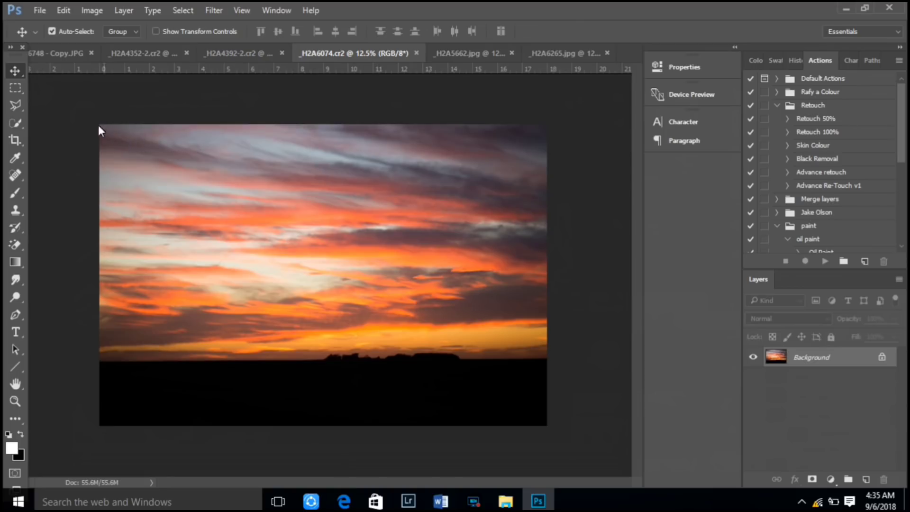
click(16, 91)
drag(99, 124, 552, 352)
key(ctrl+j)
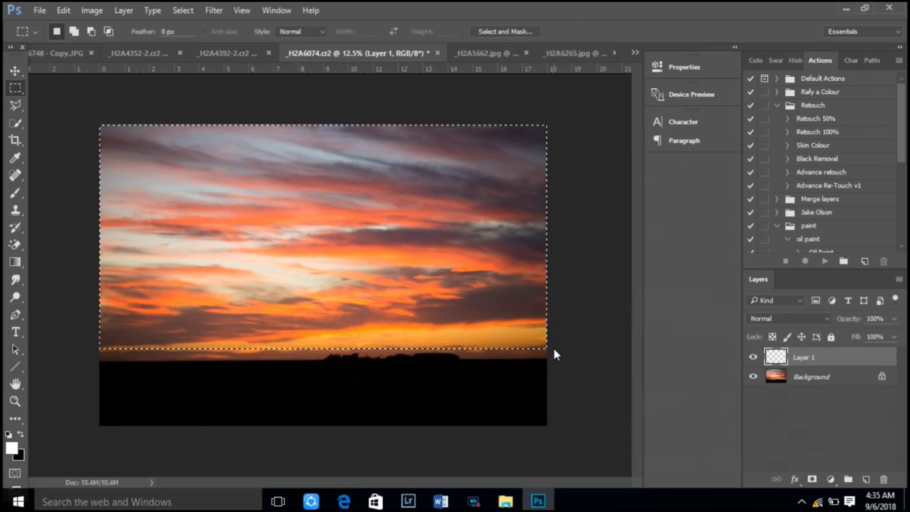
drag(800, 360, 296, 272)
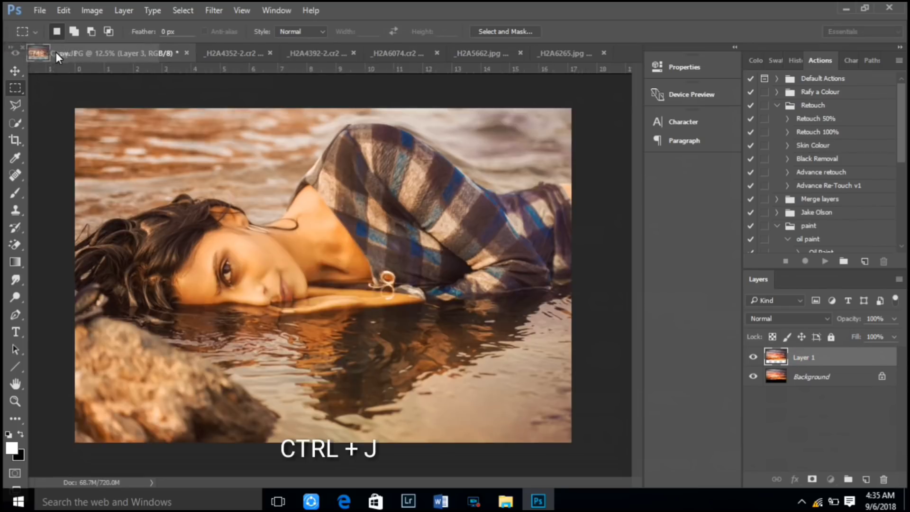
drag(296, 272, 297, 272)
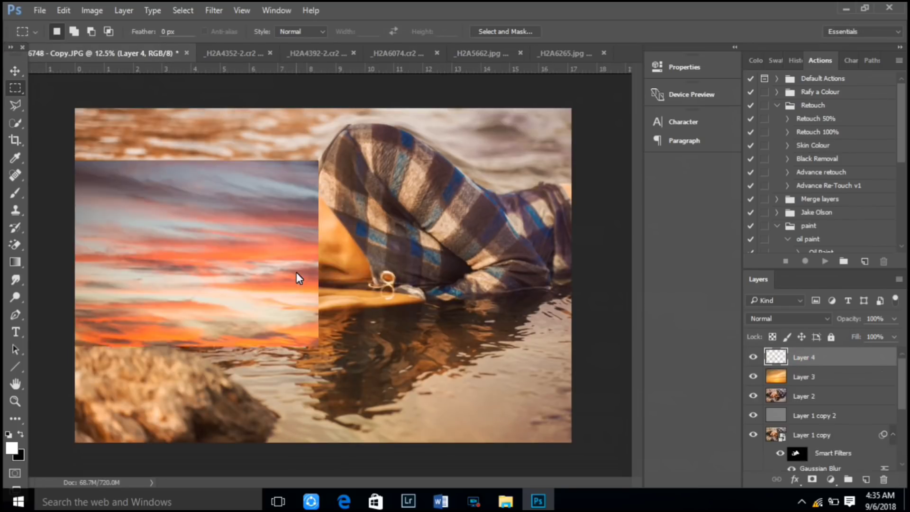
- Transform the new sky layer to cover the whole portrait canvas
key(ctrl+t)
drag(427, 314, 453, 275)
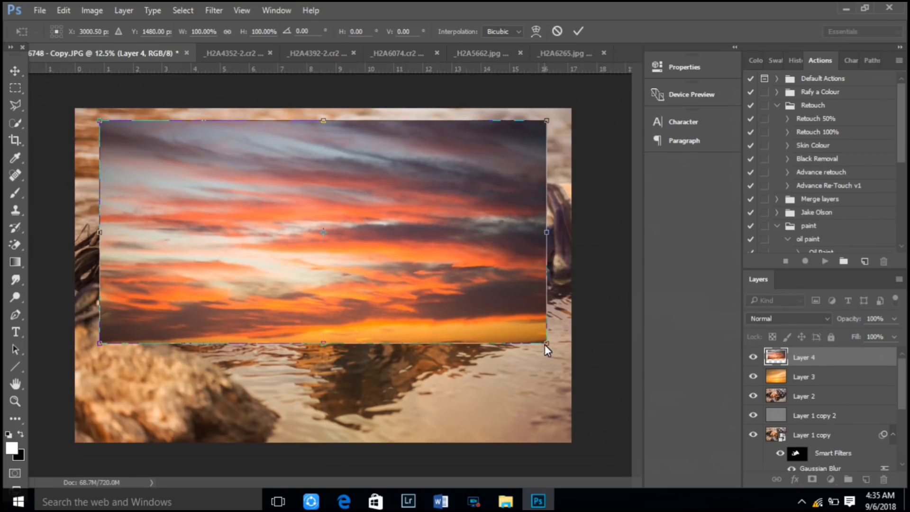
drag(546, 343, 572, 442)
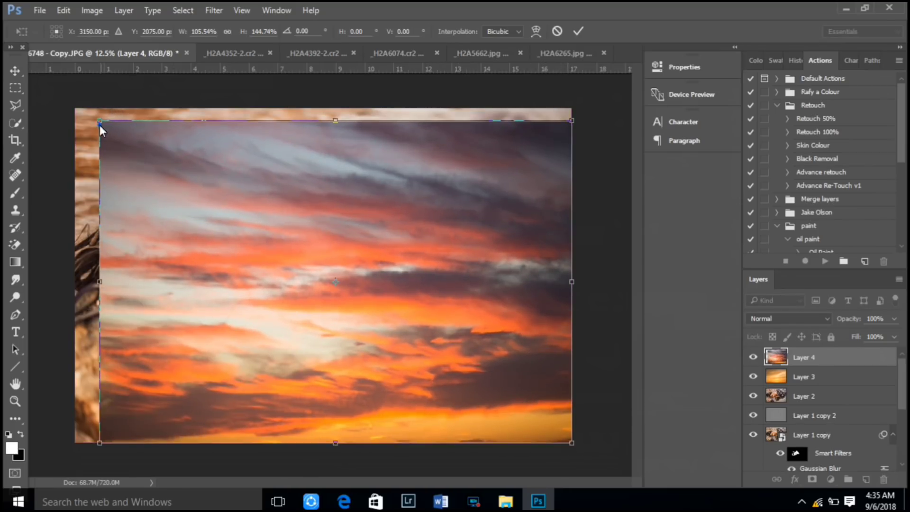
drag(99, 121, 75, 108)
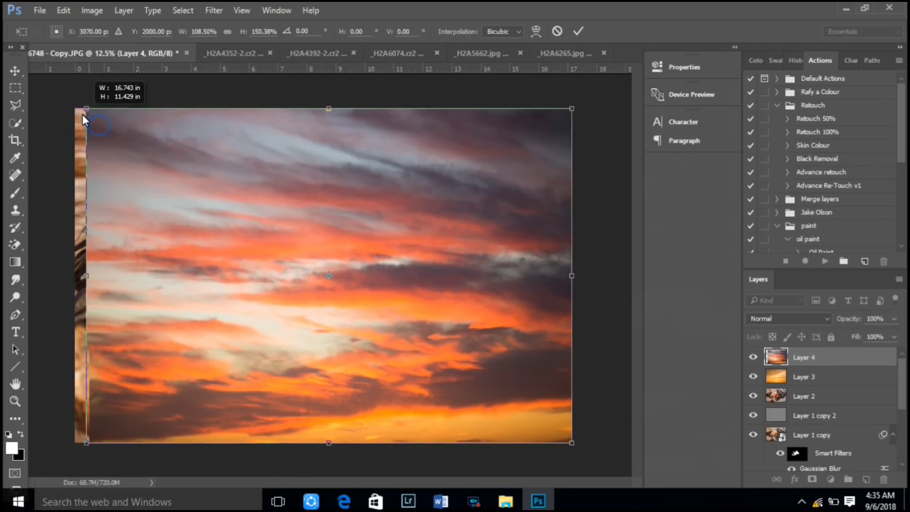
click(579, 31)
- Compare blend modes on Layer 4 and settle on Overlay
click(801, 320)
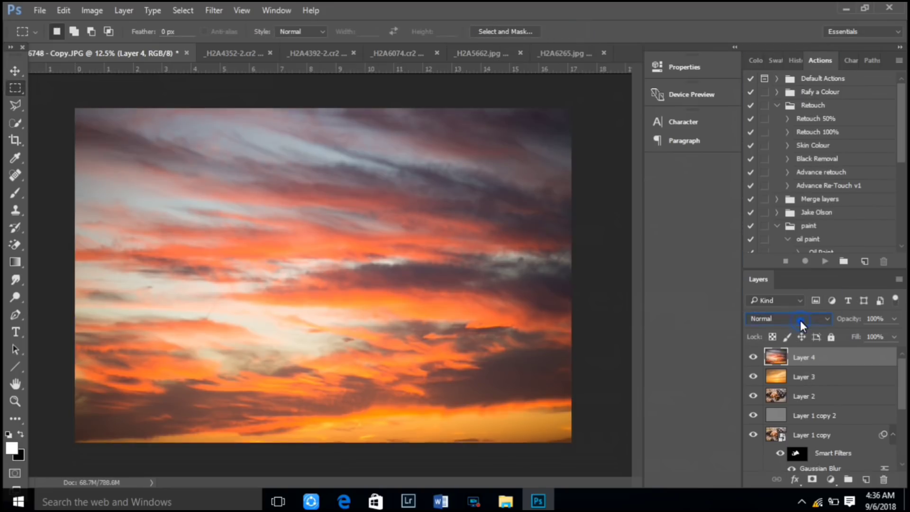
key(Down)
key(Down)
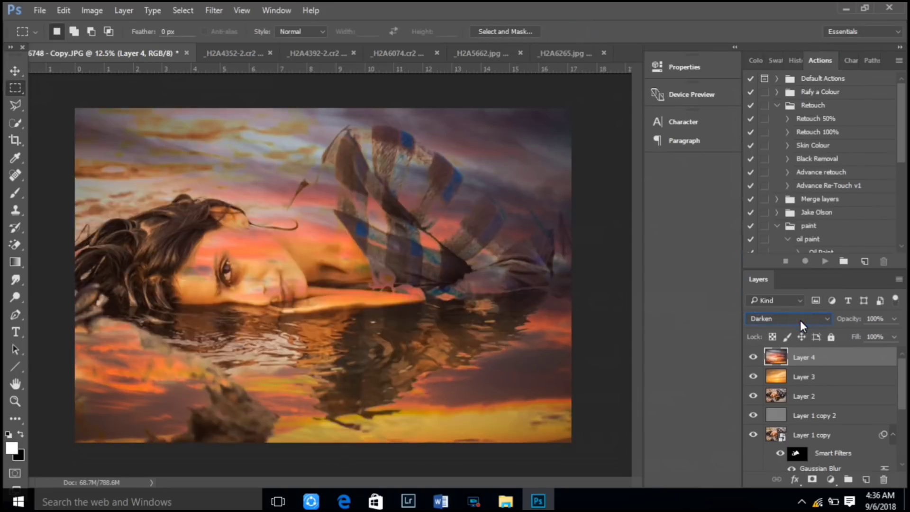
key(Down)
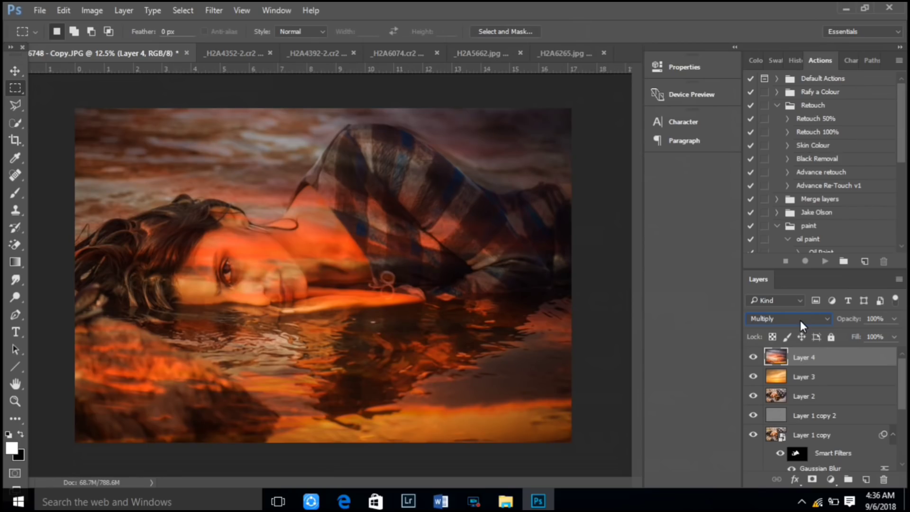
key(Down)
key(Down)
key(Down)
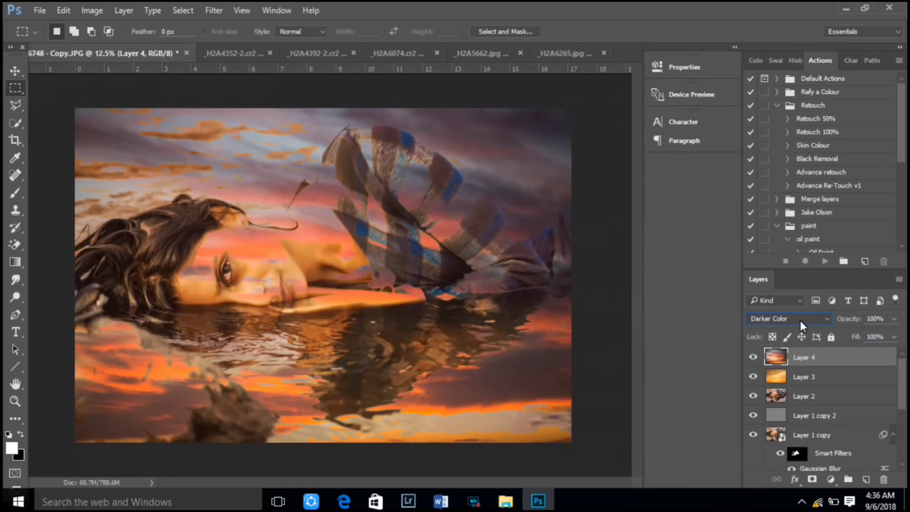
key(Down)
key(Down)
key(Down)
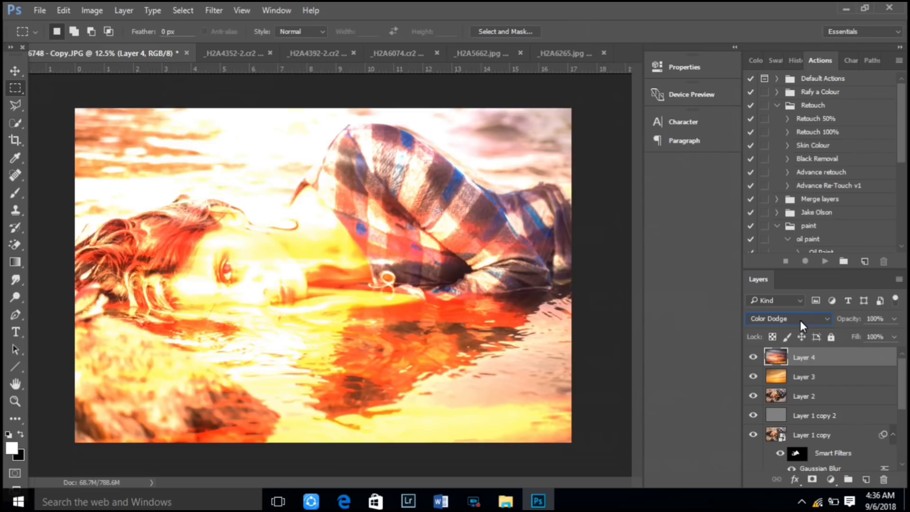
key(Down)
key(Down)
key(Down)
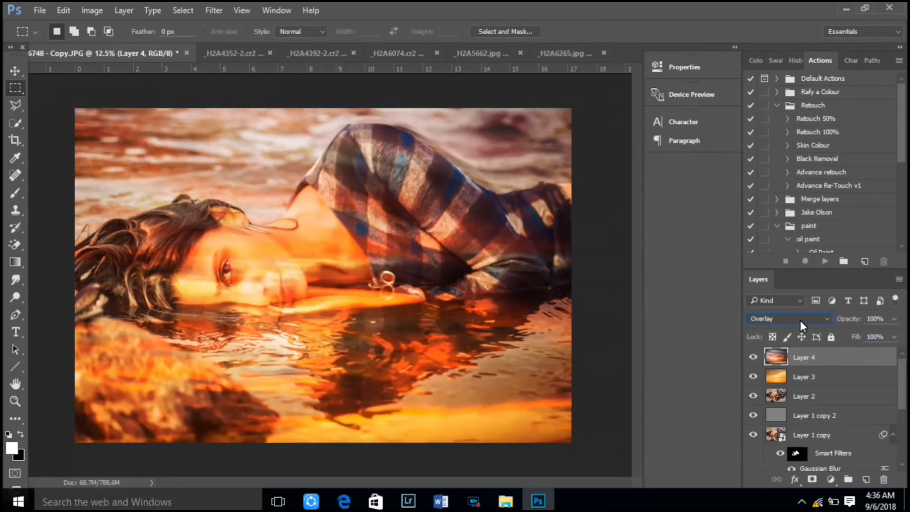
key(Down)
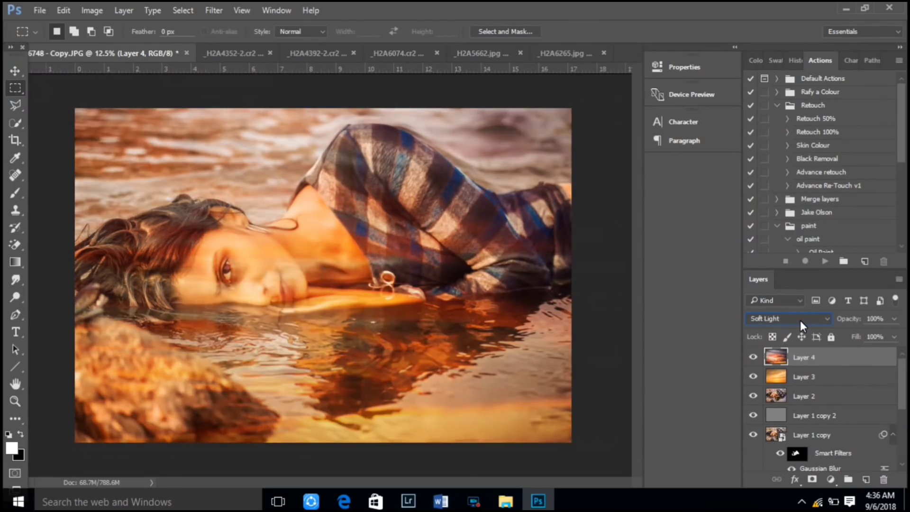
key(Up)
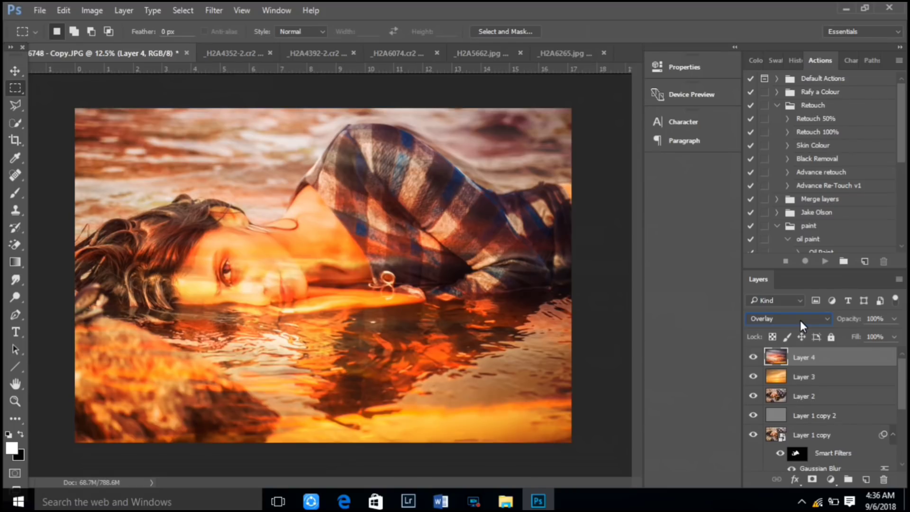
click(800, 321)
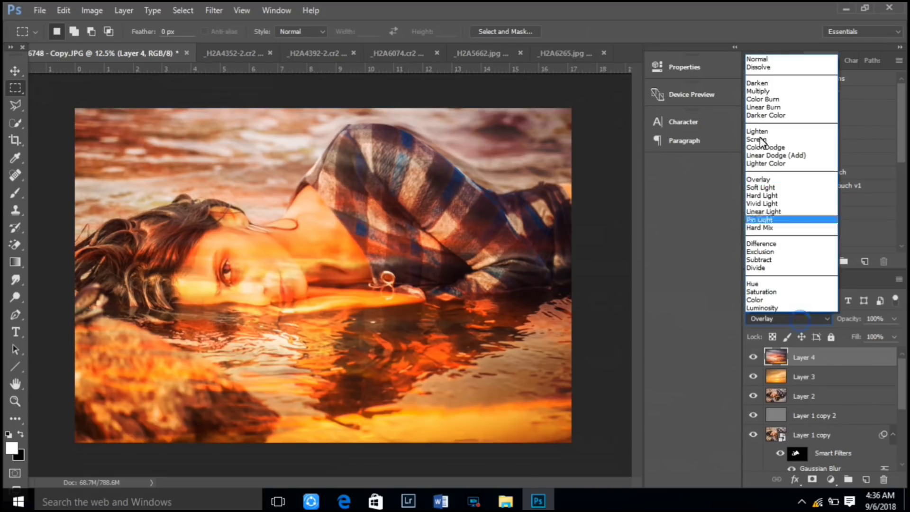
click(767, 91)
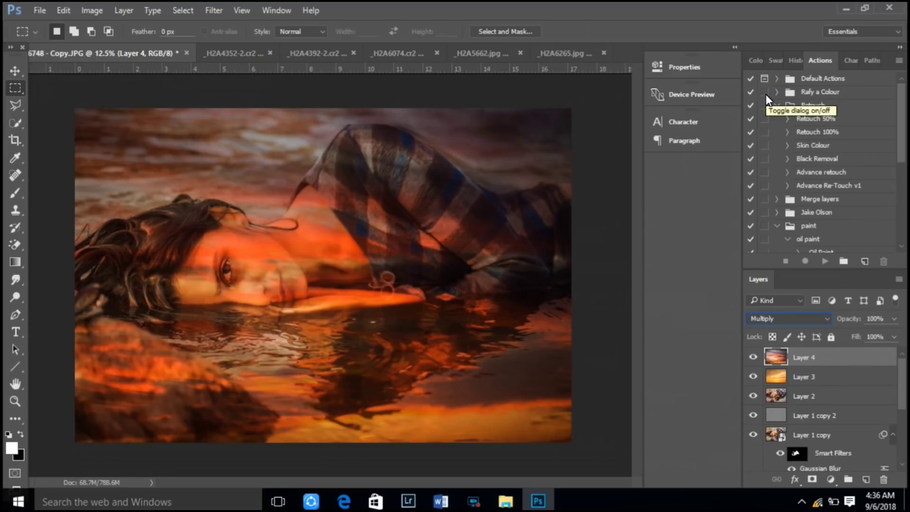
click(809, 317)
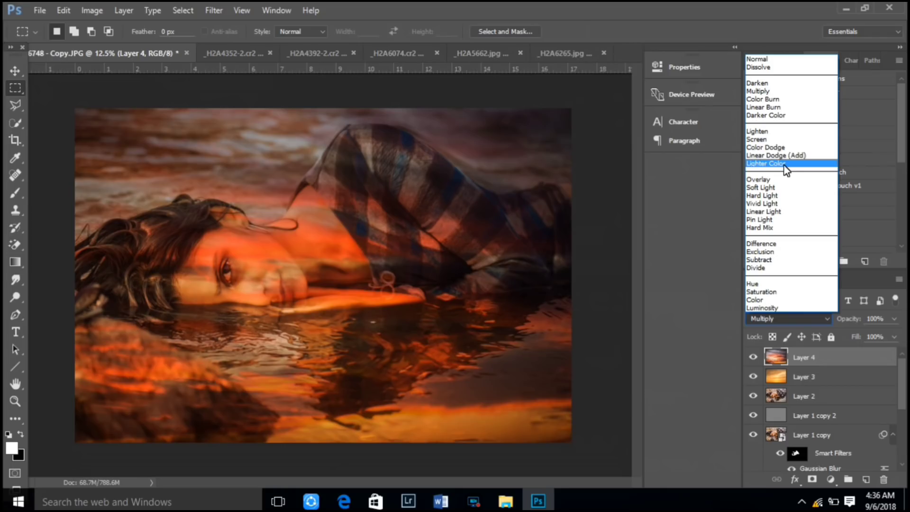
click(764, 180)
- Set Layer 4's opacity to 60%
click(894, 318)
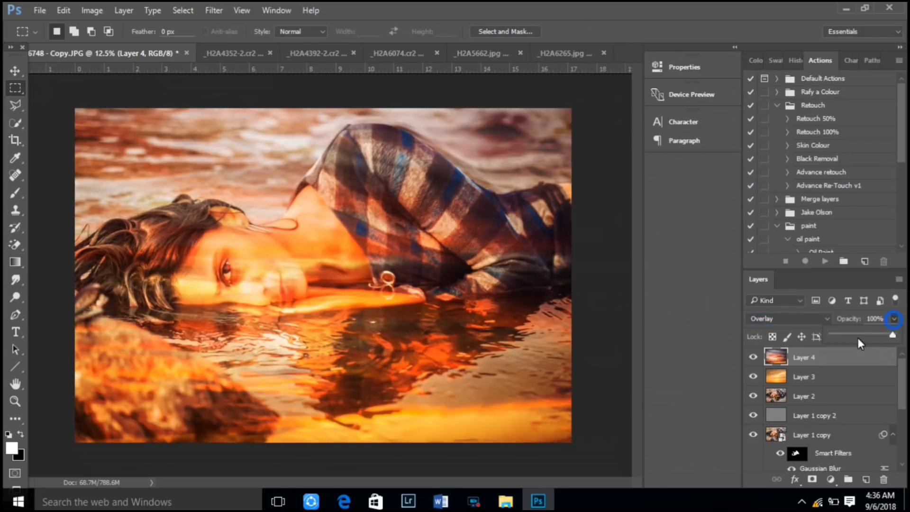
click(859, 335)
click(869, 333)
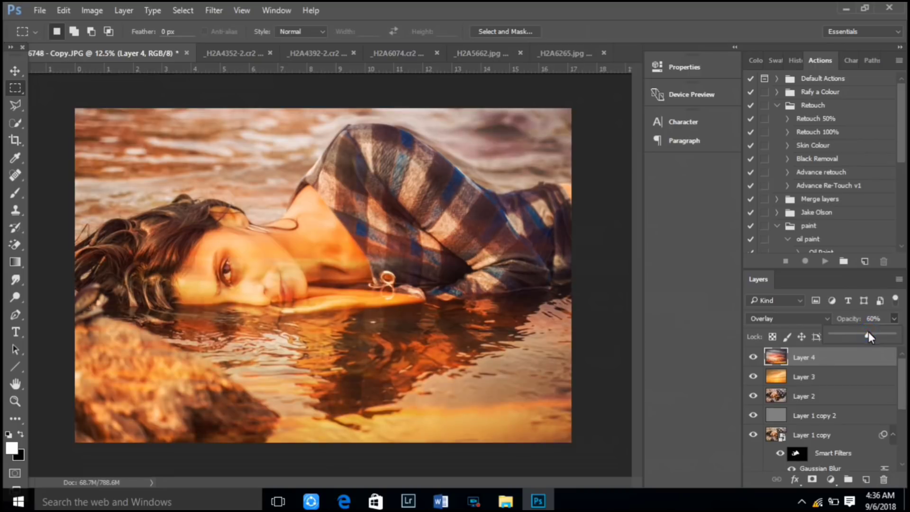
- Add a layer mask to Layer 4 and paint black over the face, neck, arm and shirt
click(812, 481)
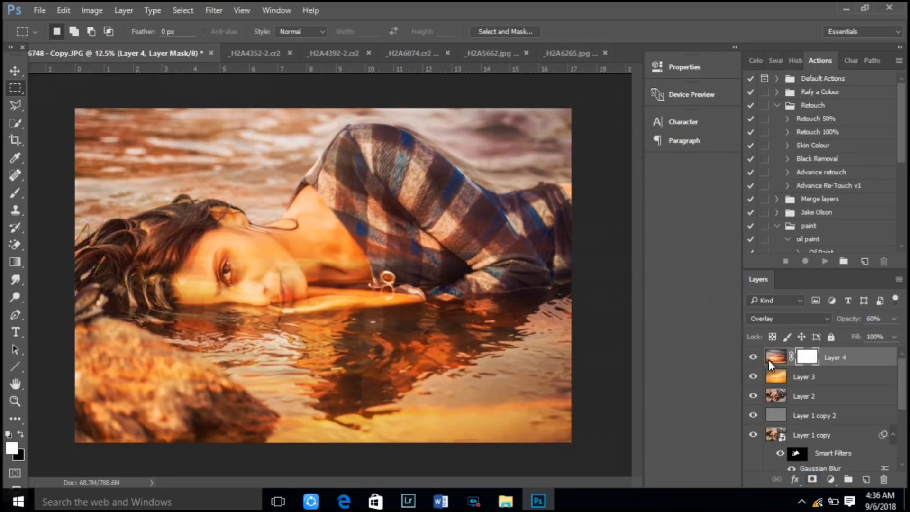
click(16, 194)
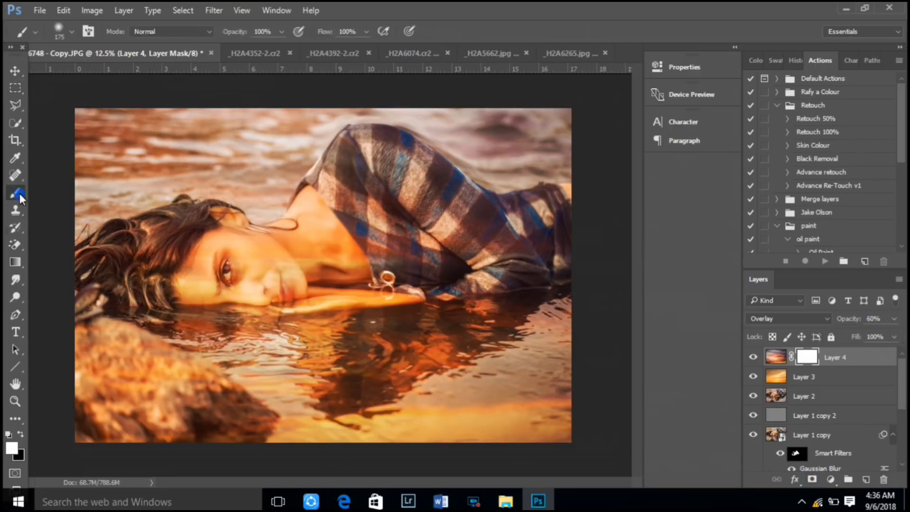
click(9, 433)
key(bracketright)
key(bracketright)
click(222, 274)
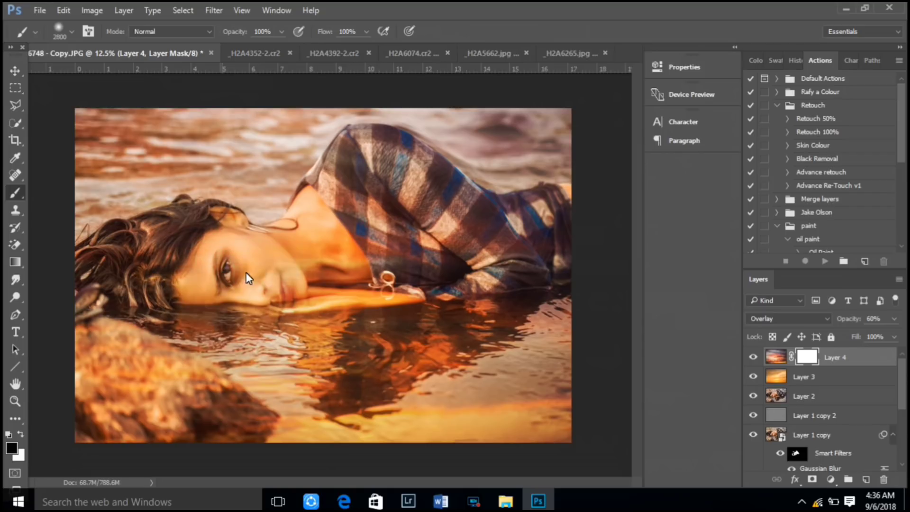
click(336, 258)
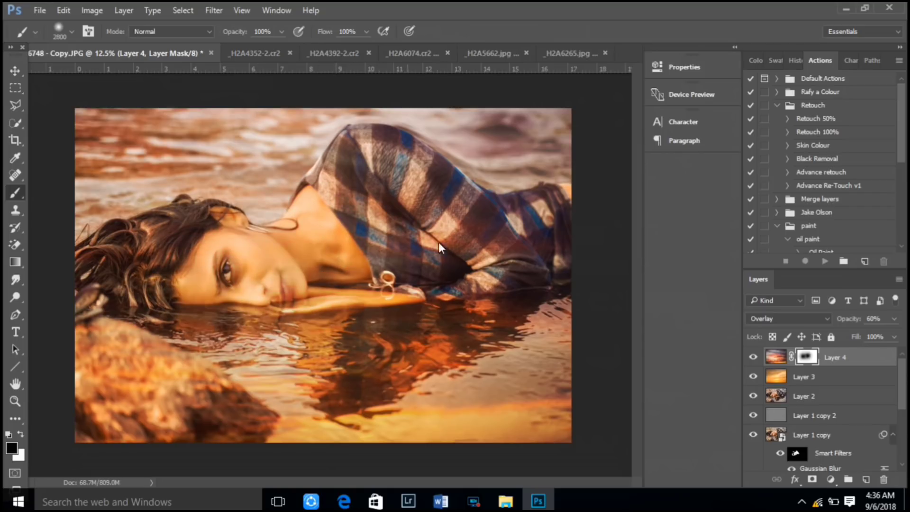
drag(454, 241, 420, 227)
- Set the masking brush to 63% opacity and 61% flow
click(282, 32)
click(365, 32)
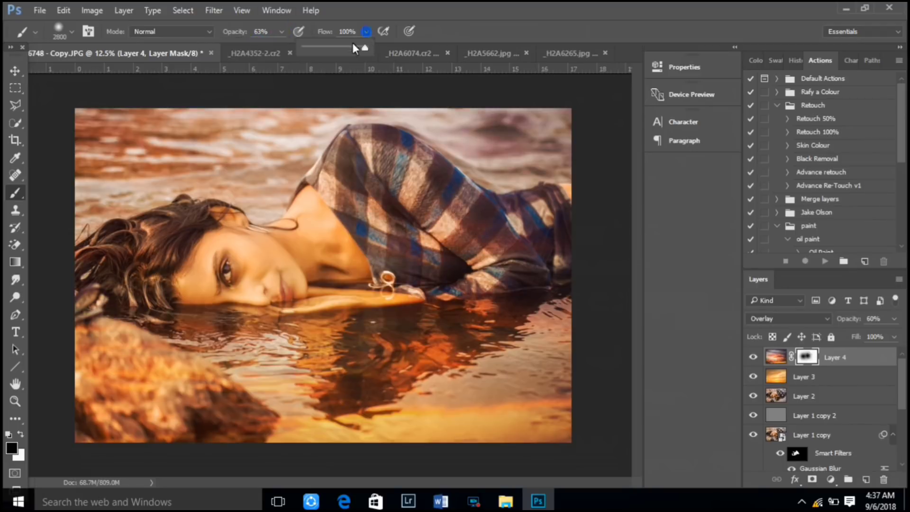
click(431, 199)
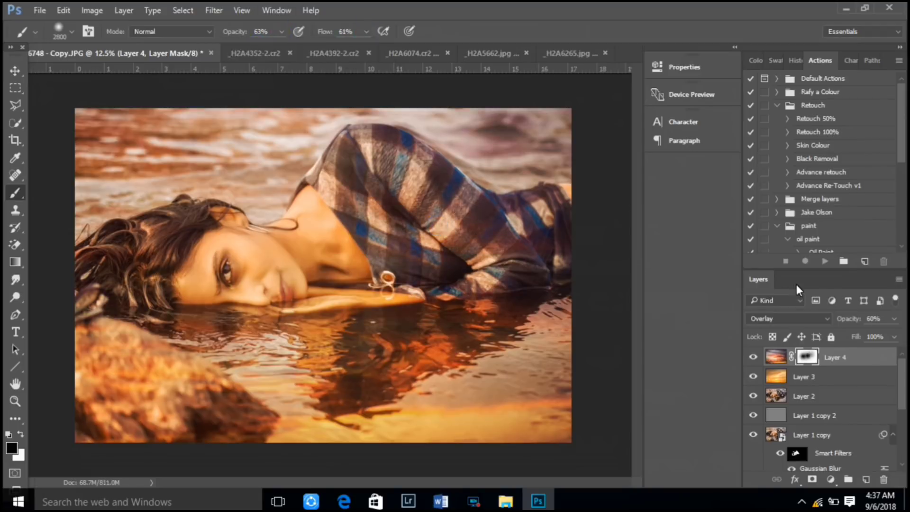
key(ctrl+minus)
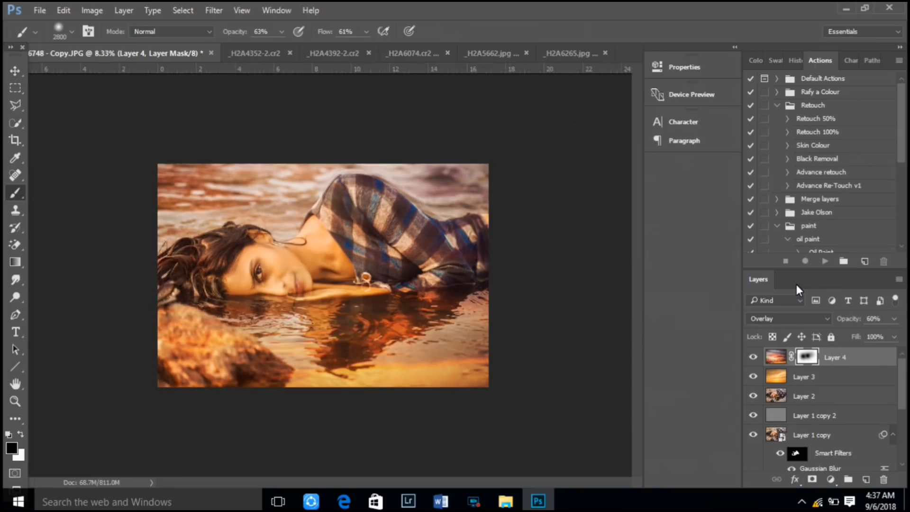
- Mask the overlay off the lower-left rock and hair with a 500 px brush, then set Layer 4 to 66% opacity
click(895, 319)
drag(869, 334, 897, 335)
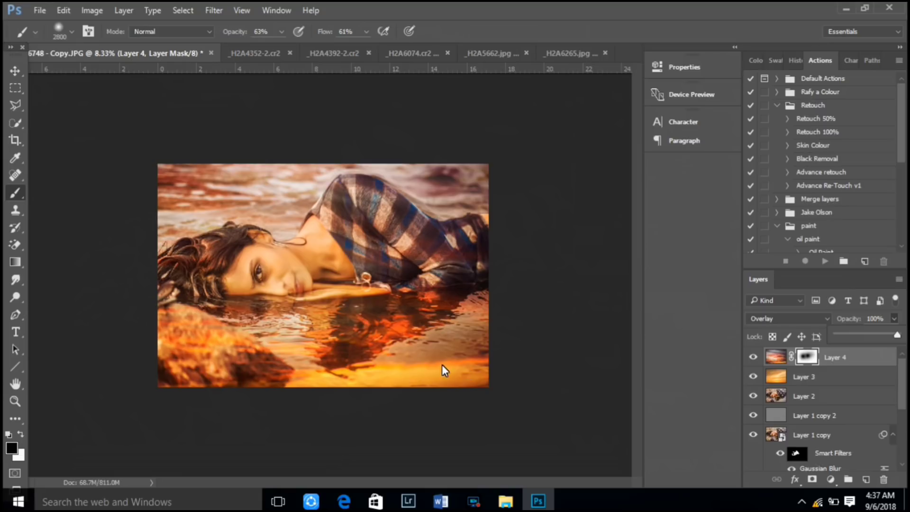
click(203, 373)
drag(204, 372, 231, 368)
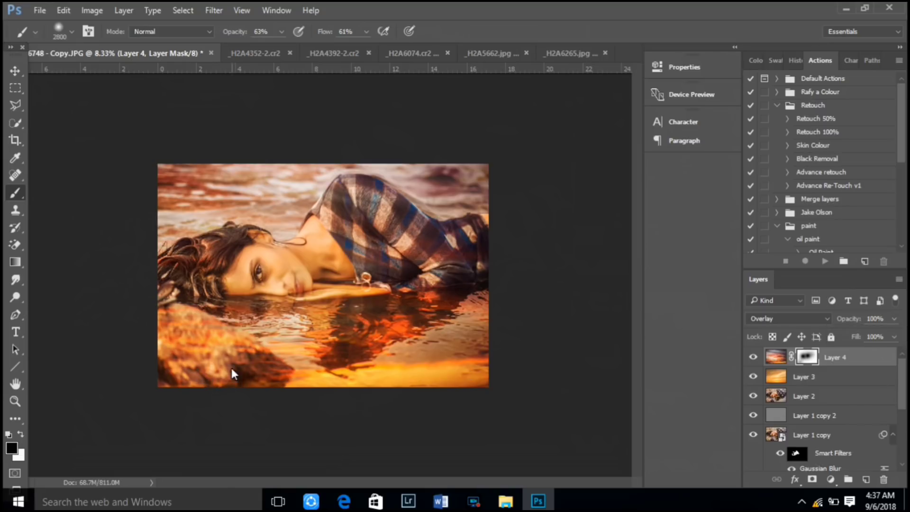
click(207, 351)
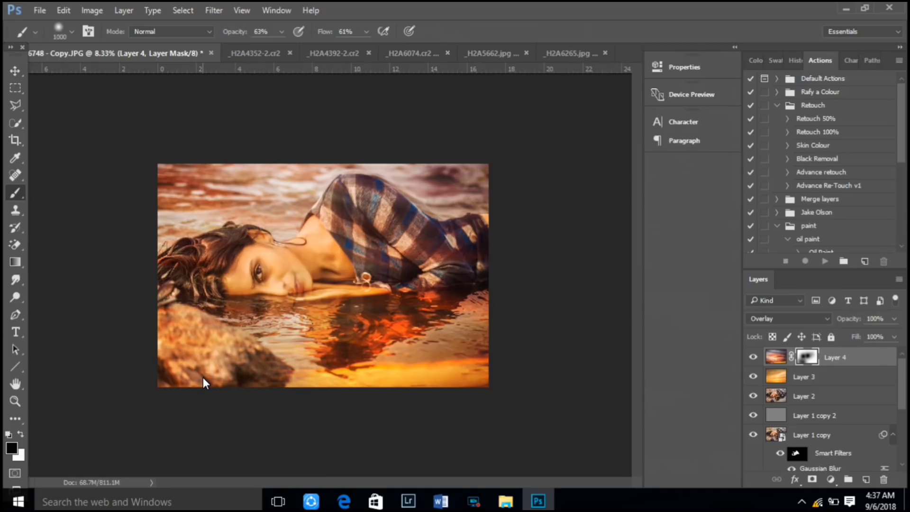
key(bracketleft)
key(bracketleft)
key(bracketleft)
drag(211, 260, 163, 264)
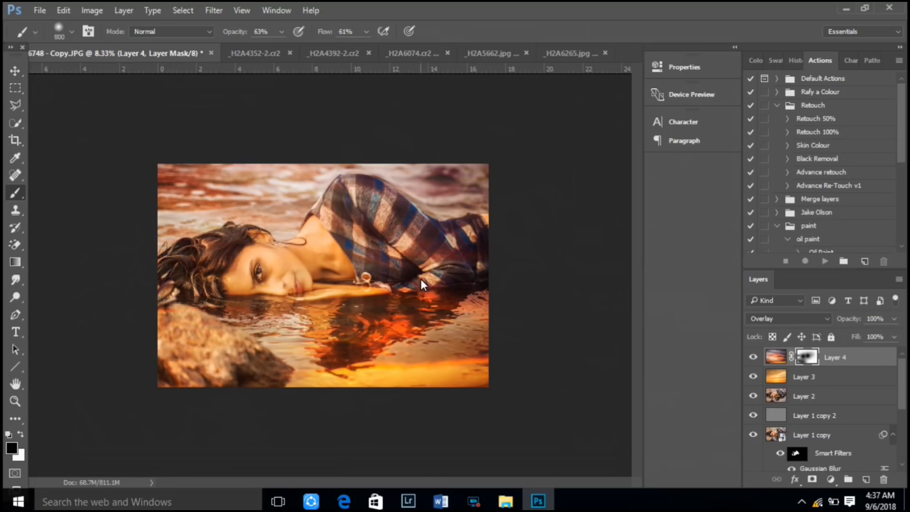
click(894, 318)
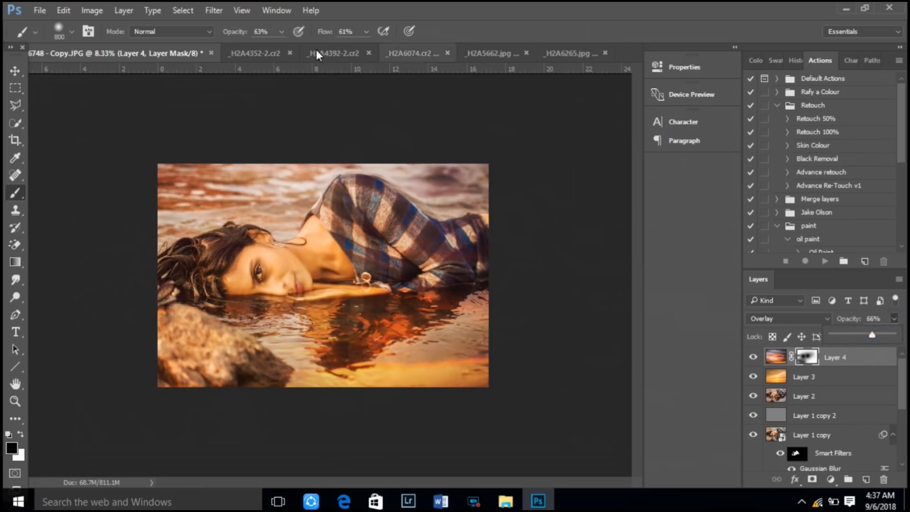
- Select the sky across the top of _H2A4352-2.cr2 and copy it to its own layer
click(263, 52)
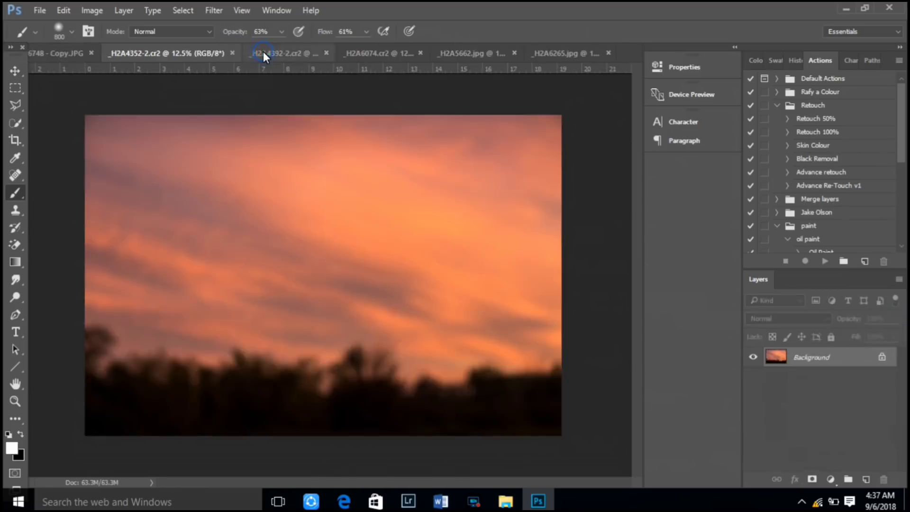
click(16, 87)
drag(84, 116, 572, 316)
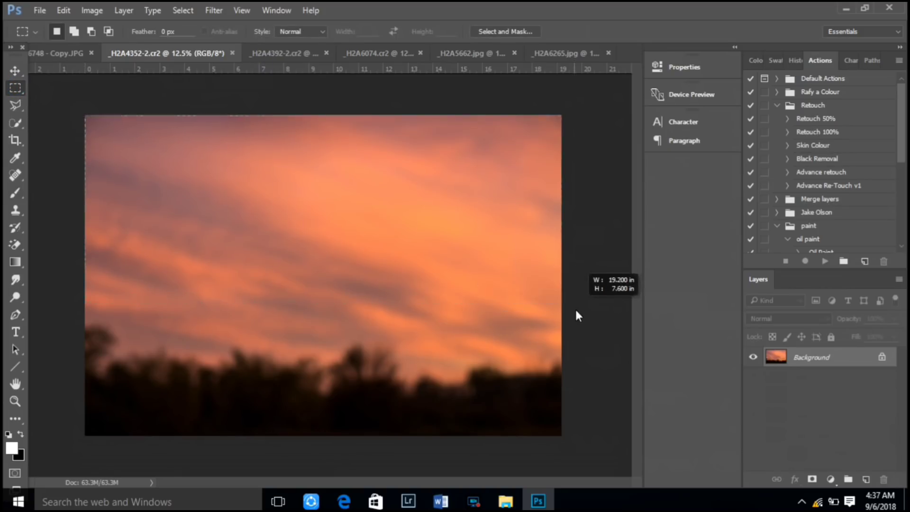
key(ctrl+j)
- Drag the sky into the portrait as Layer 5 and stretch it over the whole canvas
mouse_move(772, 366)
mouse_down()
mouse_move(52, 55)
mouse_move(294, 238)
mouse_up()
key(ctrl+t)
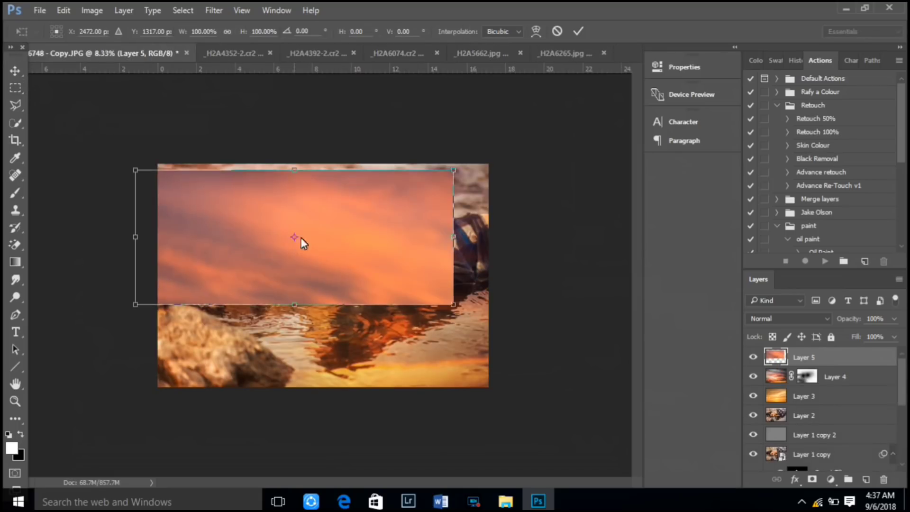
drag(374, 235, 375, 227)
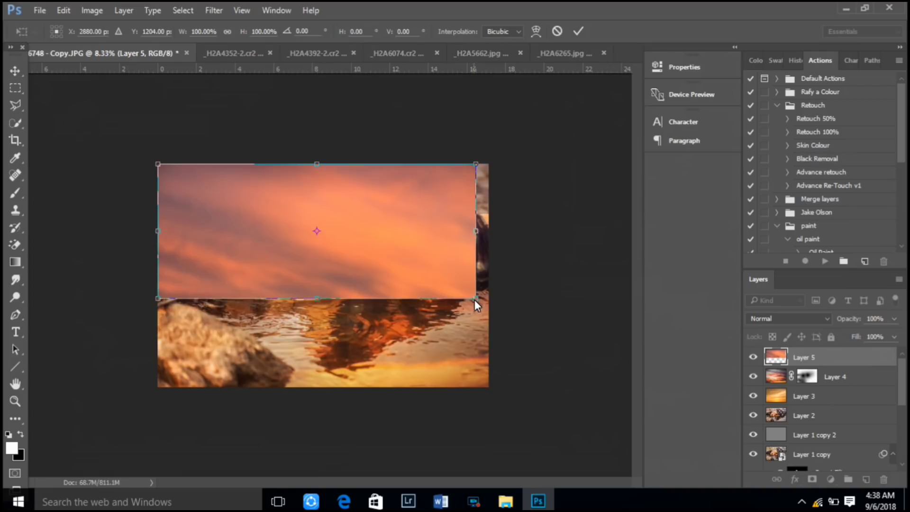
mouse_move(474, 300)
mouse_down()
mouse_move(477, 364)
mouse_move(488, 387)
mouse_up()
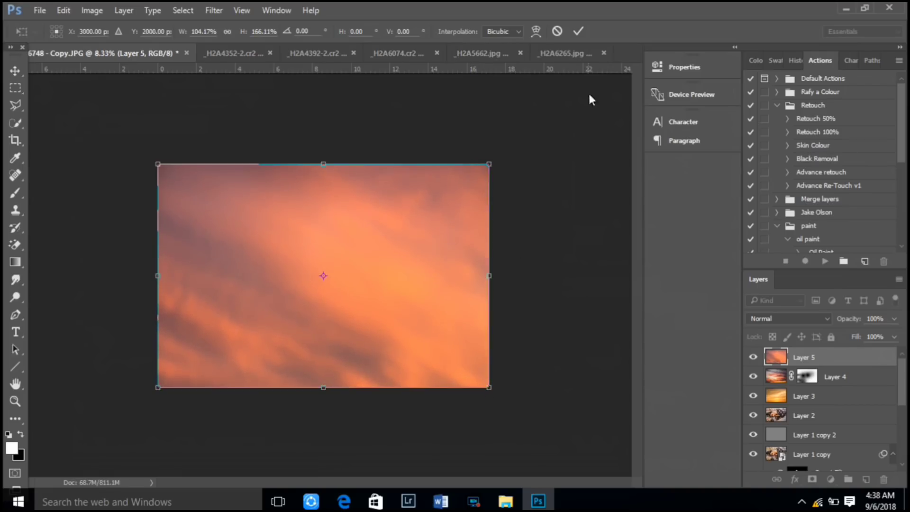
- Commit the sky transform and preview blend modes from Multiply through Hard Light
click(581, 34)
click(815, 320)
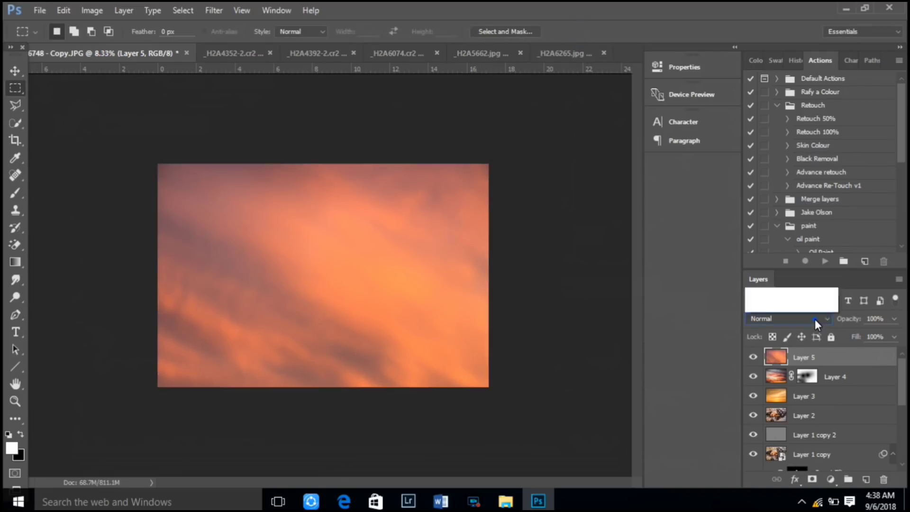
click(789, 90)
key(Down)
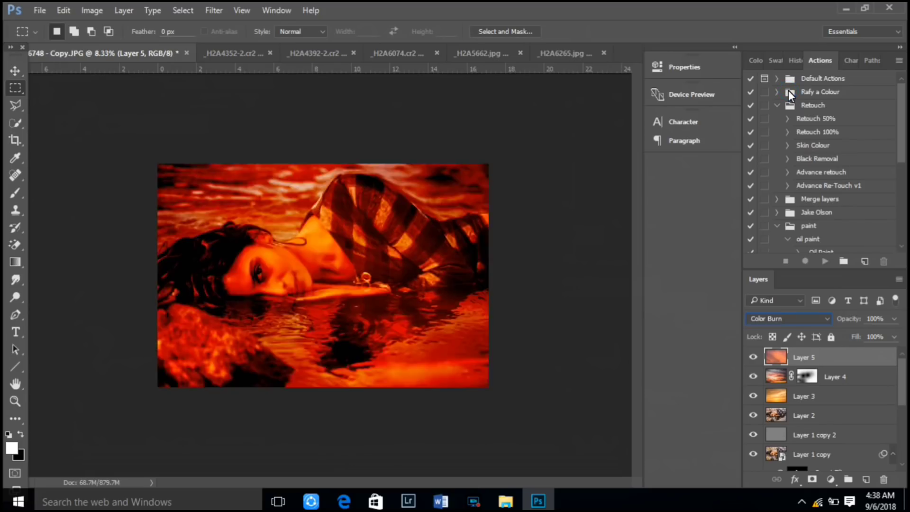
key(Down)
key(Down)
key(Down)
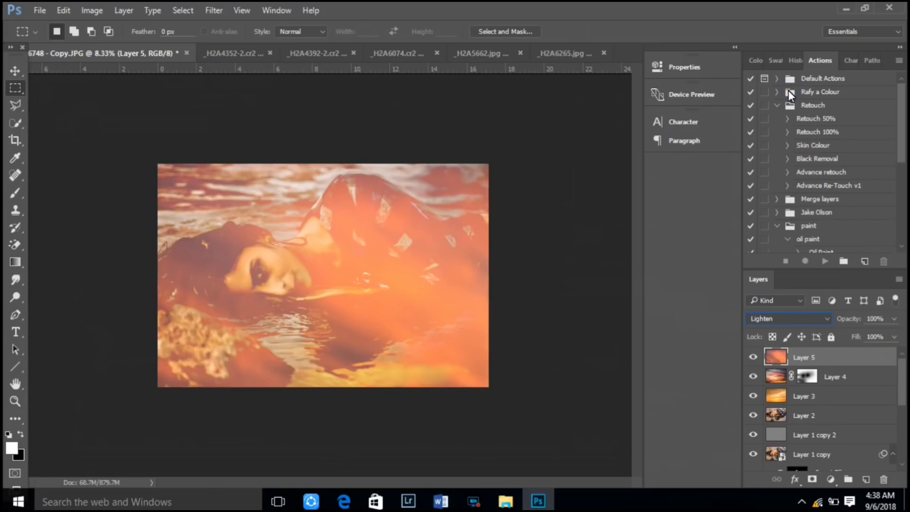
key(Down)
key(Down)
key(Down)
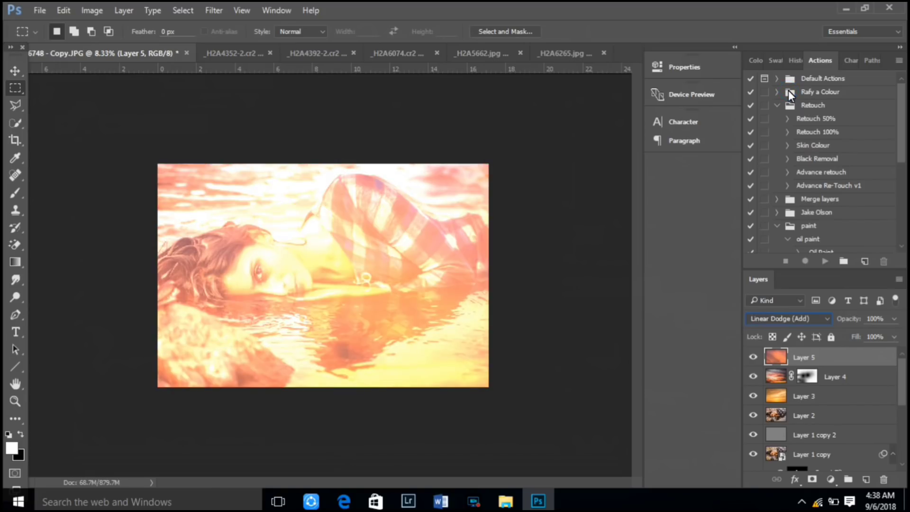
key(Down)
key(Down)
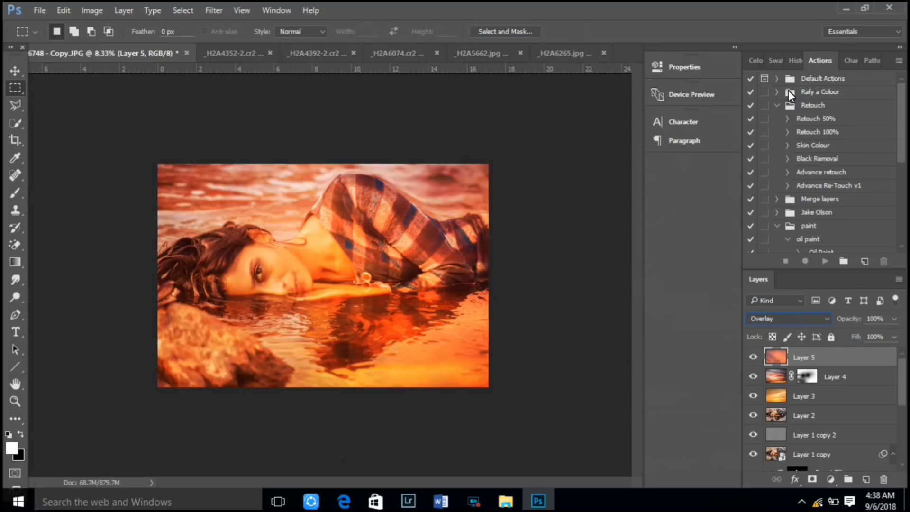
key(Down)
key(Down)
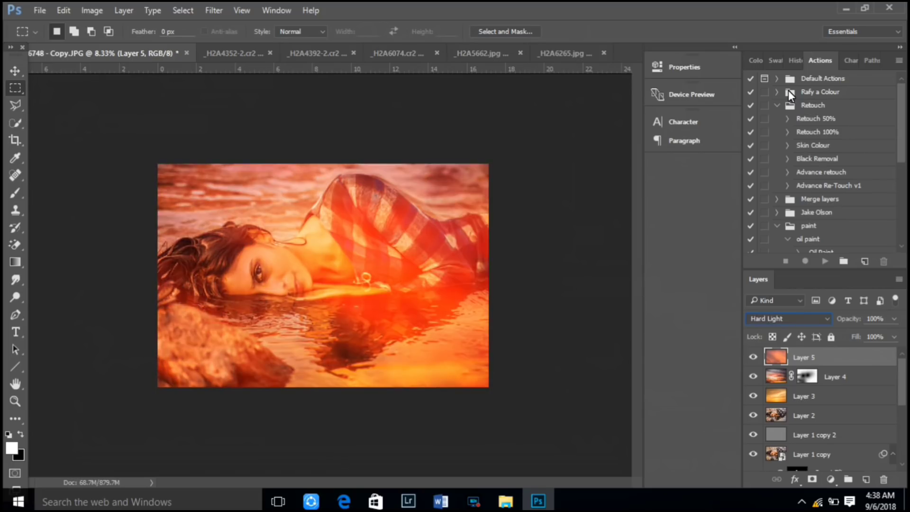
key(Down)
key(Down)
key(Down)
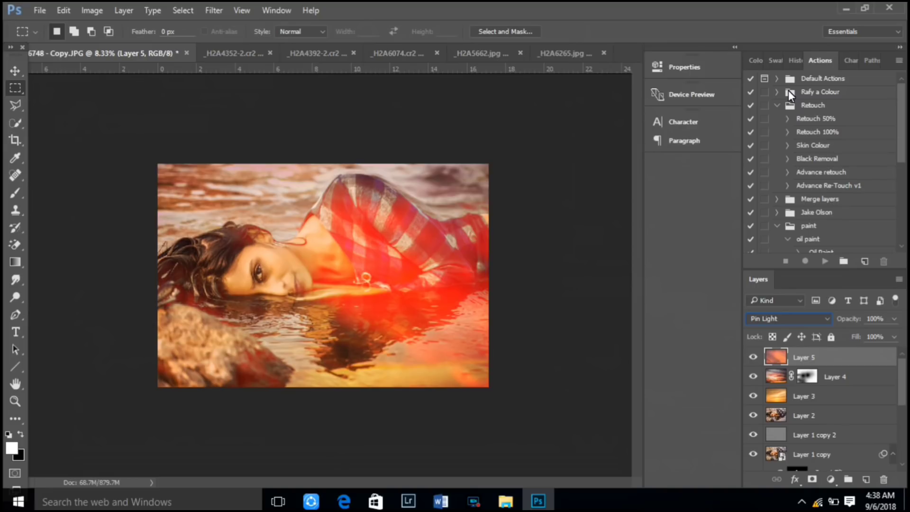
- Set Layer 5 to Overlay blending at 40% opacity
click(894, 319)
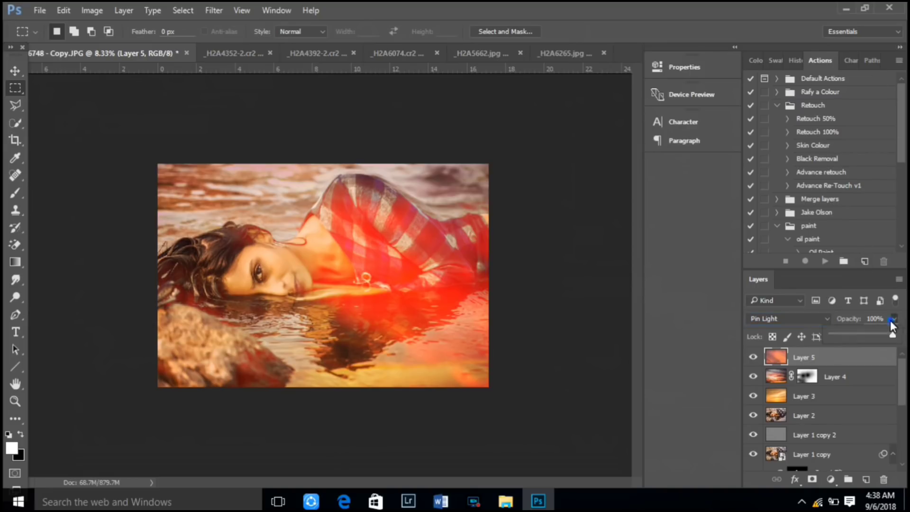
mouse_move(895, 334)
mouse_down()
mouse_move(843, 335)
mouse_move(859, 335)
mouse_up()
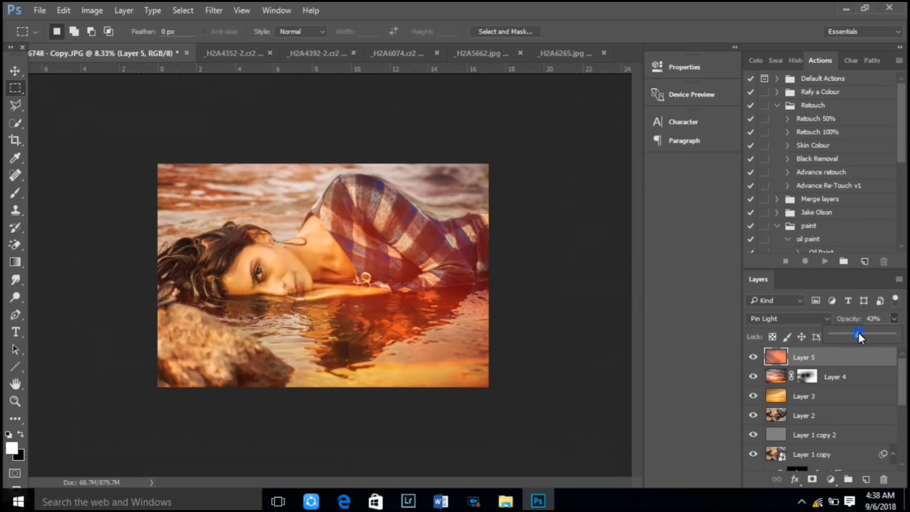
click(800, 317)
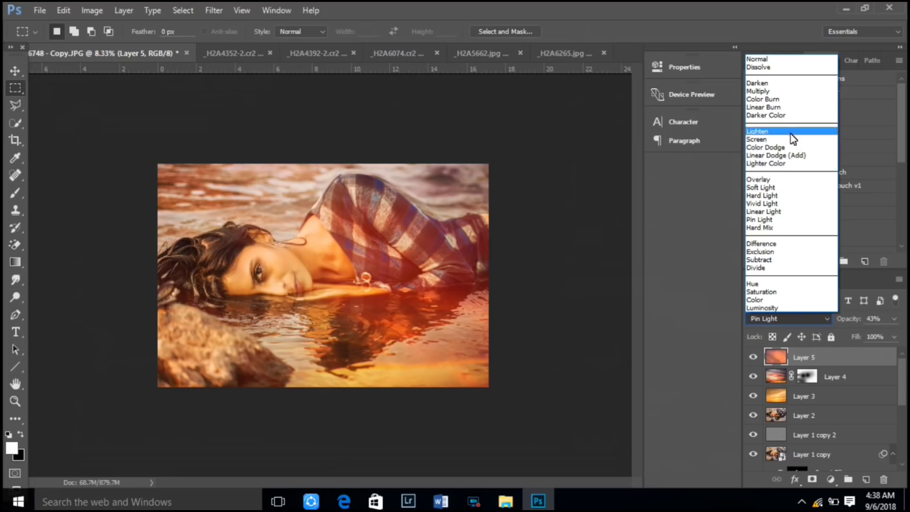
click(782, 179)
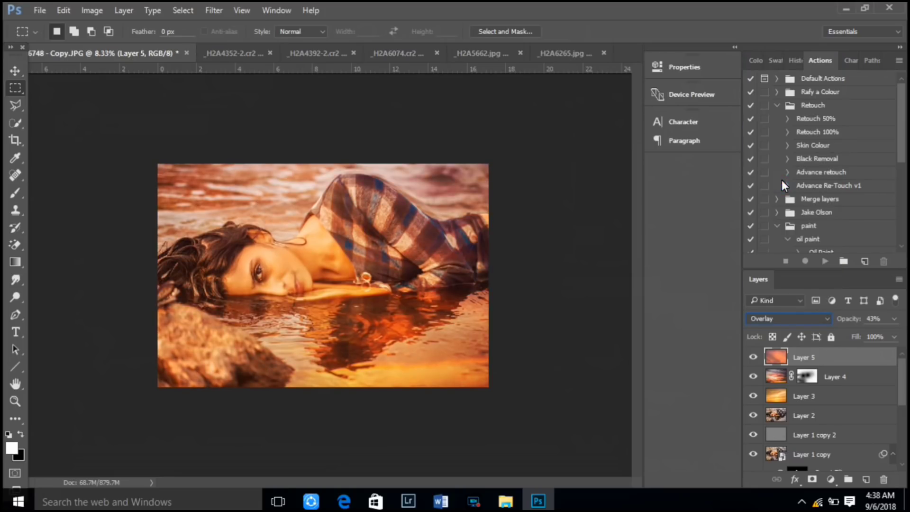
click(894, 319)
drag(878, 334, 881, 335)
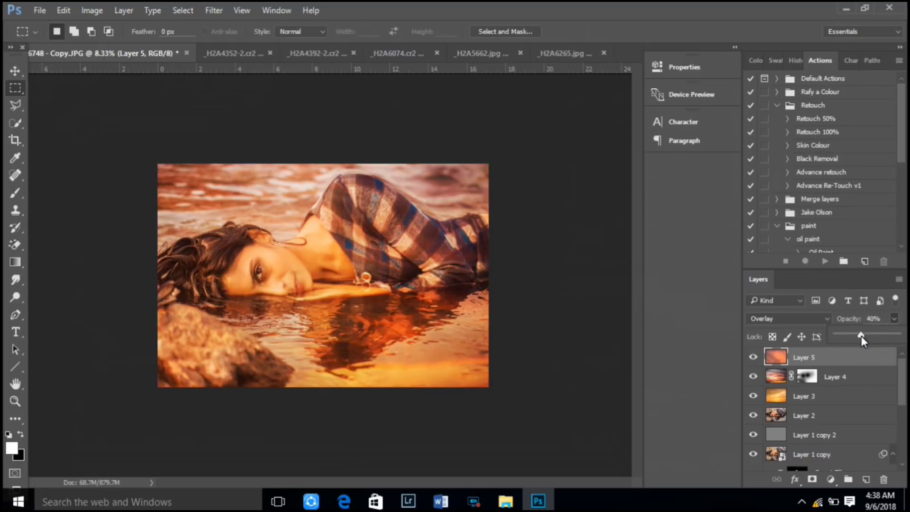
- With the Move tool active, stamp all visible layers into a new top Layer 6 using Ctrl+Alt+Shift+E
key(ctrl+plus)
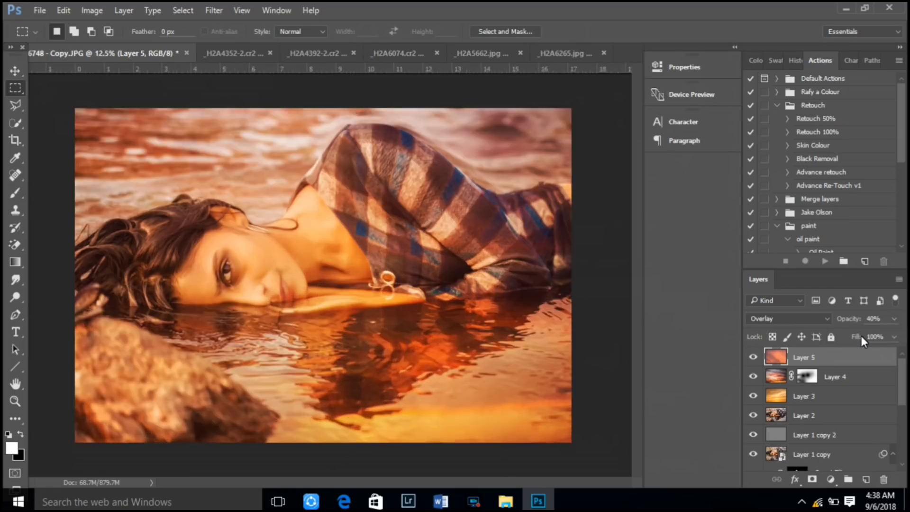
key(ctrl+plus)
key(ctrl+minus)
key(ctrl+minus)
key(ctrl+plus)
key(ctrl+minus)
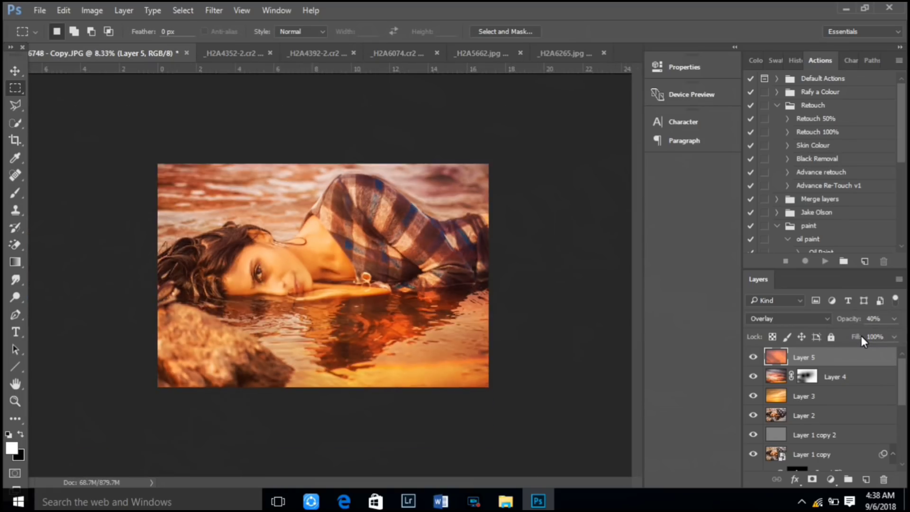
key(ctrl+plus)
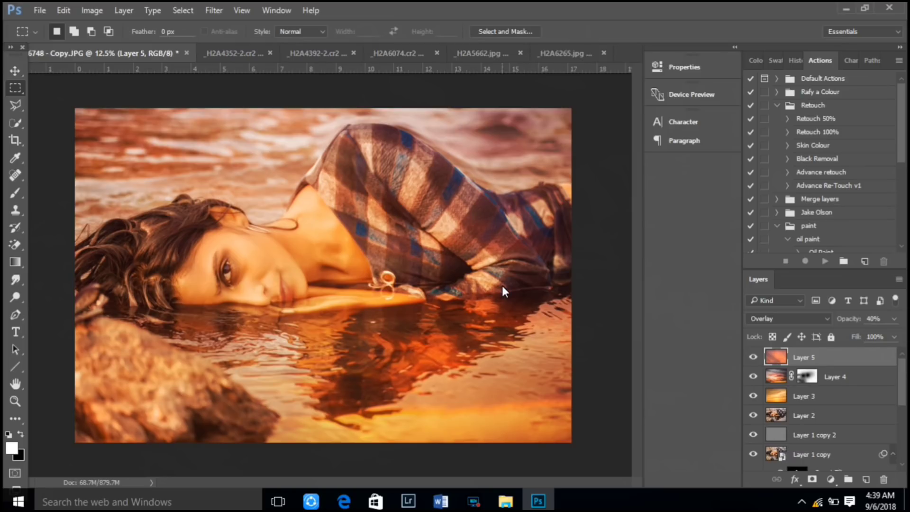
key(ctrl+minus)
key(ctrl+minus)
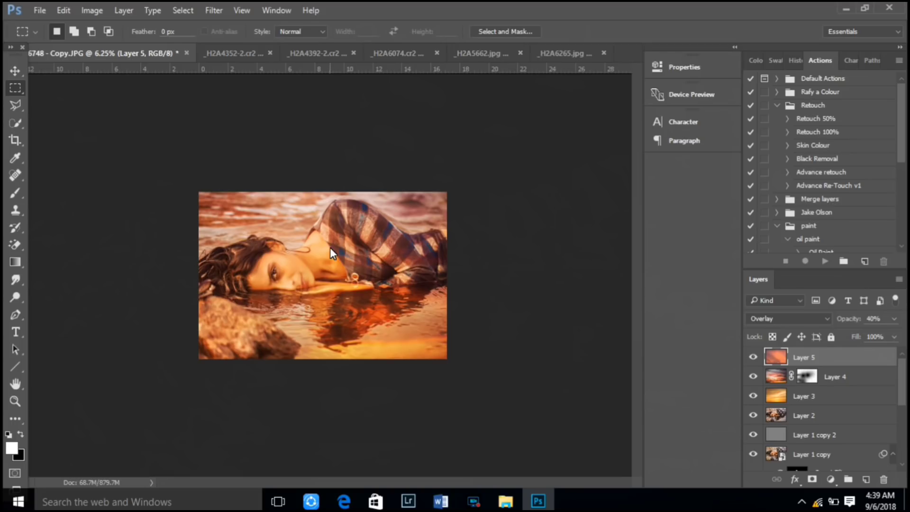
click(12, 70)
key(ctrl+plus)
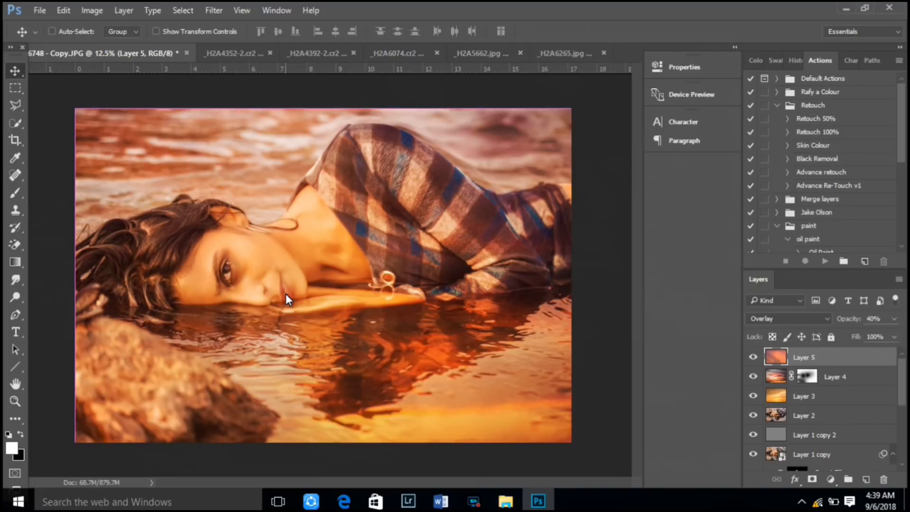
key(ctrl)
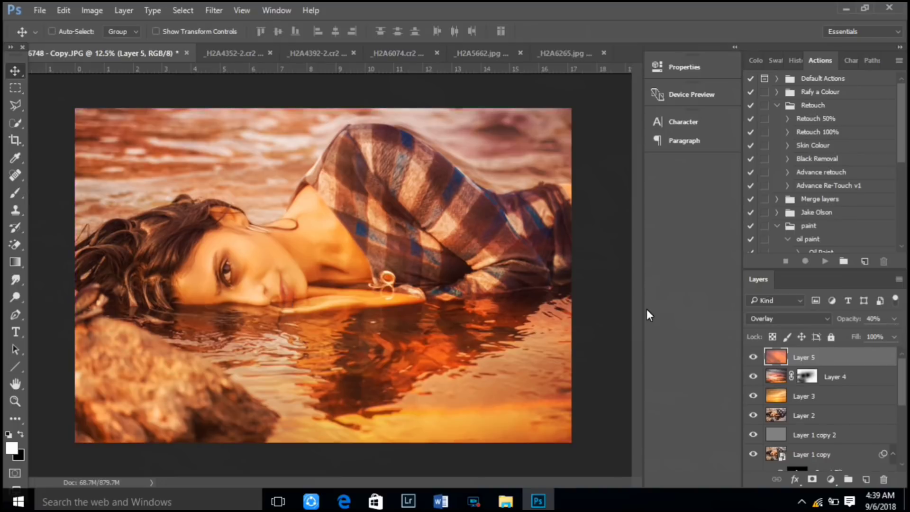
key(ctrl+shift+alt+e)
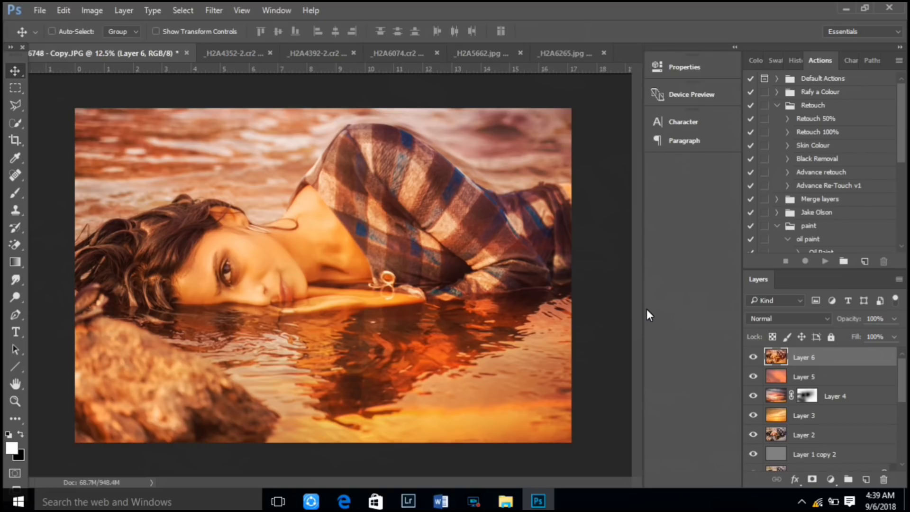
- Apply Camera Raw to Layer 6: Contrast +3, Shadows +22, Clarity +12, Temperature -9, Tint +6
key(ctrl+shift+a)
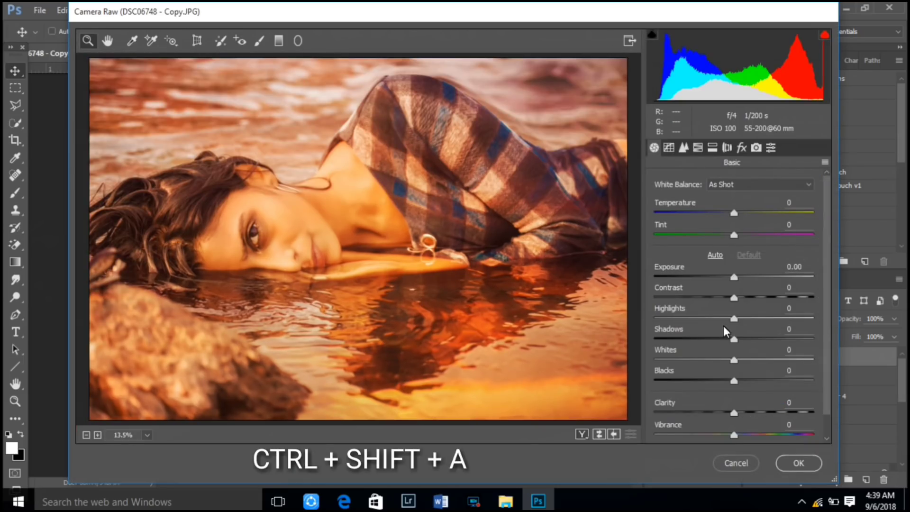
drag(735, 298, 725, 291)
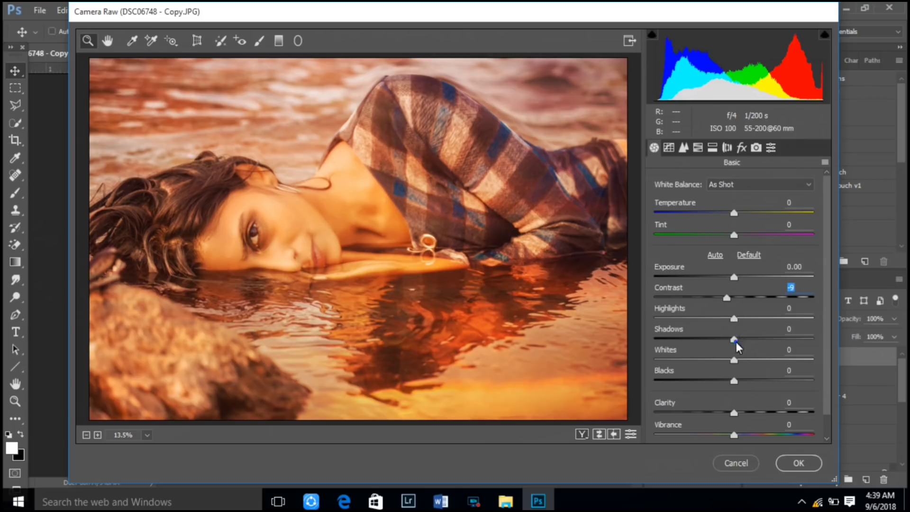
mouse_move(734, 340)
mouse_down()
mouse_move(772, 339)
mouse_move(752, 338)
mouse_up()
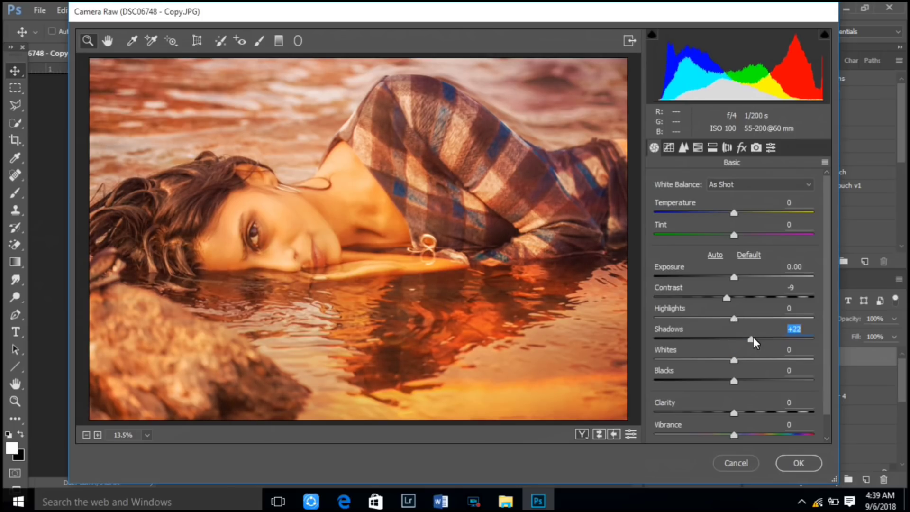
drag(725, 296, 736, 295)
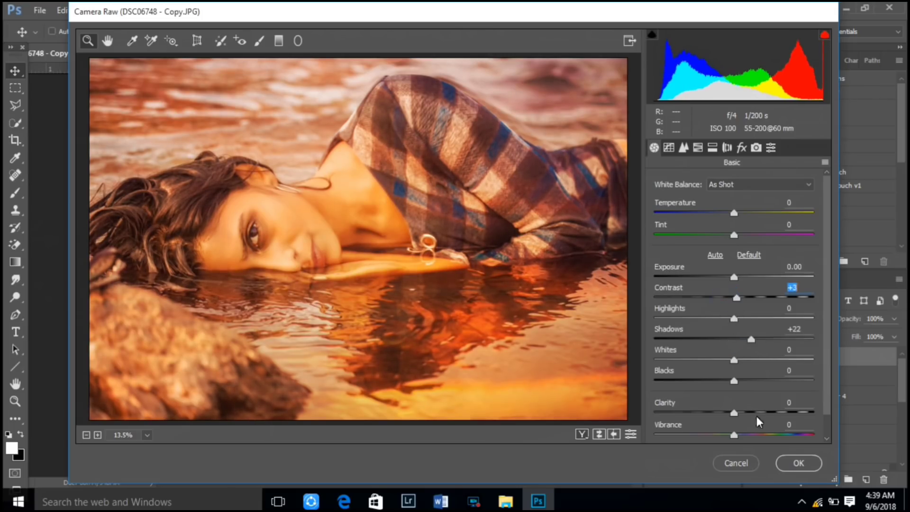
mouse_move(734, 412)
mouse_down()
mouse_move(768, 411)
mouse_move(743, 415)
mouse_up()
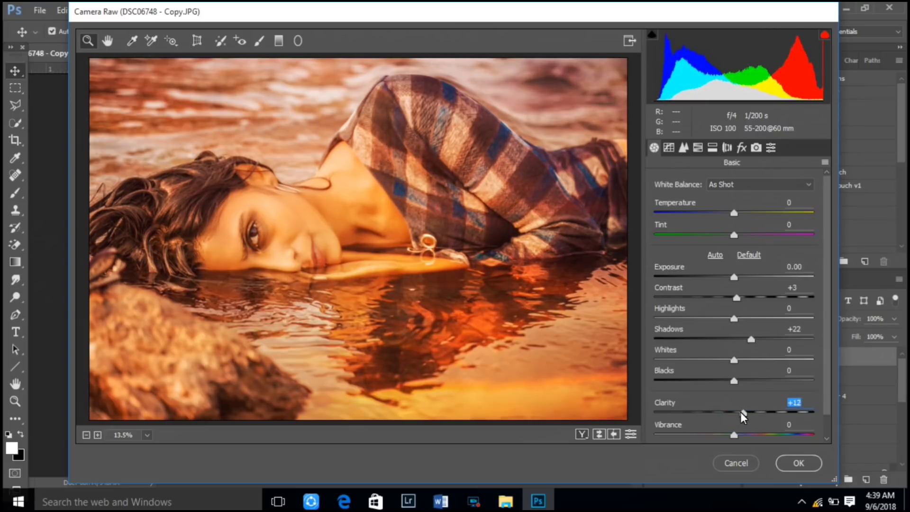
mouse_move(734, 212)
mouse_down()
mouse_move(718, 213)
mouse_move(727, 214)
mouse_move(721, 237)
mouse_move(748, 236)
mouse_move(739, 235)
mouse_up()
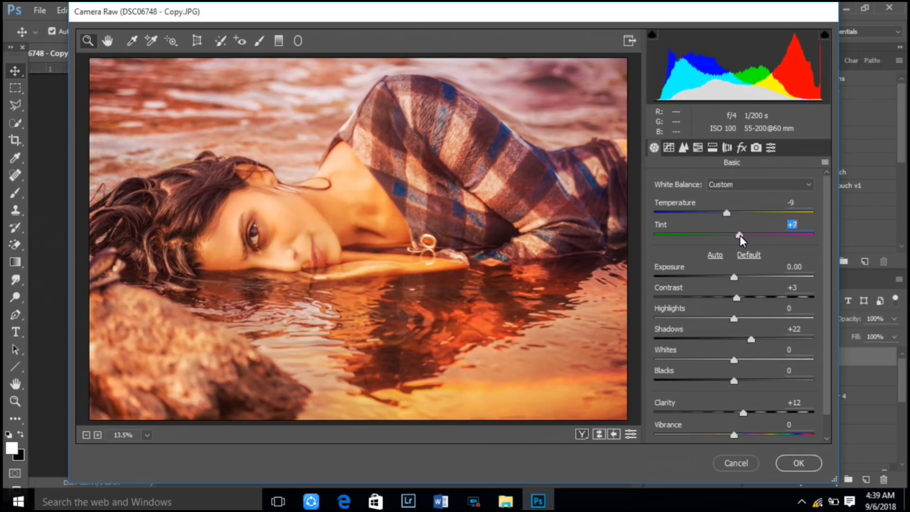
click(812, 459)
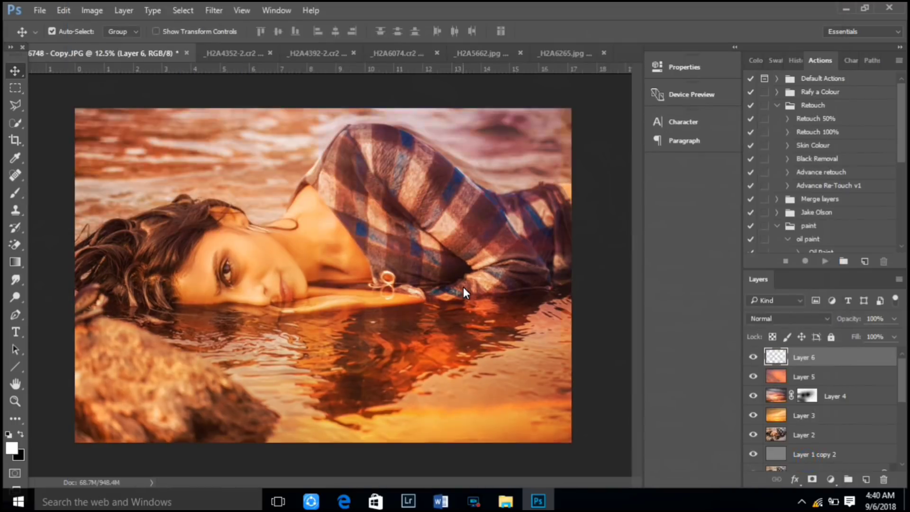
- Create merged Layer 7 and dodge the highlight in the woman's eye
key(ctrl)
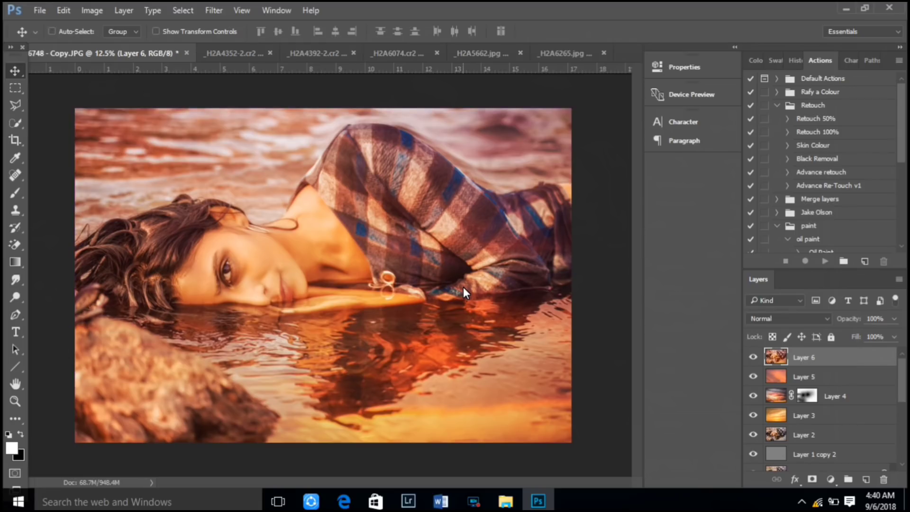
key(ctrl+j)
click(16, 298)
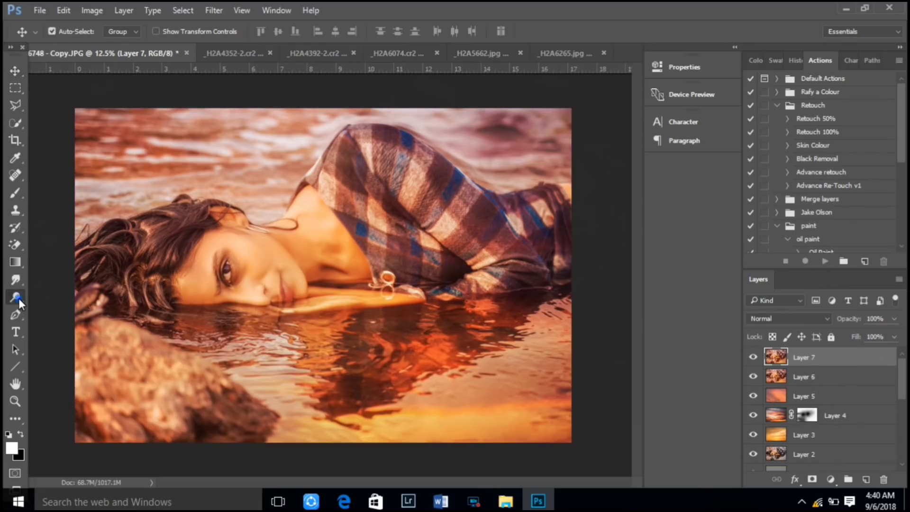
key(ctrl+plus)
key(ctrl+plus)
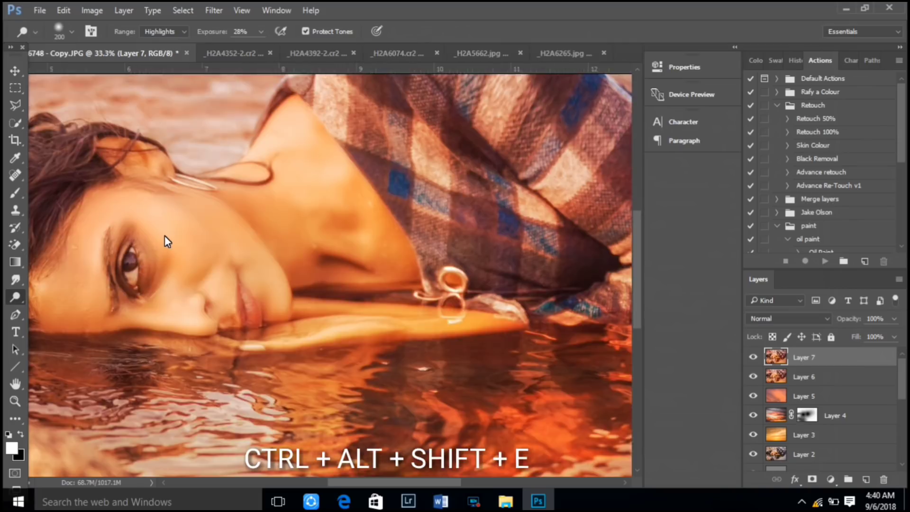
key(ctrl+plus)
key(ctrl+plus)
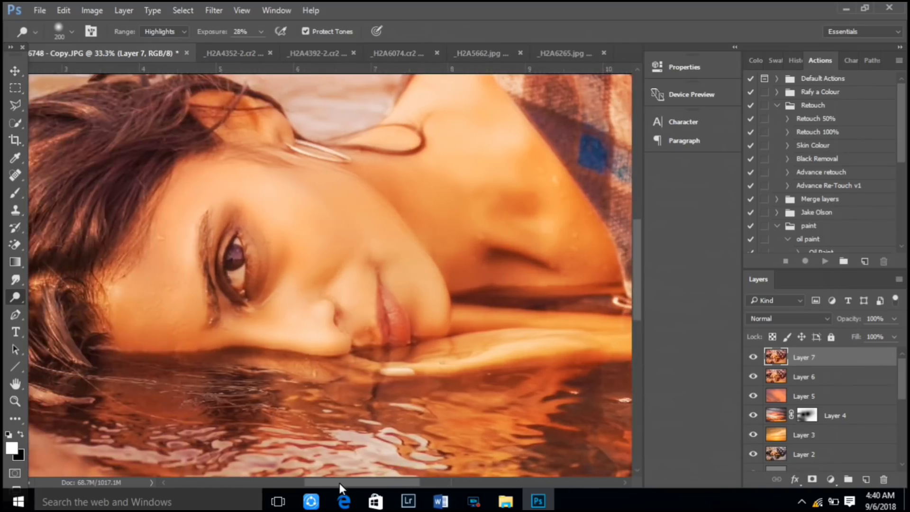
key(ctrl+plus)
key(bracketleft)
key(bracketleft)
key(bracketleft)
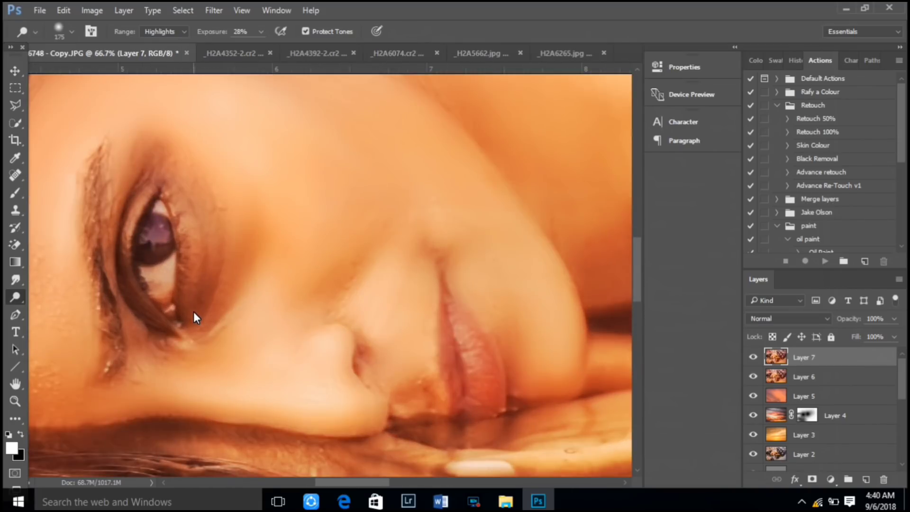
key(bracketleft)
key(bracketleft)
drag(160, 245, 155, 230)
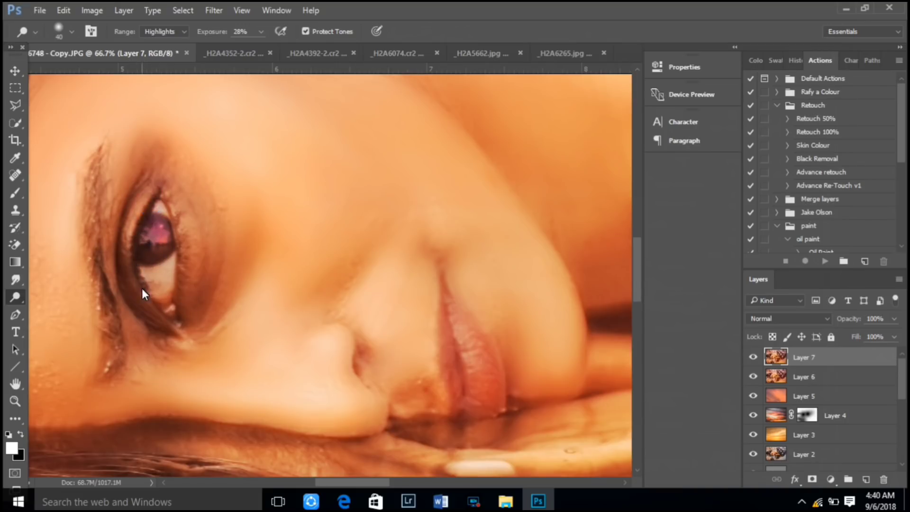
- Dodge the highlights in the woman's hair with a 150 px brush
key(ctrl+minus)
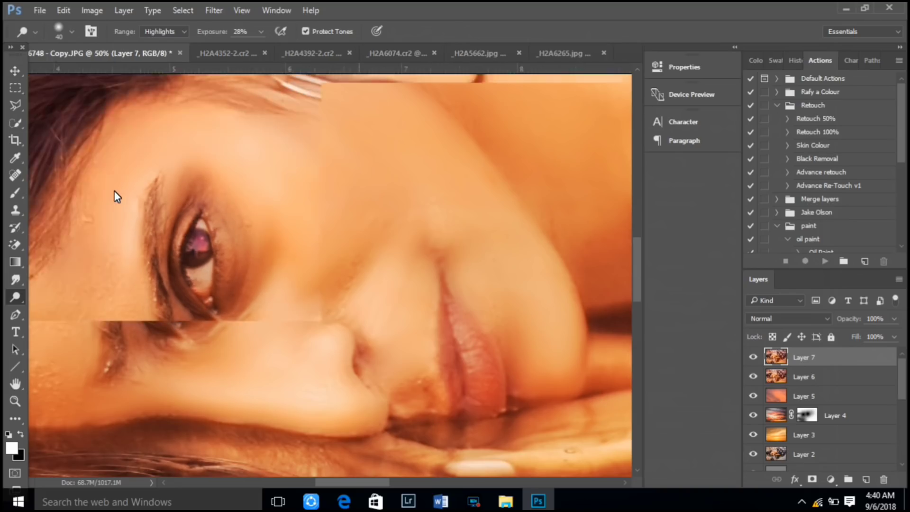
key(ctrl+minus)
key(ctrl+minus)
key(ctrl+minus)
key(ctrl+plus)
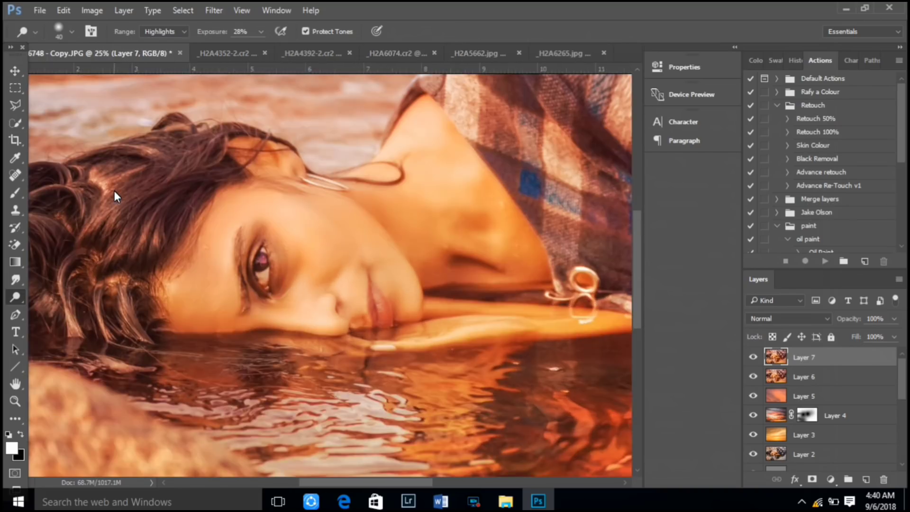
drag(399, 482, 364, 482)
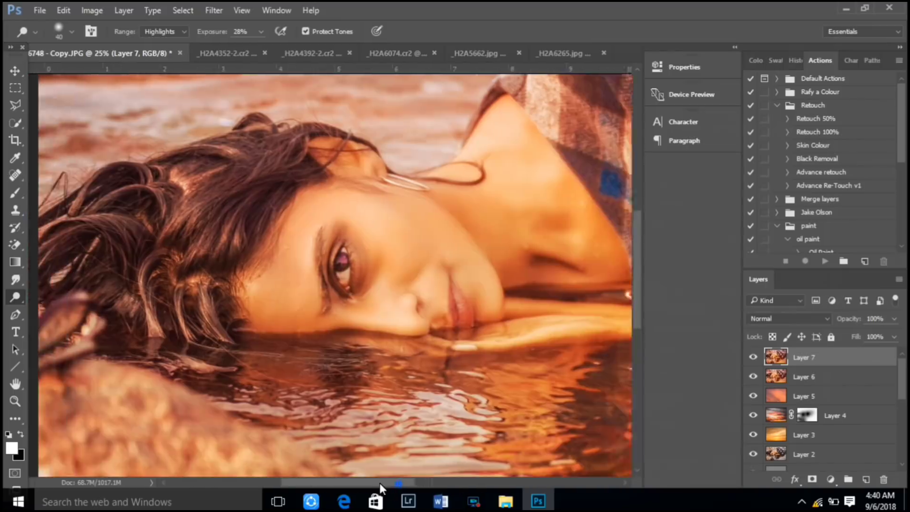
key(bracketright)
key(bracketright)
key(bracketright)
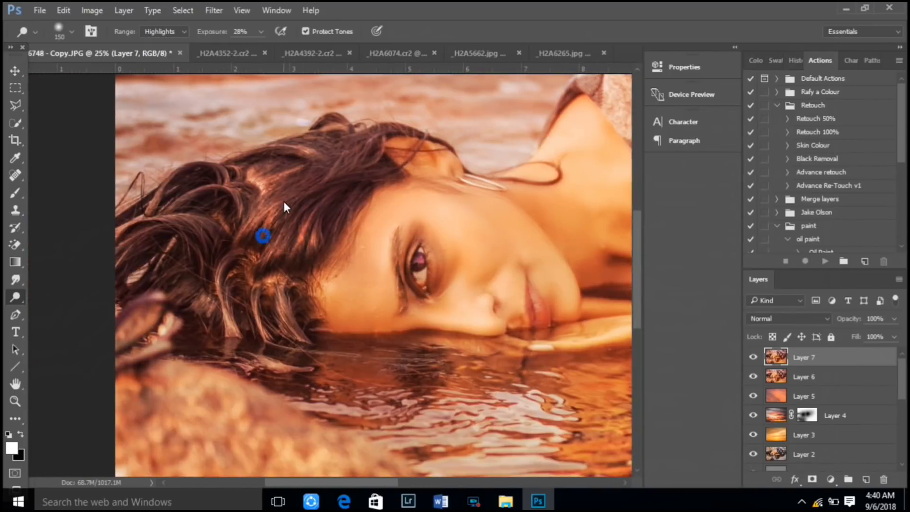
click(243, 221)
click(204, 232)
click(233, 185)
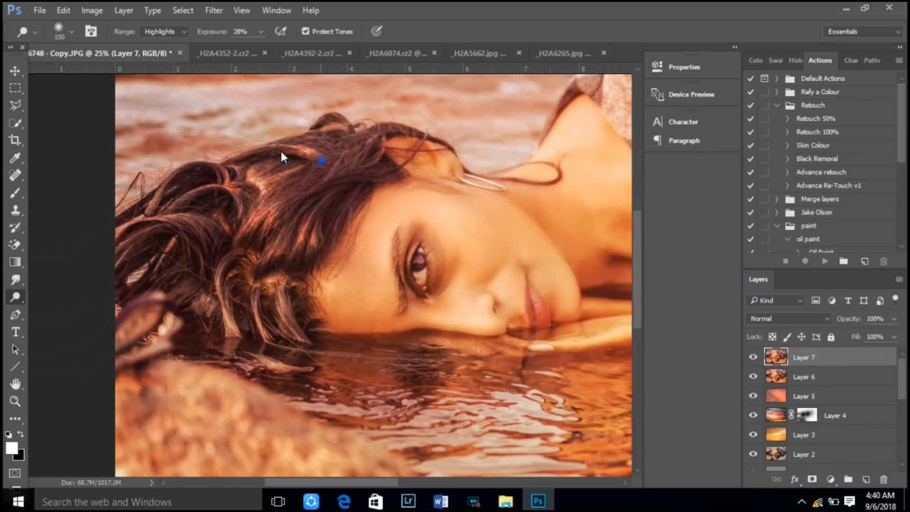
click(258, 293)
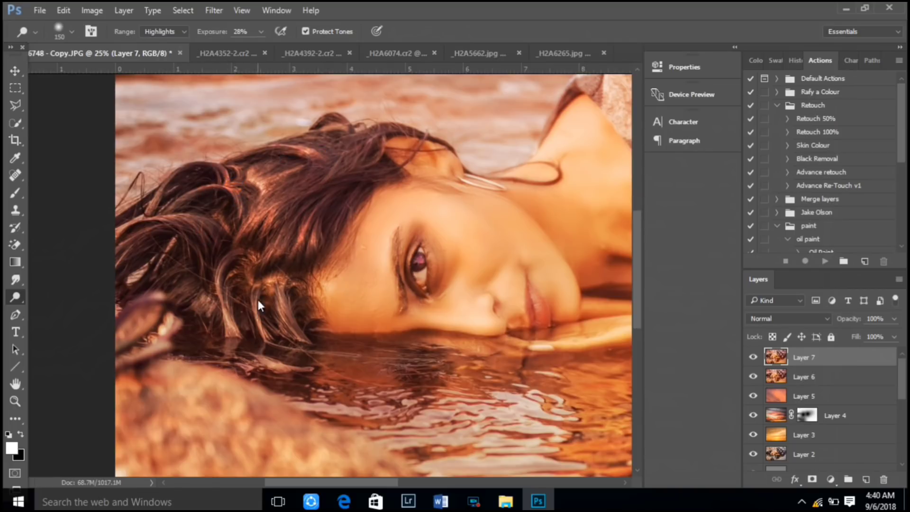
click(225, 265)
- Lower Layer 7's opacity to 39%
key(ctrl+minus)
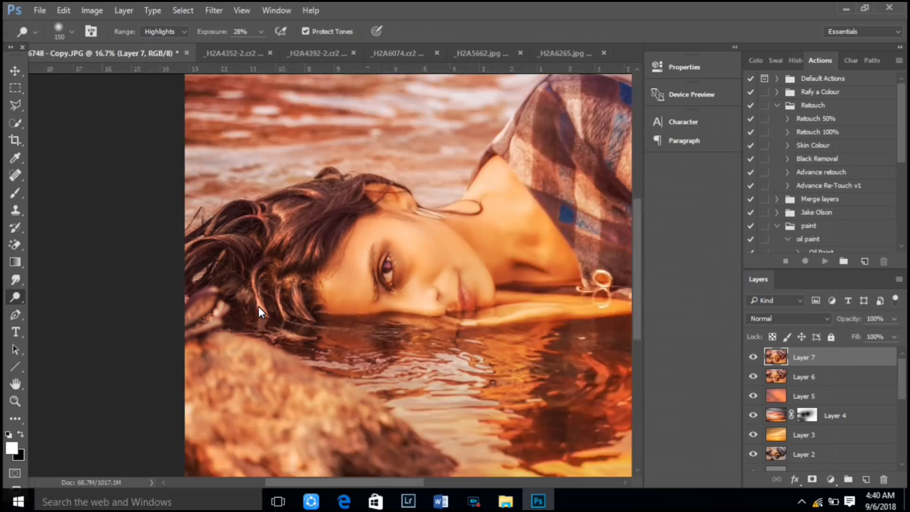
key(ctrl+minus)
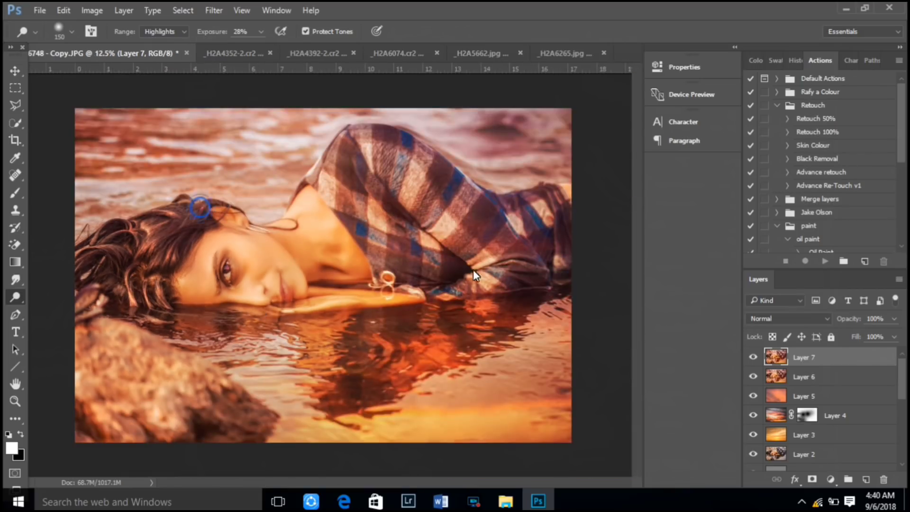
click(895, 320)
drag(875, 329, 857, 336)
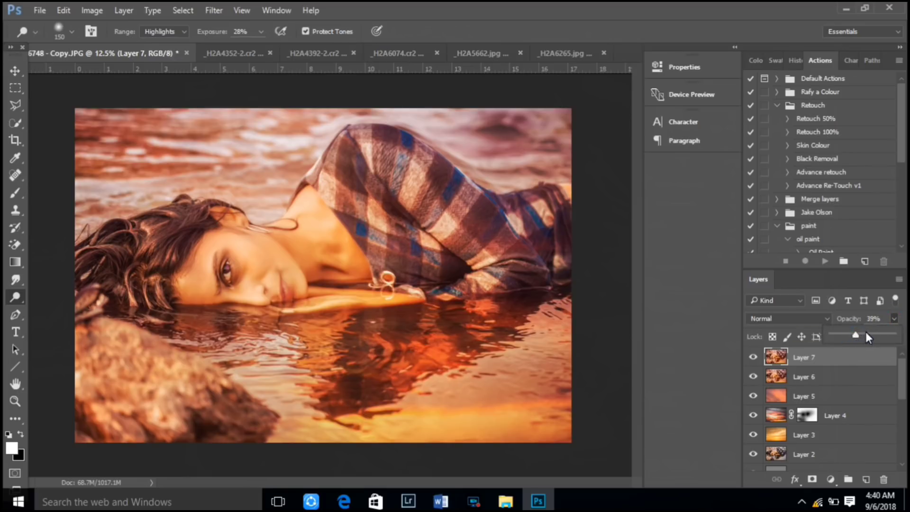
- Dodge the lips with a 70 px brush, then stamp visible layers into Layer 8
key(ctrl+plus)
key(ctrl+plus)
key(ctrl+plus)
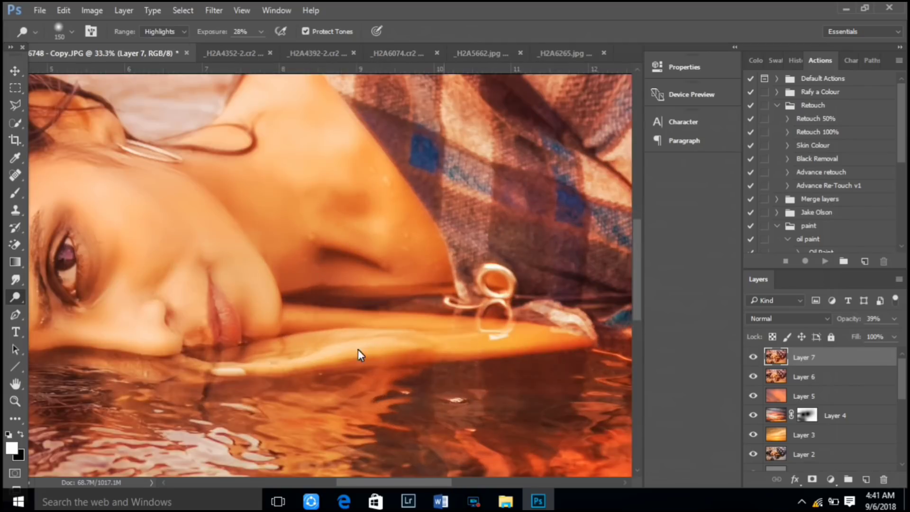
key(bracketleft)
key(bracketleft)
key(bracketleft)
drag(218, 301, 226, 306)
key(ctrl+minus)
key(ctrl+minus)
key(ctrl+minus)
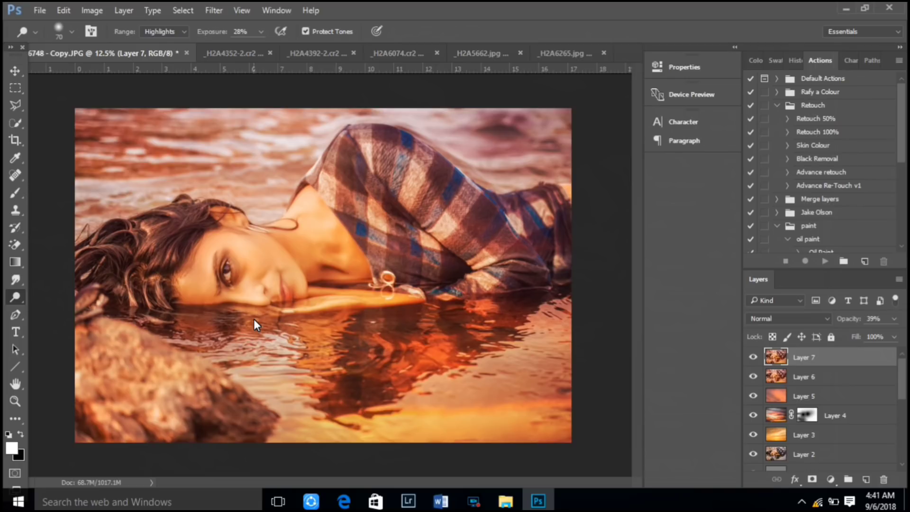
key(ctrl+alt+shift+e)
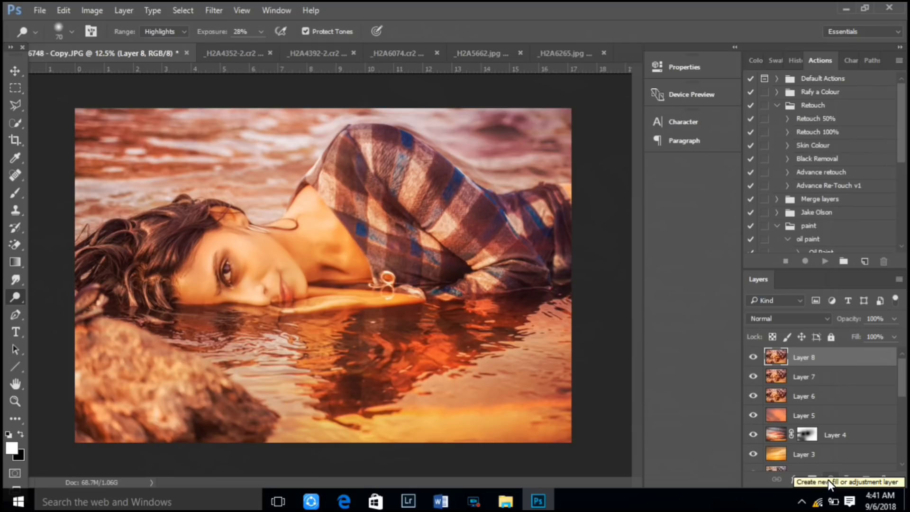
- Launch Nik Collection Color Efex Pro 4 from the Filter menu on Layer 8
click(213, 10)
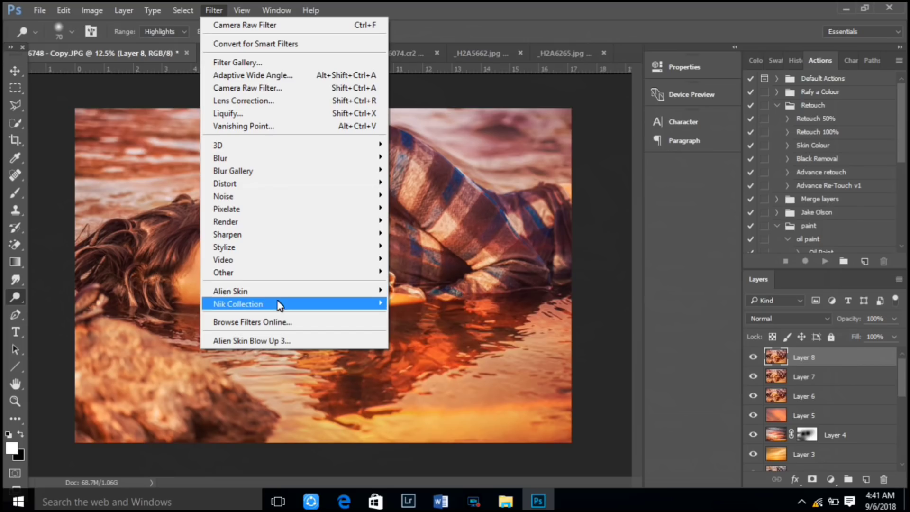
mouse_move(237, 303)
click(428, 321)
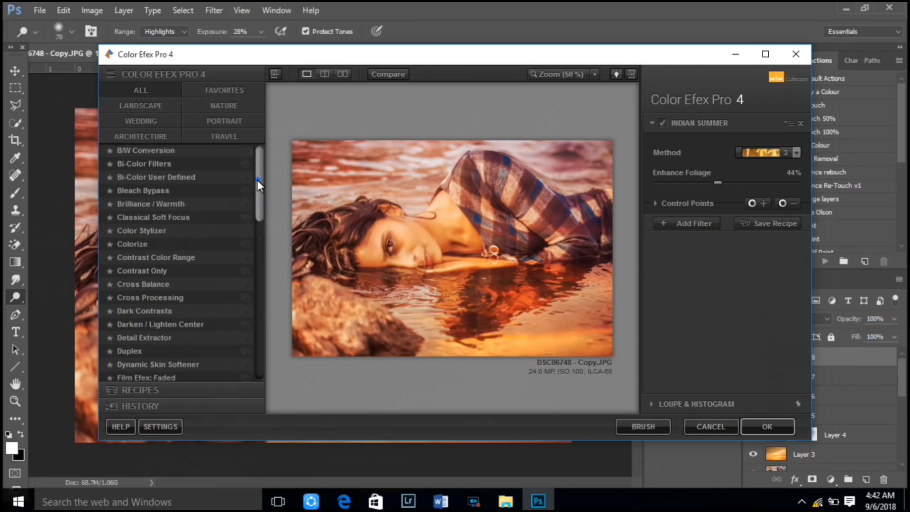
- Apply Indian Summer from the Landscape category using the 04 - Strong Yellow preset
drag(257, 184, 255, 252)
click(150, 109)
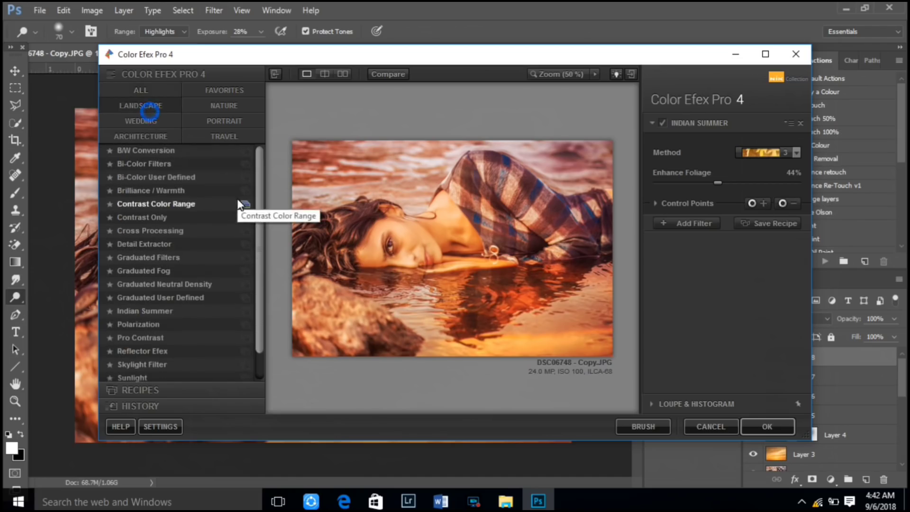
drag(260, 196, 261, 211)
click(223, 292)
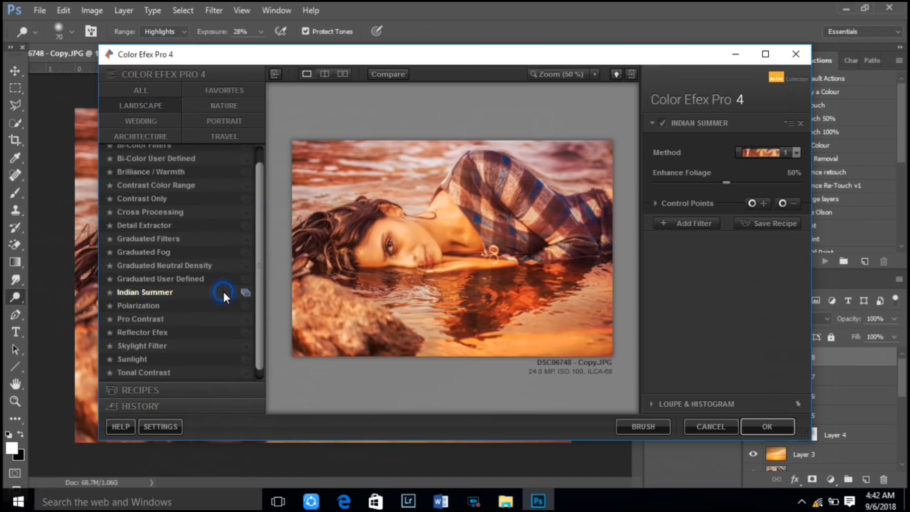
click(246, 293)
click(197, 177)
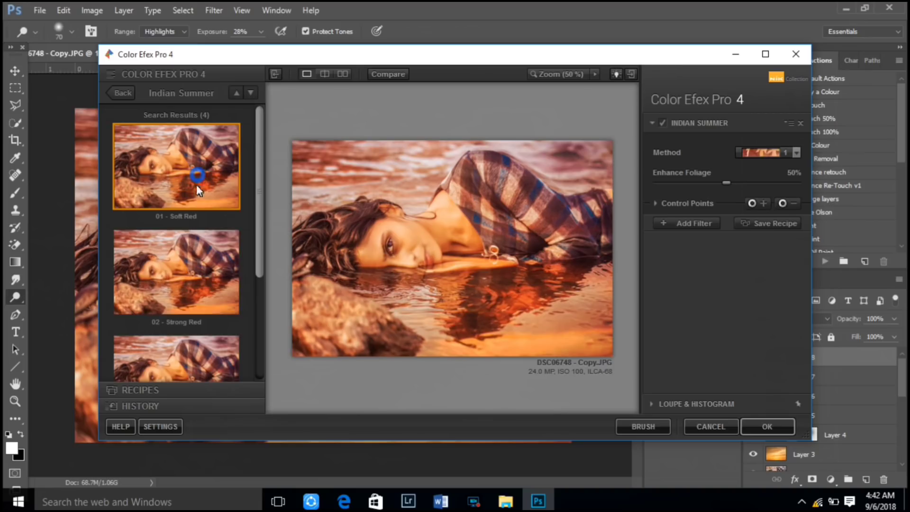
click(183, 342)
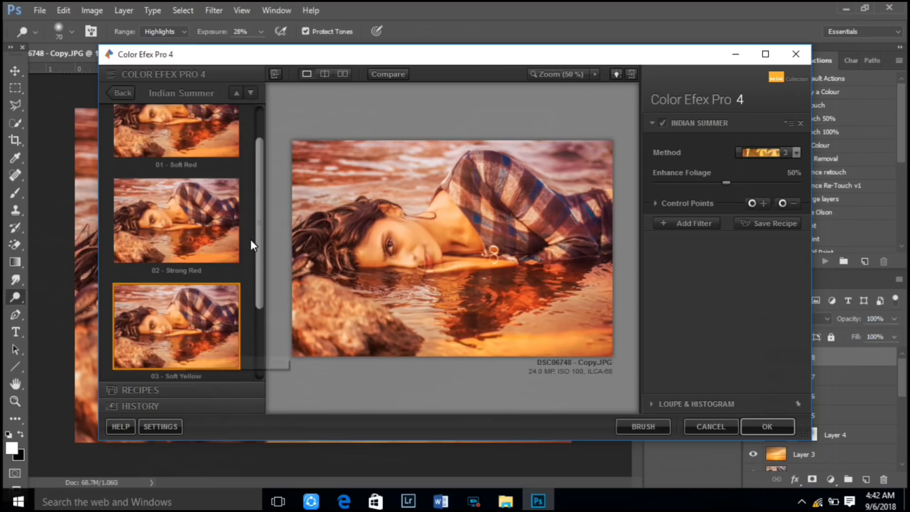
scroll(253, 243, down, 2)
click(189, 348)
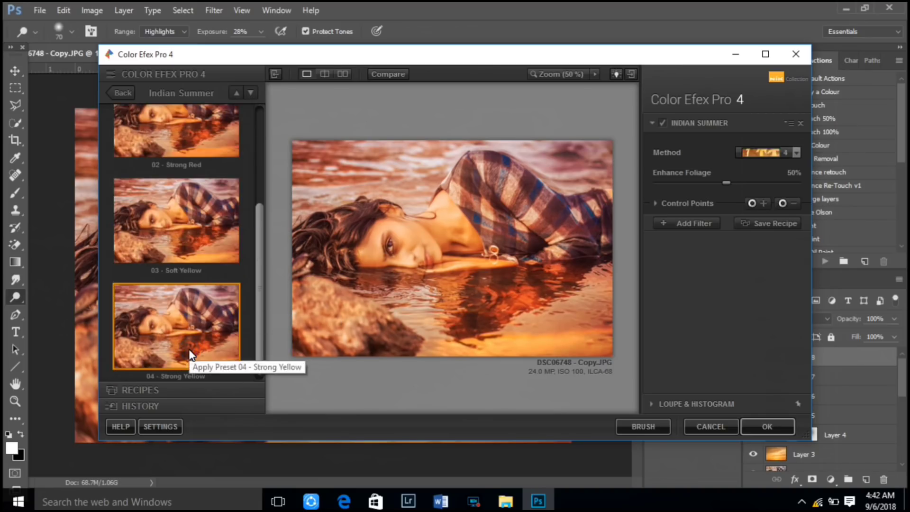
- Add a second empty filter slot and browse filters from all categories
click(685, 218)
click(690, 223)
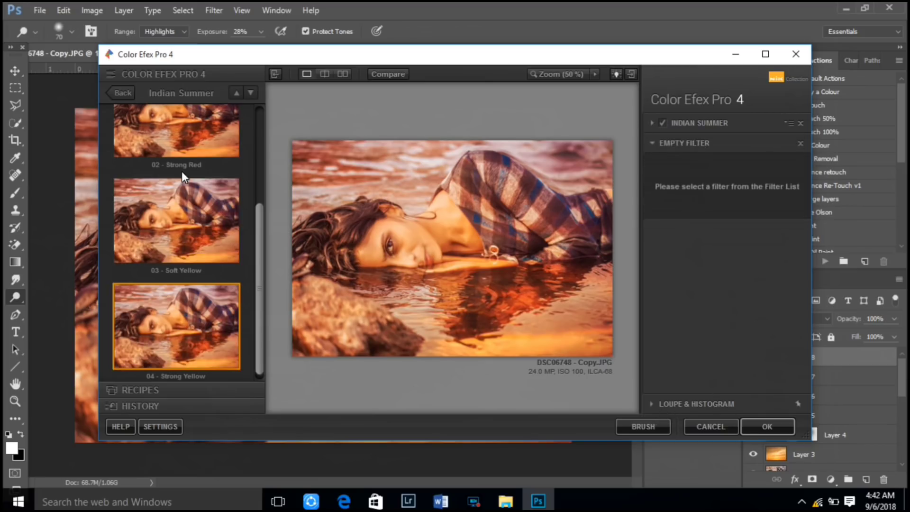
click(124, 93)
scroll(259, 252, down, 1)
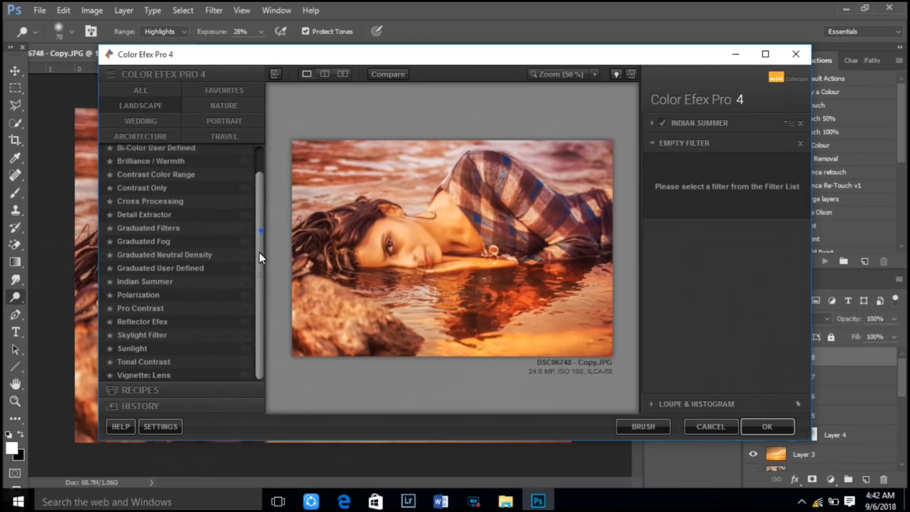
scroll(260, 240, up, 2)
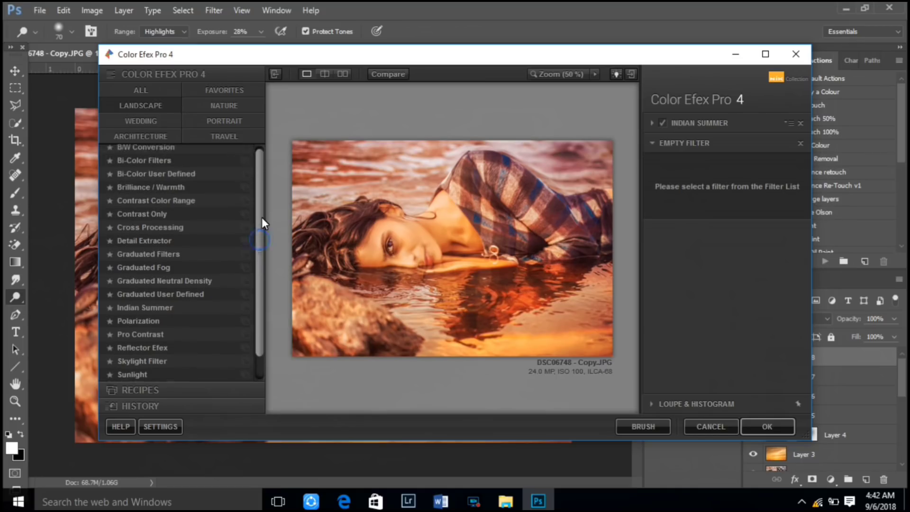
click(176, 91)
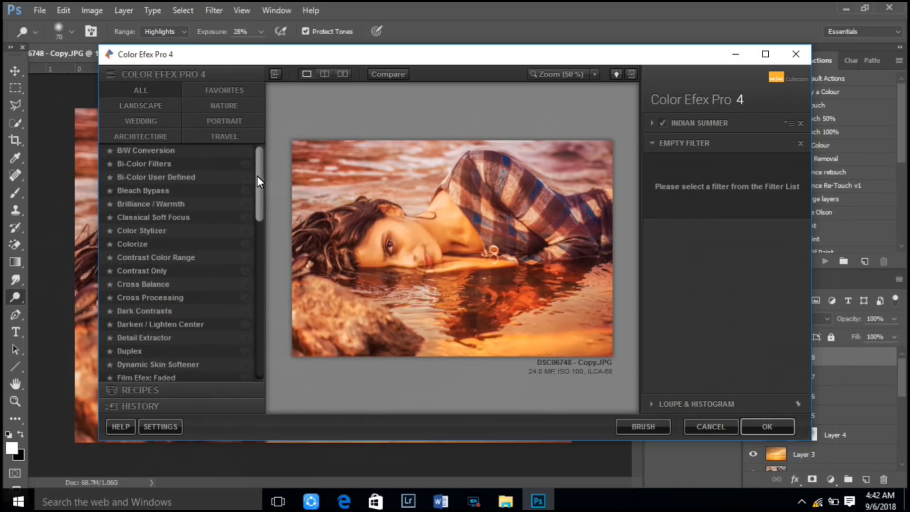
drag(256, 175, 261, 233)
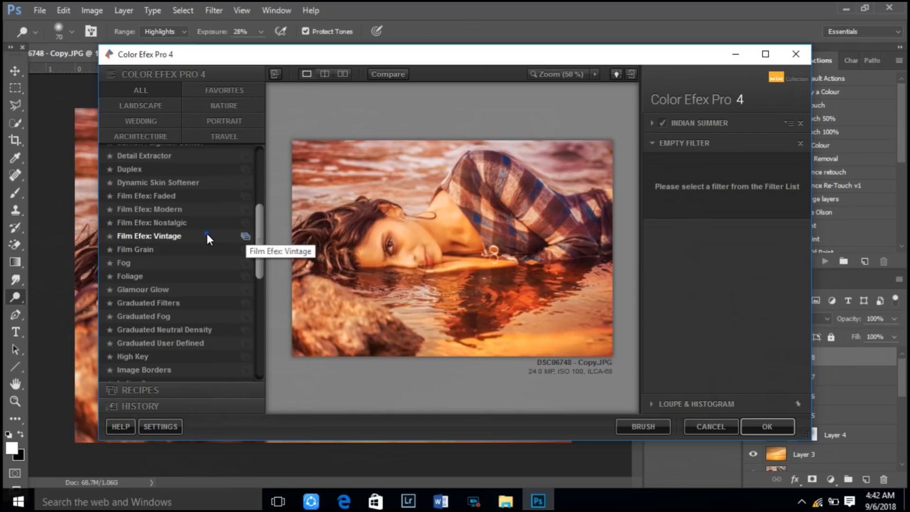
- Add Film Efex: Vintage (saturation 12%, warmth 27%, grain 500, strength 36%, film type 2) and apply
click(205, 238)
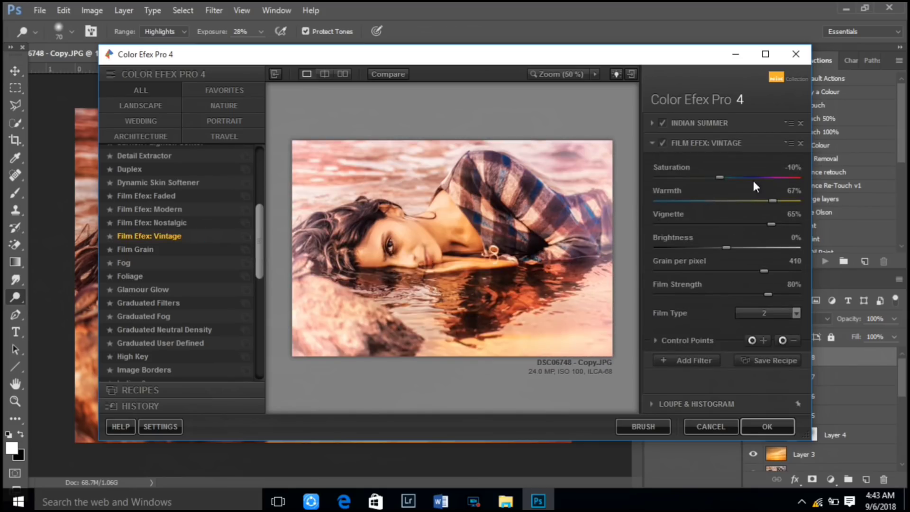
mouse_move(720, 177)
mouse_down()
mouse_move(750, 177)
mouse_move(745, 201)
mouse_move(711, 224)
mouse_move(733, 222)
mouse_up()
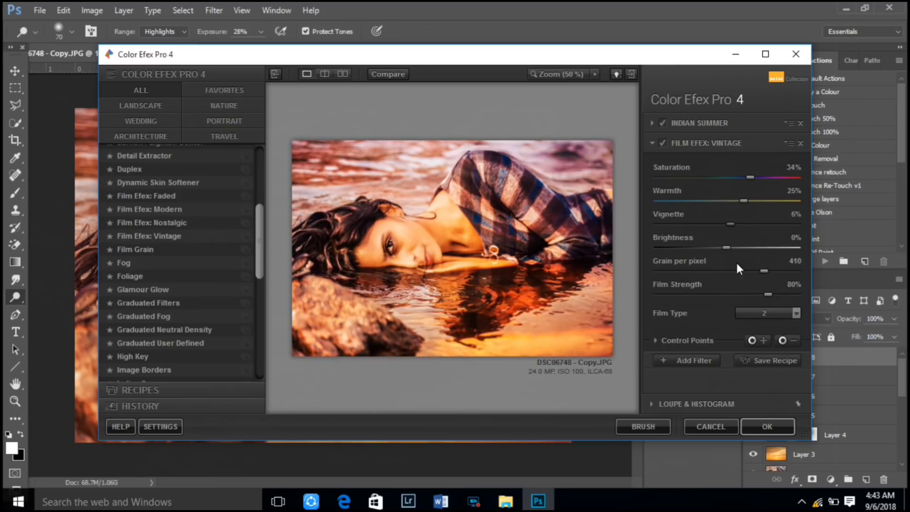
drag(763, 270, 807, 271)
mouse_move(770, 293)
mouse_down()
mouse_move(656, 296)
mouse_move(758, 306)
mouse_move(692, 297)
mouse_move(708, 302)
mouse_up()
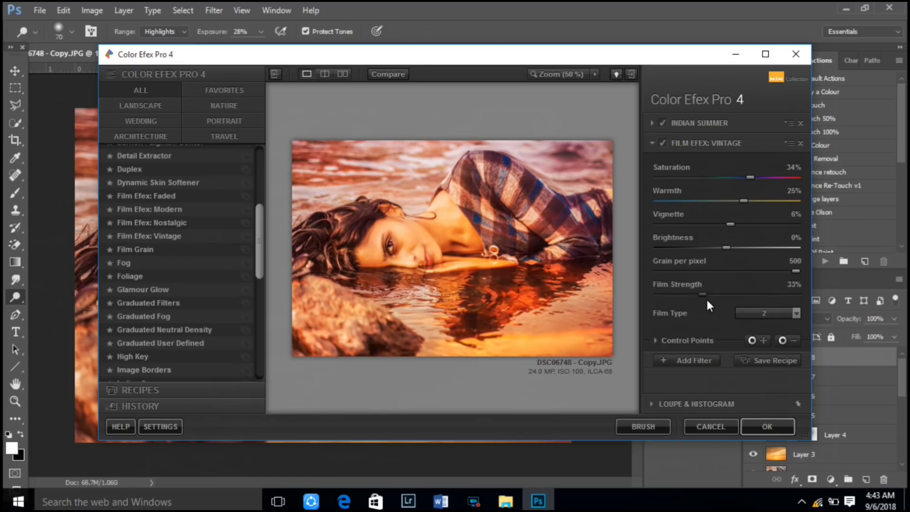
click(744, 312)
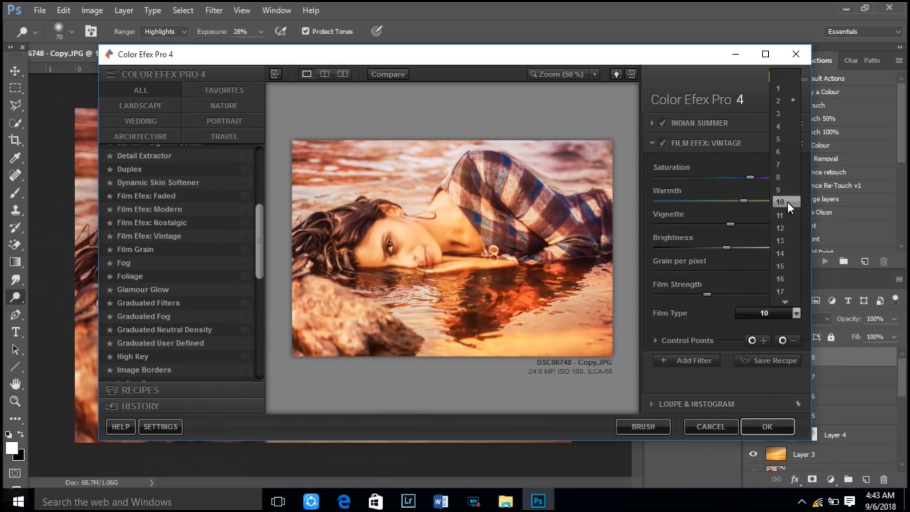
click(789, 100)
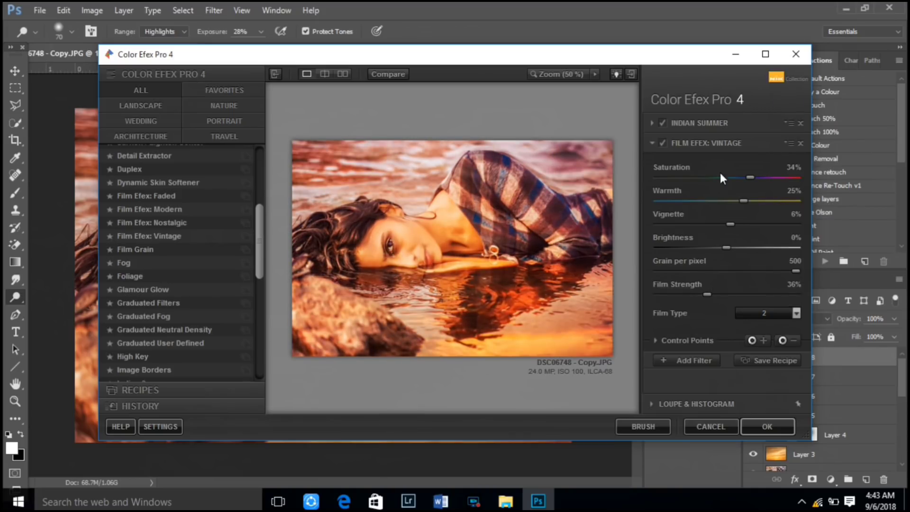
drag(743, 201, 737, 178)
click(734, 177)
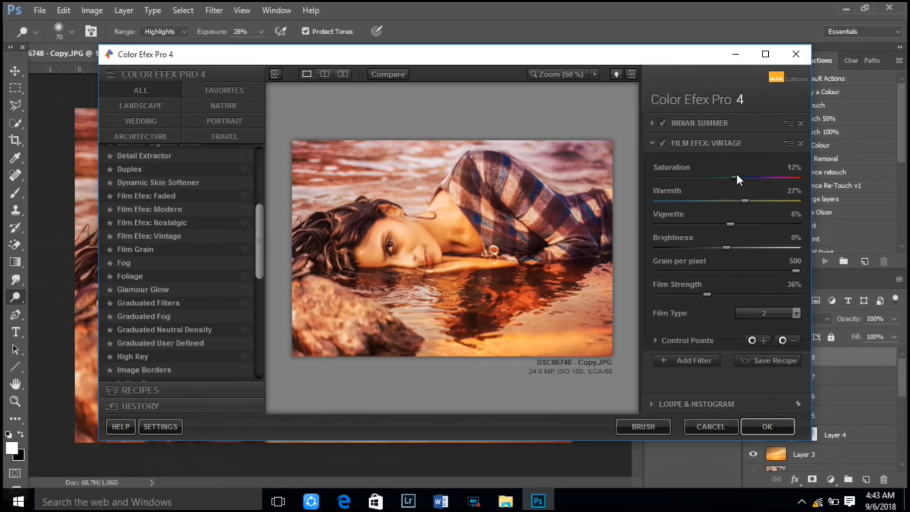
click(759, 425)
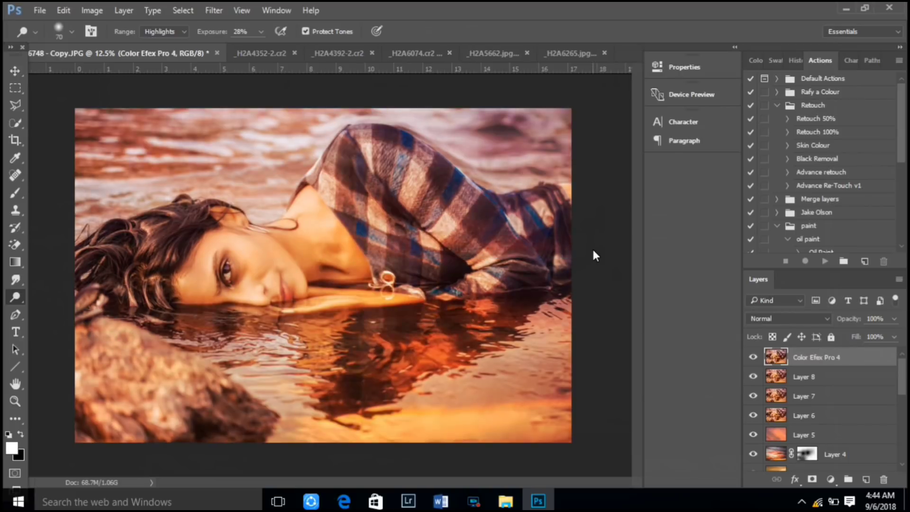
- Compare the vintage grade, then add an Exposure adjustment layer with Offset +0.0167
click(753, 356)
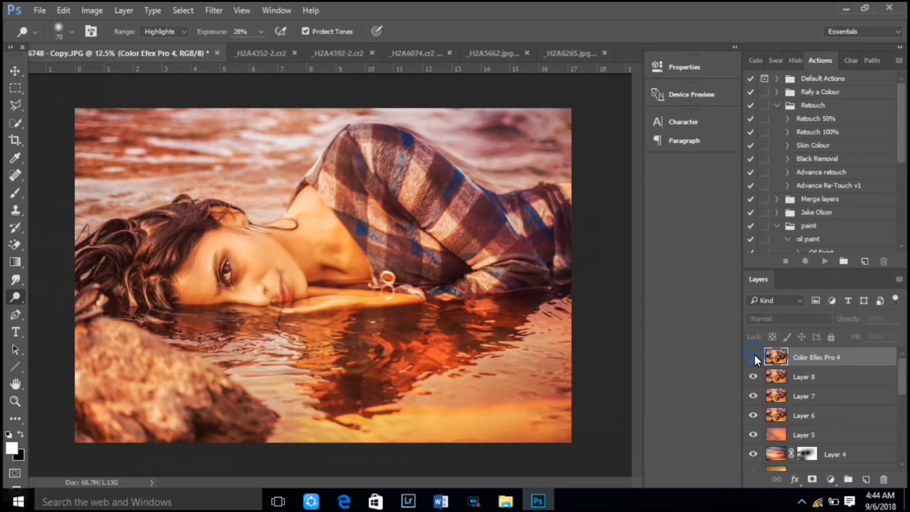
click(831, 479)
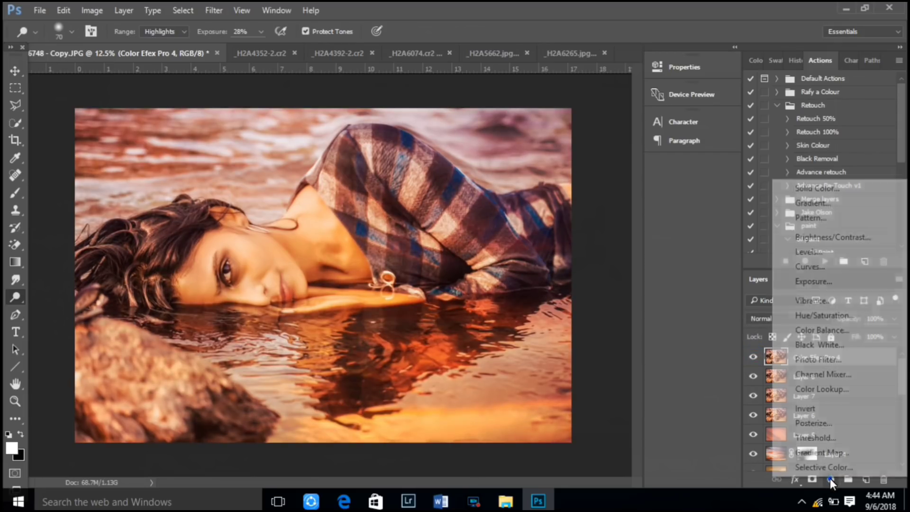
click(833, 284)
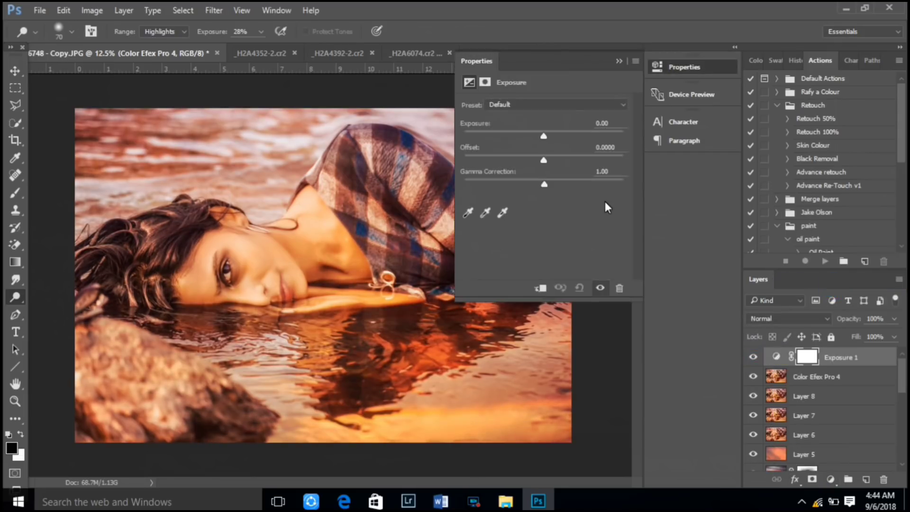
drag(543, 161, 547, 188)
click(545, 185)
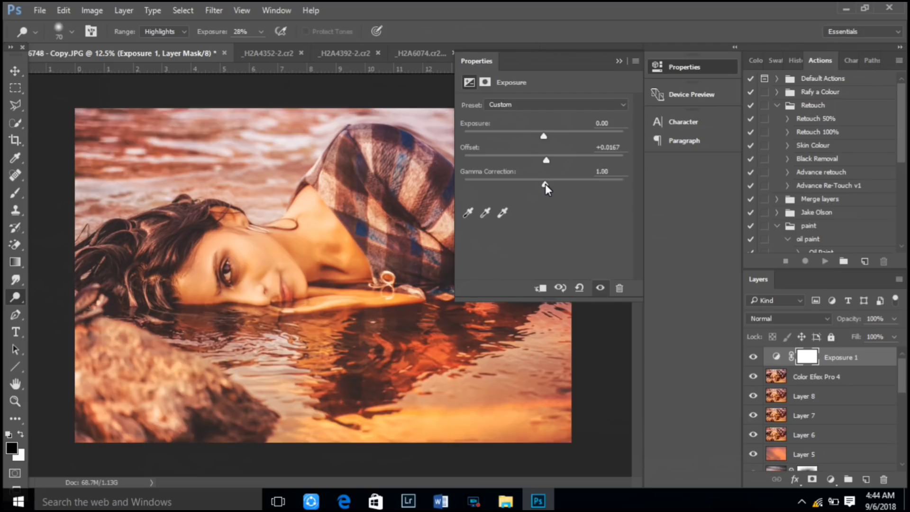
click(618, 61)
- Compare with and without Exposure 1, then lower its opacity to 76%
click(753, 357)
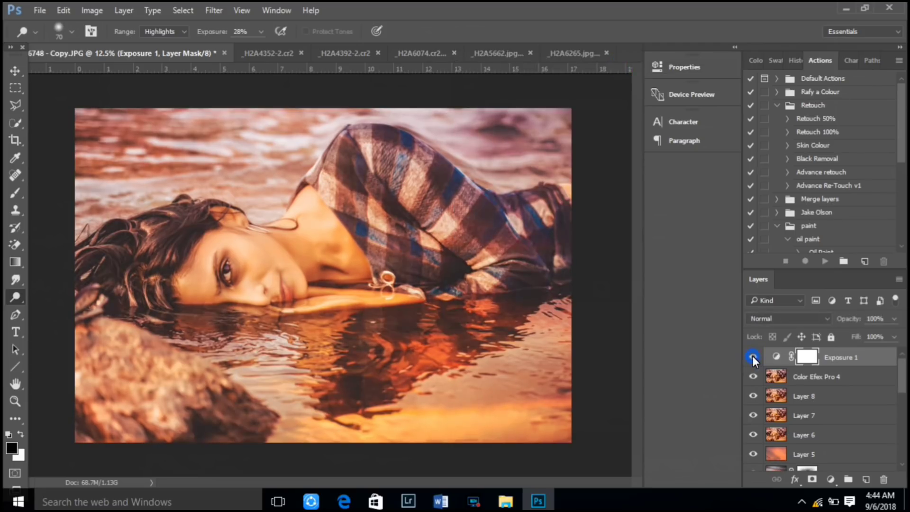
click(895, 318)
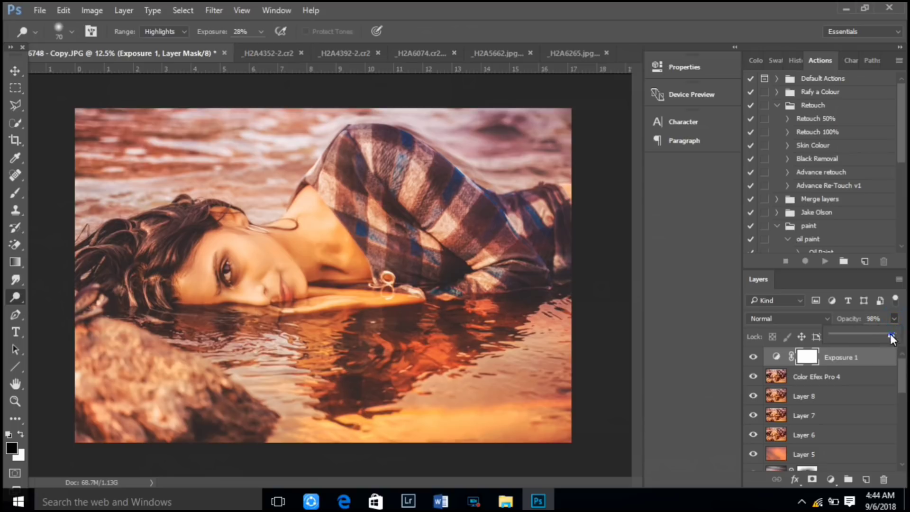
drag(896, 334, 880, 337)
- Group Layer 1 through color correction into Group 1, toggling its visibility to compare
drag(903, 369, 902, 446)
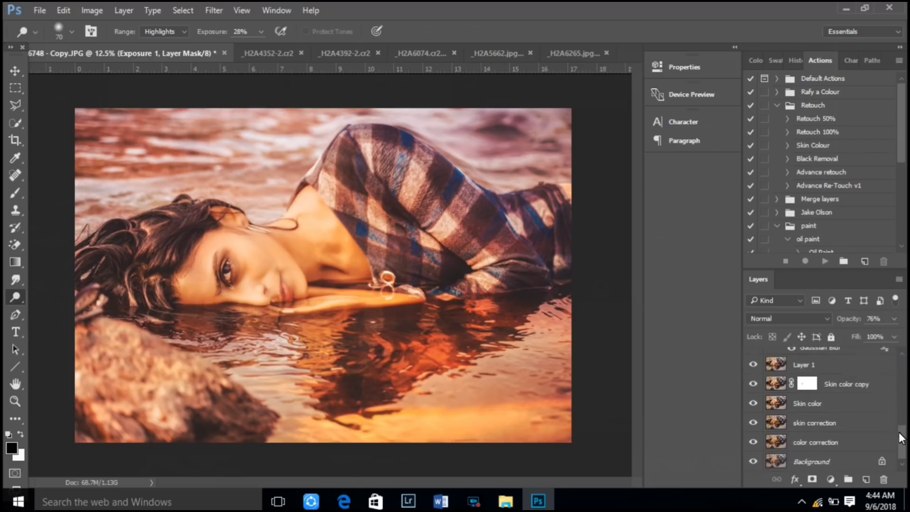
shift+click(849, 445)
drag(848, 445, 848, 479)
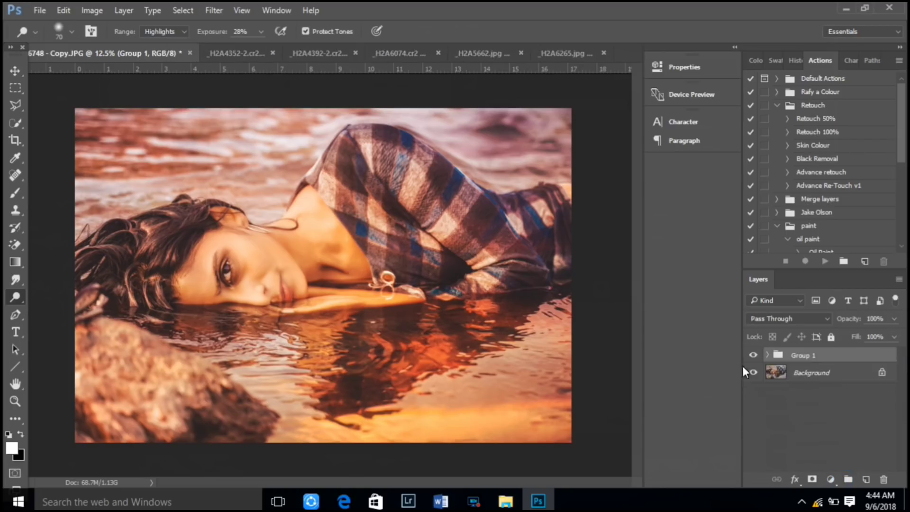
click(753, 356)
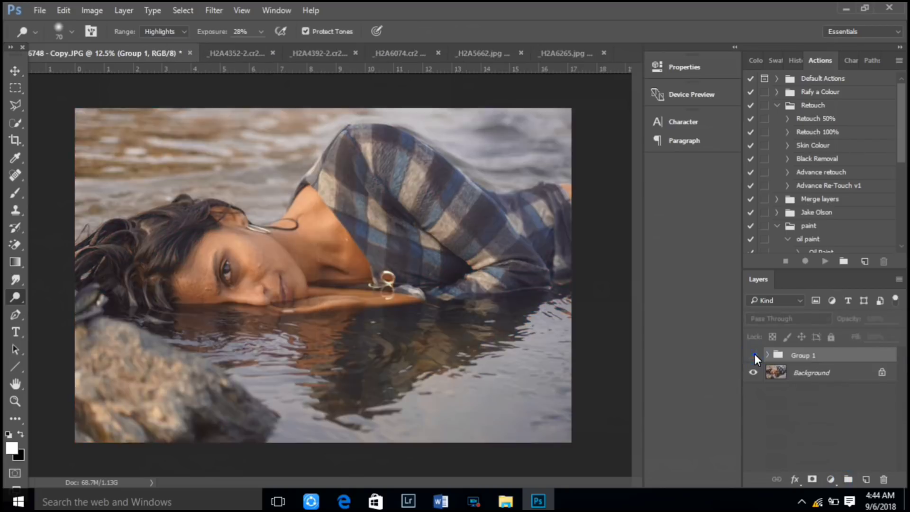
click(753, 356)
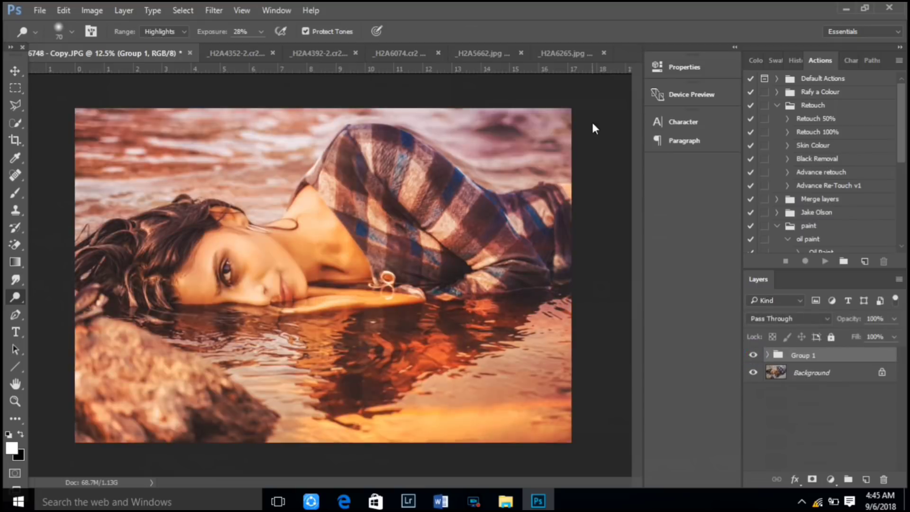